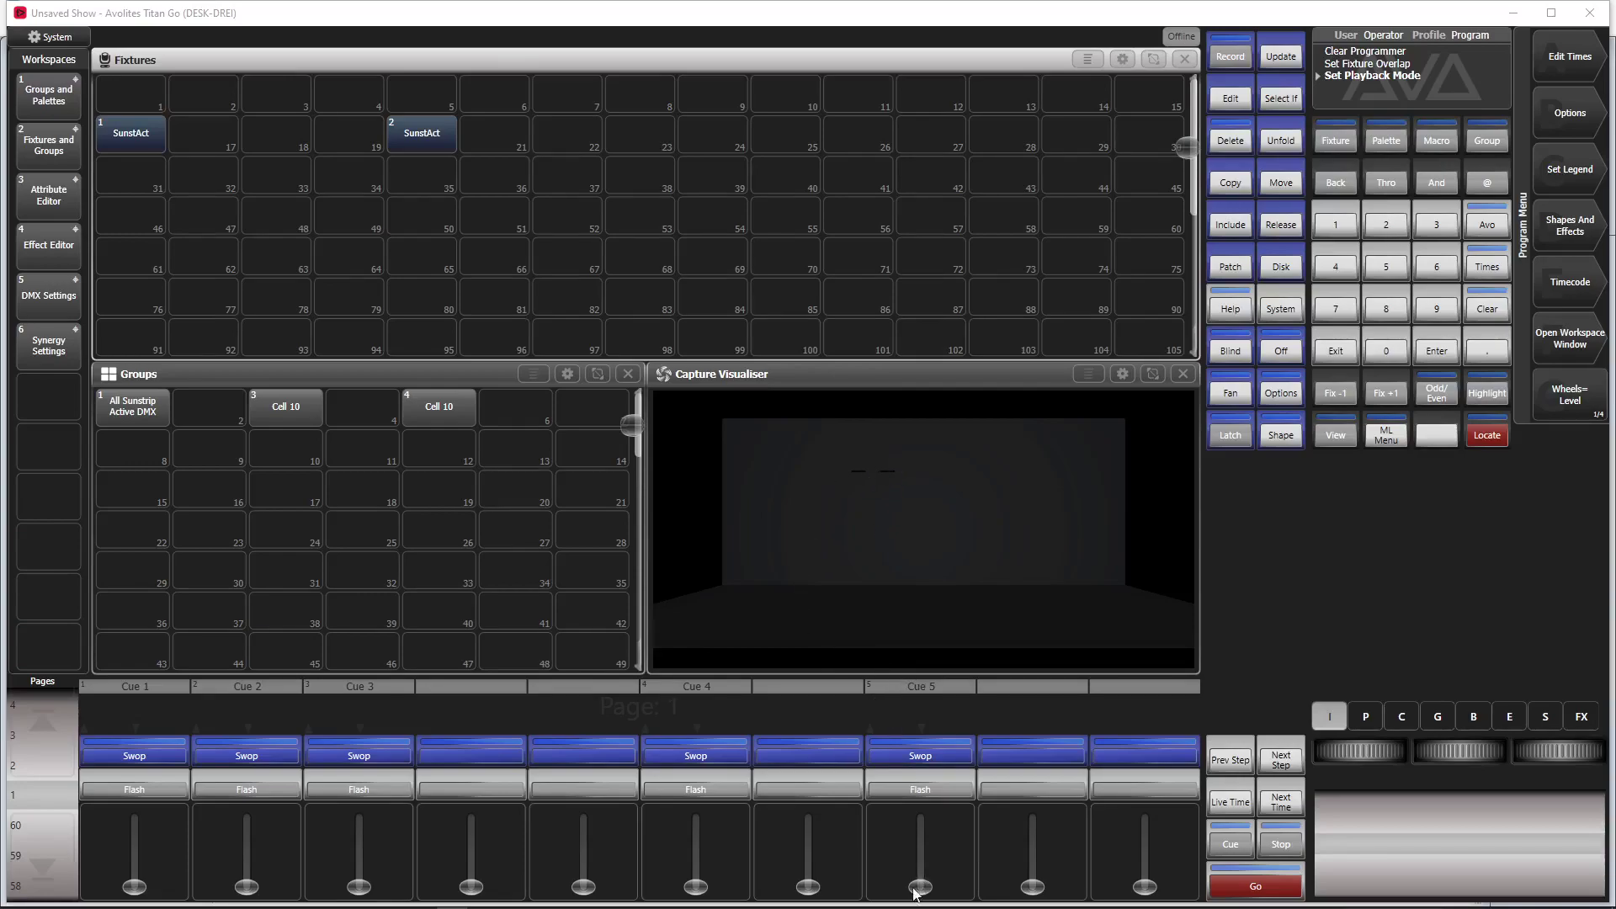
# Step: Preview Cue 5 on its fader, bring up Cue 1, then fade Cue 5 back to zero
pyautogui.moveTo(920, 877)
pyautogui.mouseDown()
pyautogui.moveTo(930, 807)
pyautogui.moveTo(927, 883)
pyautogui.moveTo(935, 811)
pyautogui.moveTo(925, 884)
pyautogui.moveTo(897, 814)
pyautogui.moveTo(885, 871)
pyautogui.moveTo(882, 830)
pyautogui.moveTo(854, 865)
pyautogui.mouseUp()
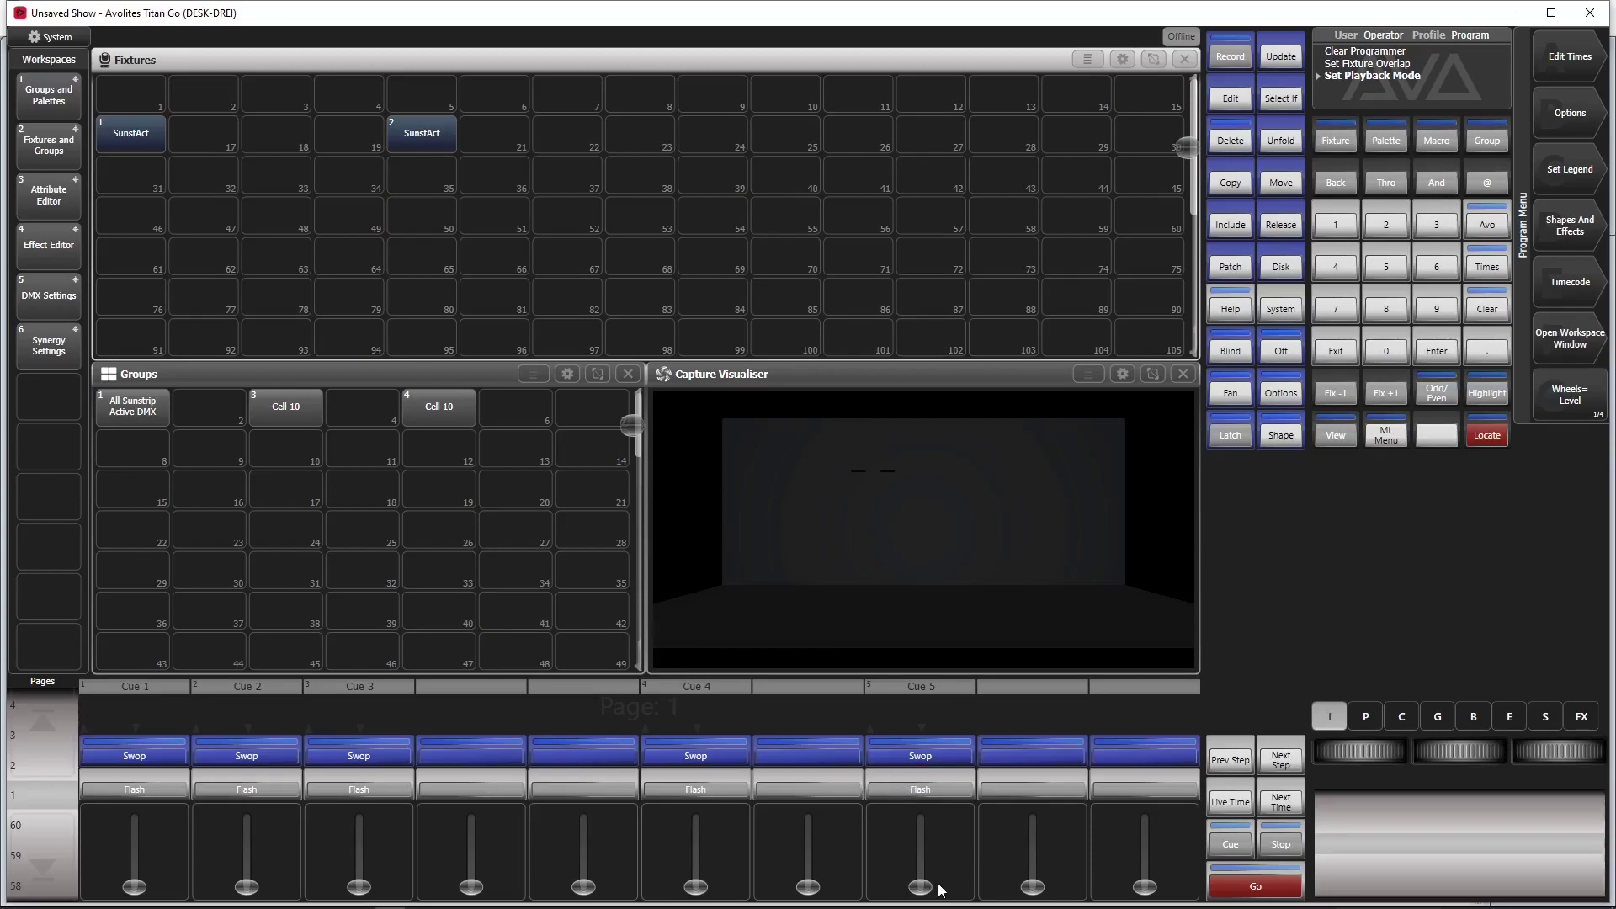
pyautogui.moveTo(920, 885)
pyautogui.mouseDown()
pyautogui.moveTo(915, 795)
pyautogui.moveTo(919, 885)
pyautogui.mouseUp()
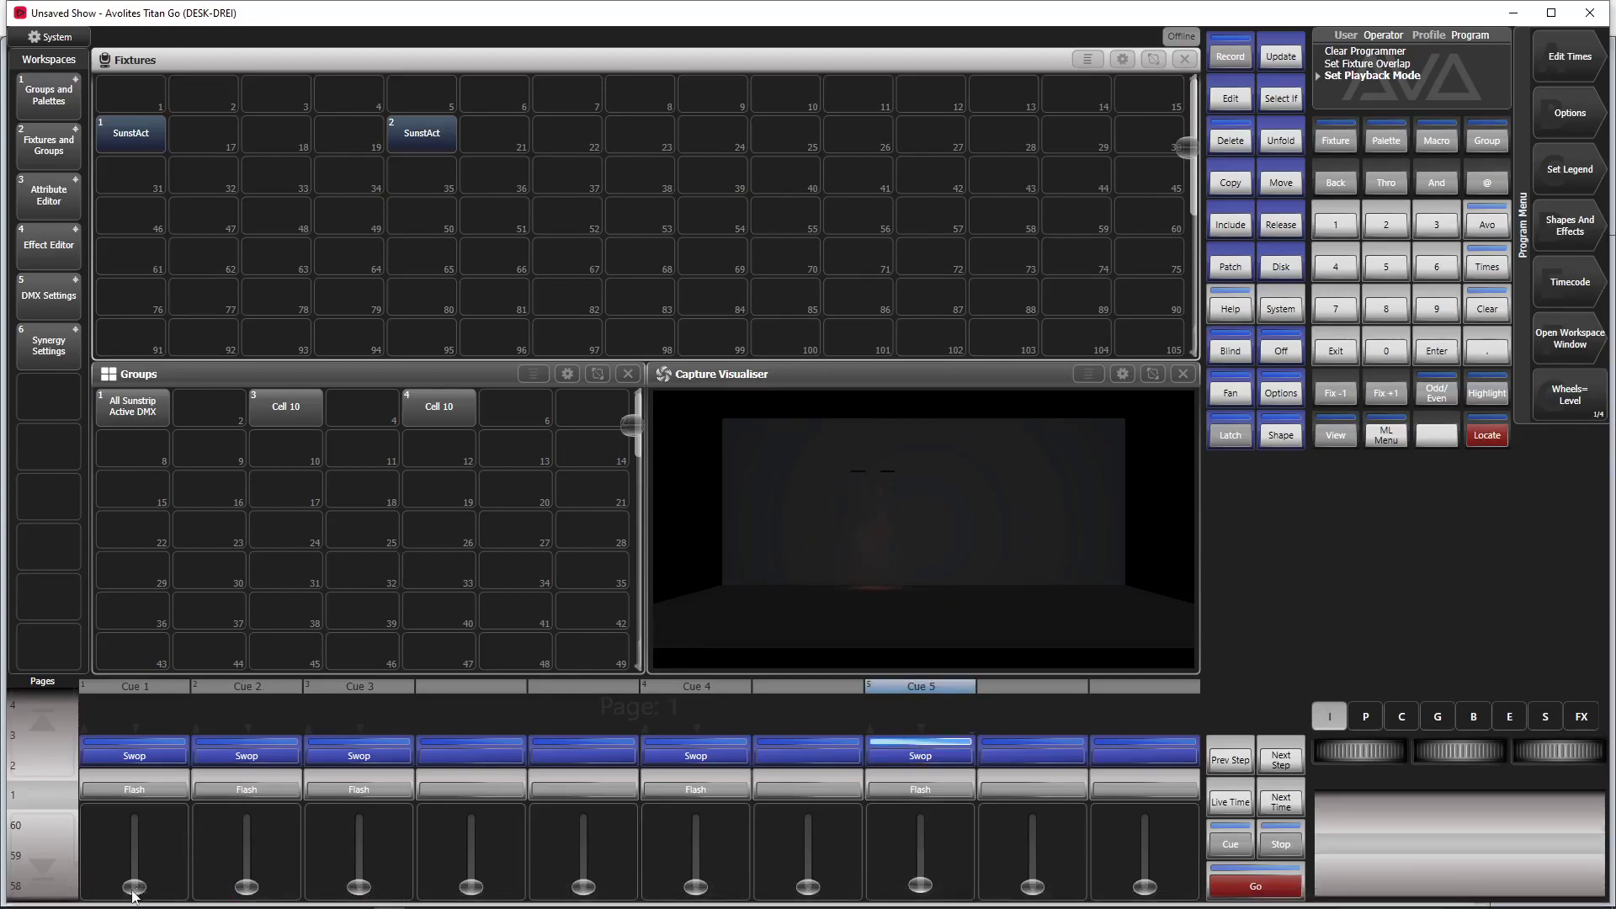
pyautogui.moveTo(134, 888)
pyautogui.mouseDown()
pyautogui.moveTo(144, 806)
pyautogui.moveTo(148, 901)
pyautogui.moveTo(139, 823)
pyautogui.moveTo(143, 901)
pyautogui.moveTo(134, 884)
pyautogui.mouseUp()
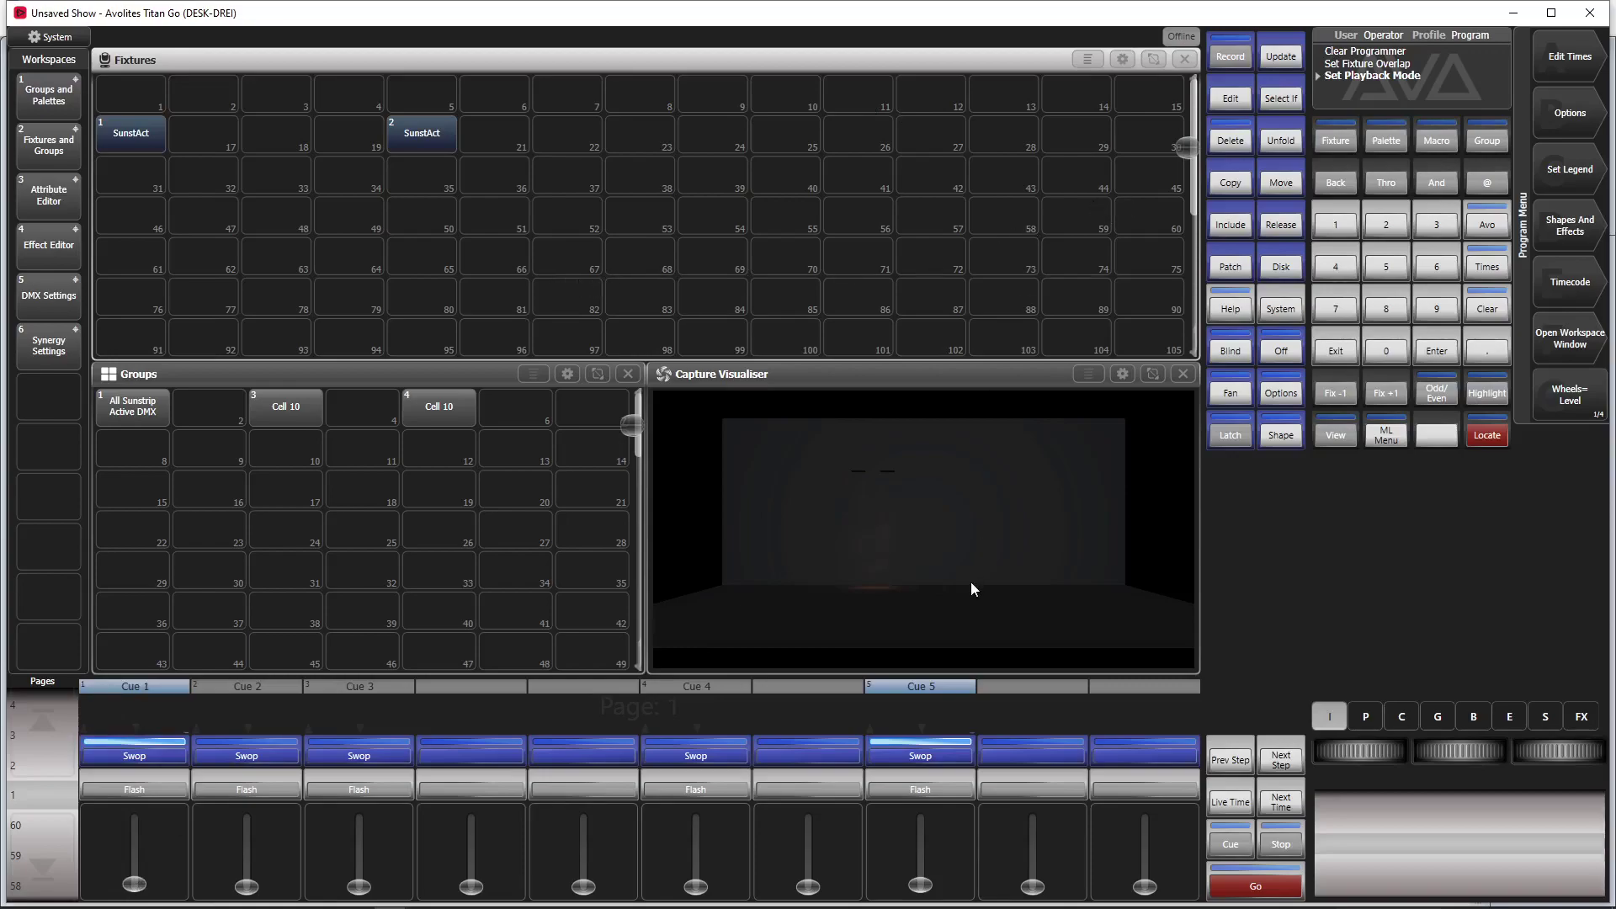
pyautogui.moveTo(922, 888); pyautogui.dragTo(920, 905)
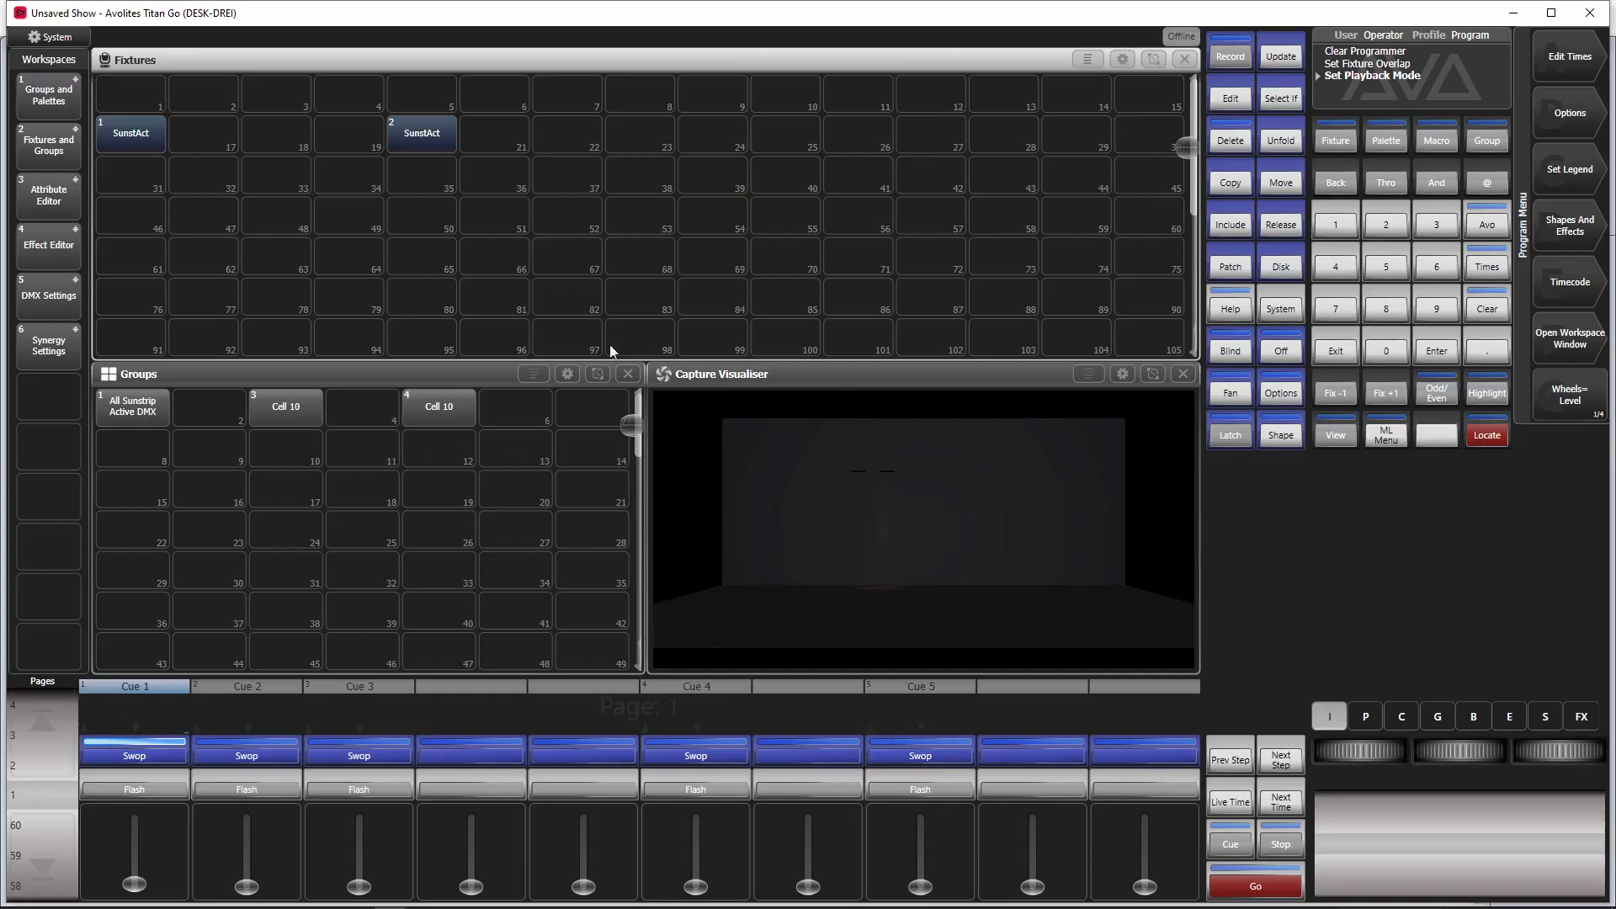
# Step: Record the Cell 10 group at 100% dimmer as Cue 6 on playback 10
pyautogui.click(426, 412)
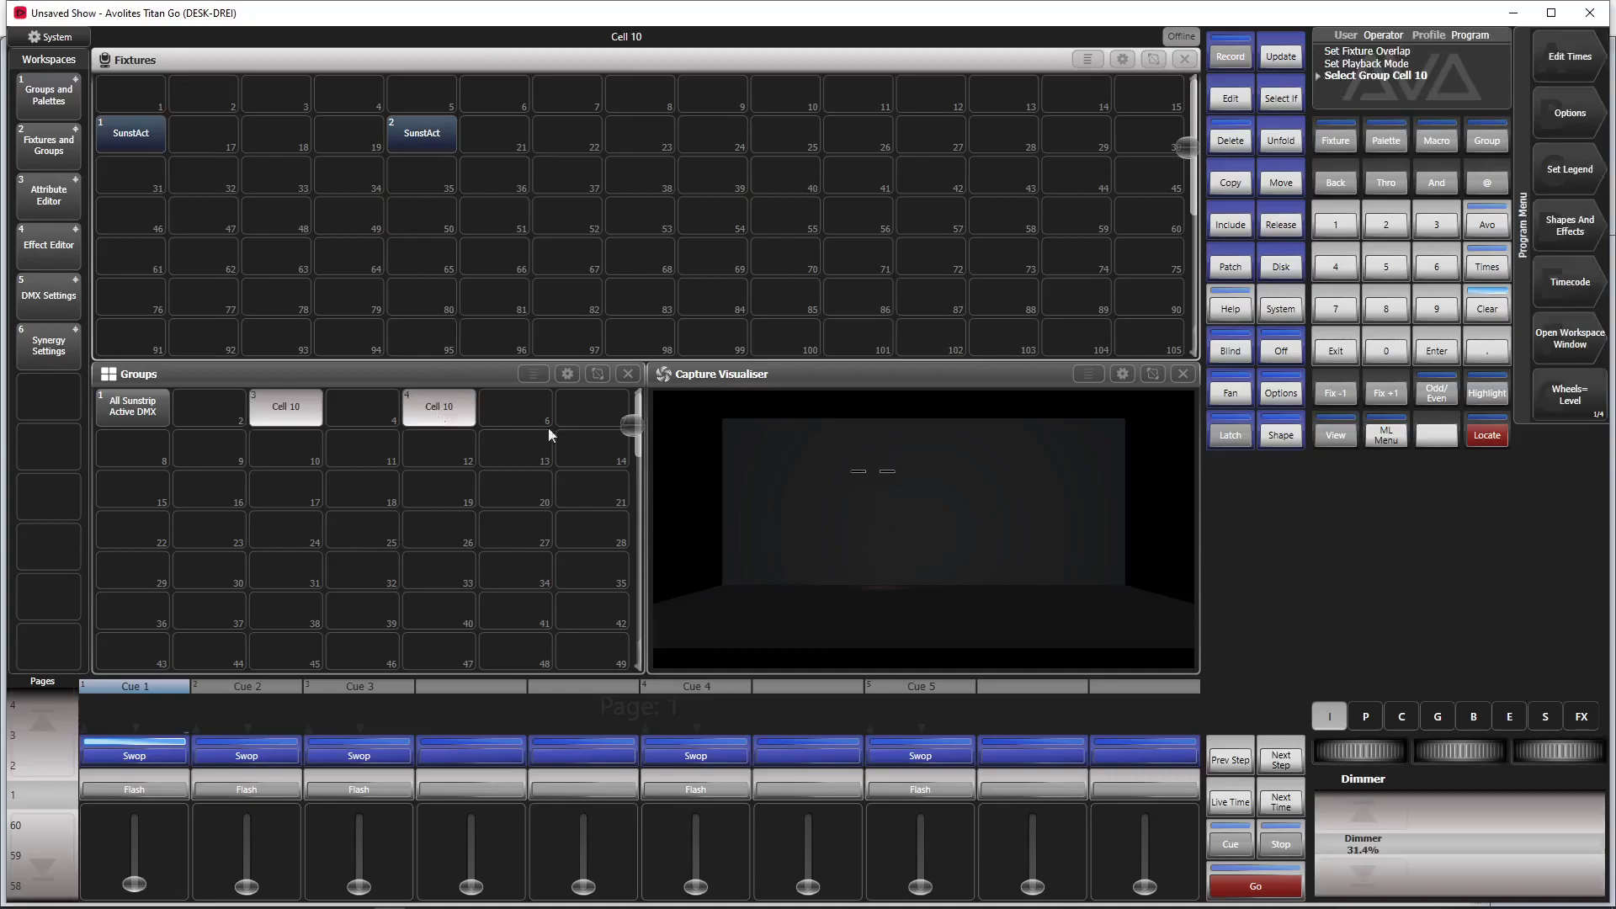
pyautogui.click(1356, 807)
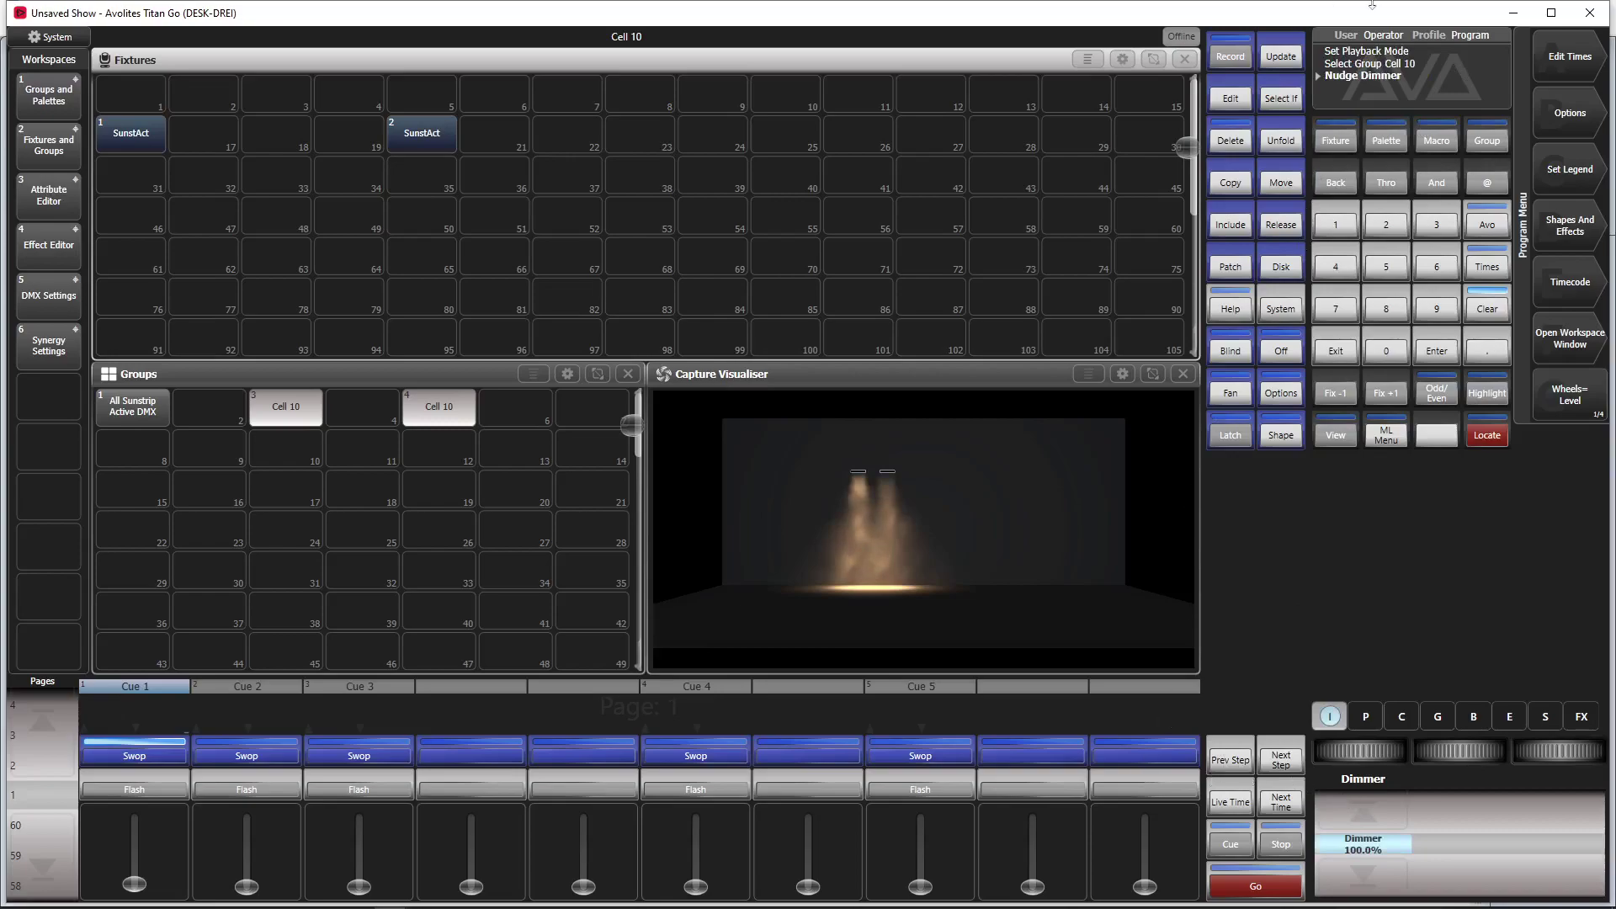
pyautogui.click(1231, 57)
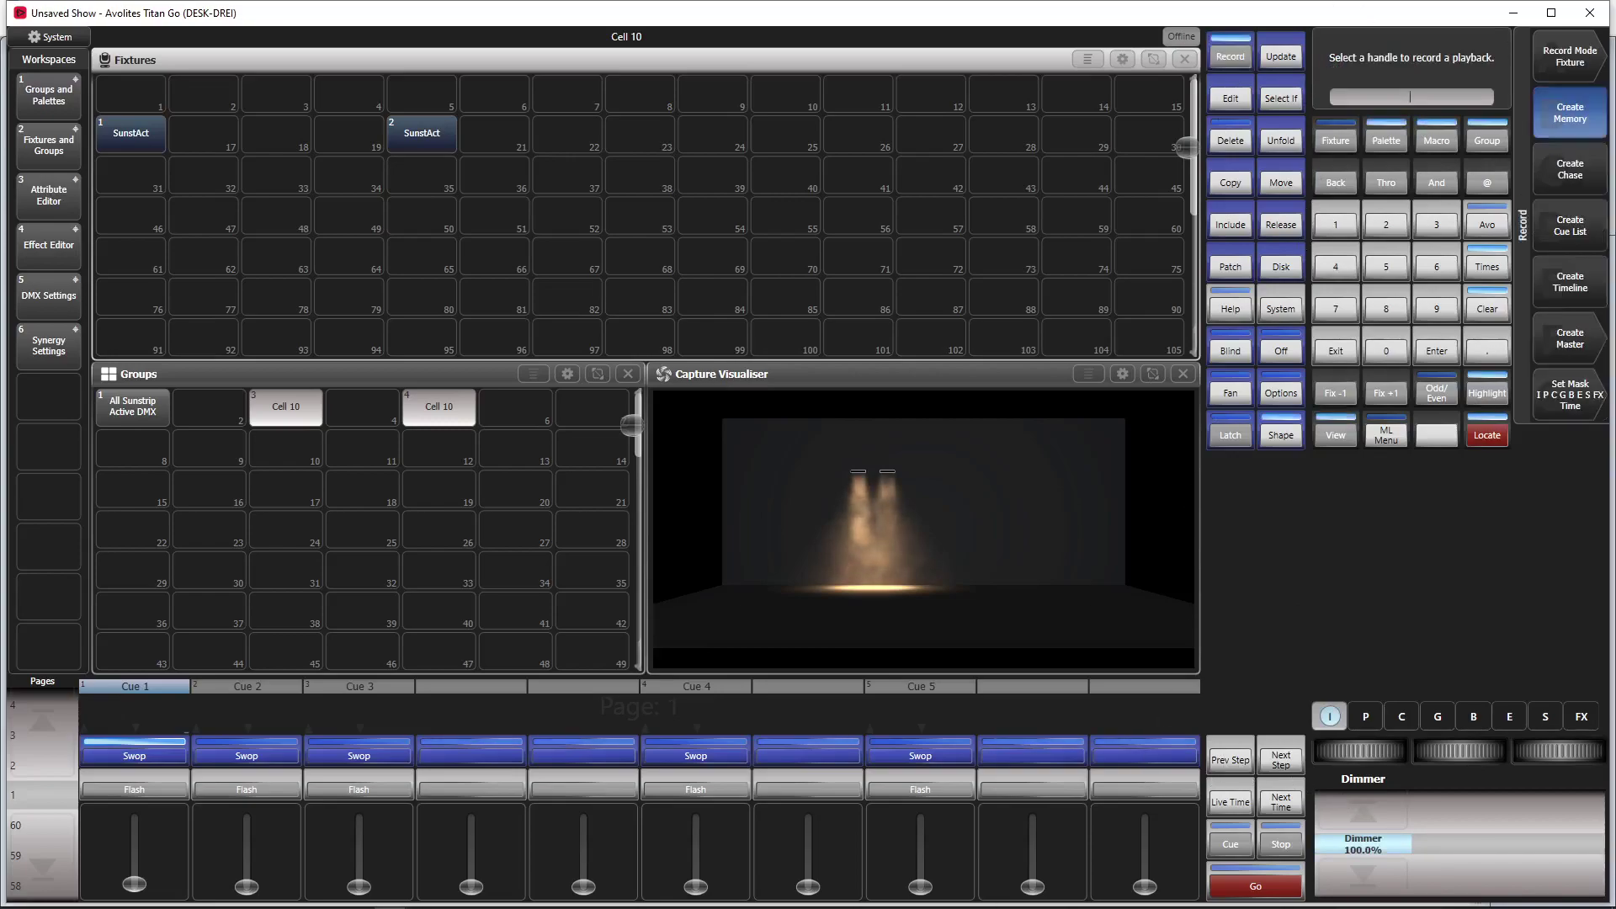
pyautogui.click(1165, 746)
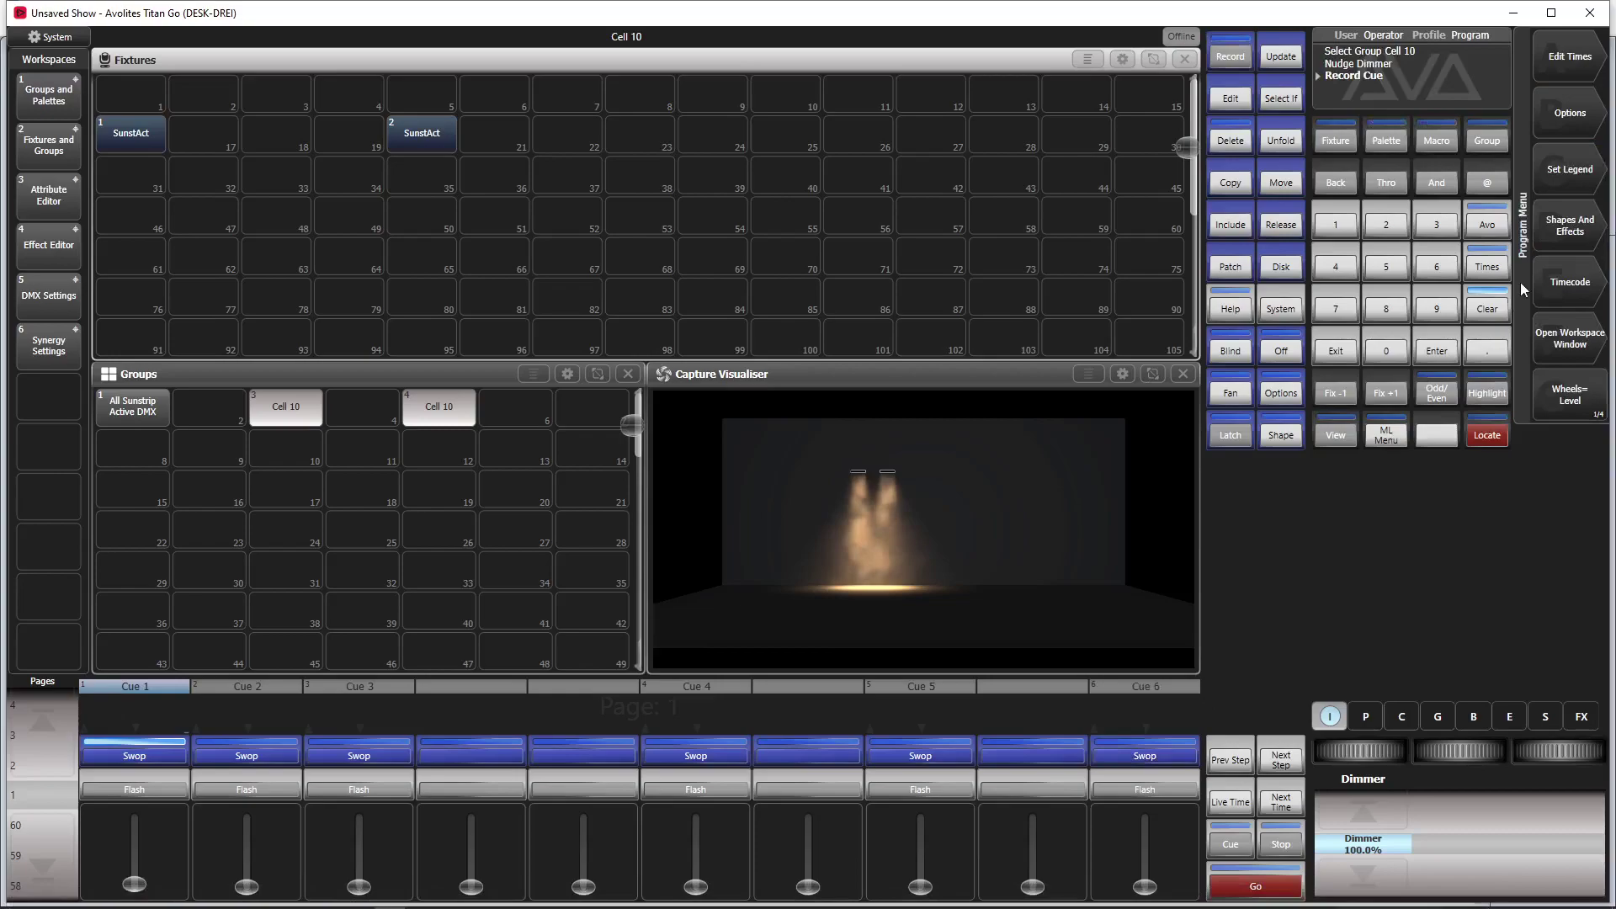
# Step: Clear the programmer, fade Cue 1 to zero and raise Cue 6 to check it
pyautogui.click(1471, 313)
pyautogui.click(1471, 313)
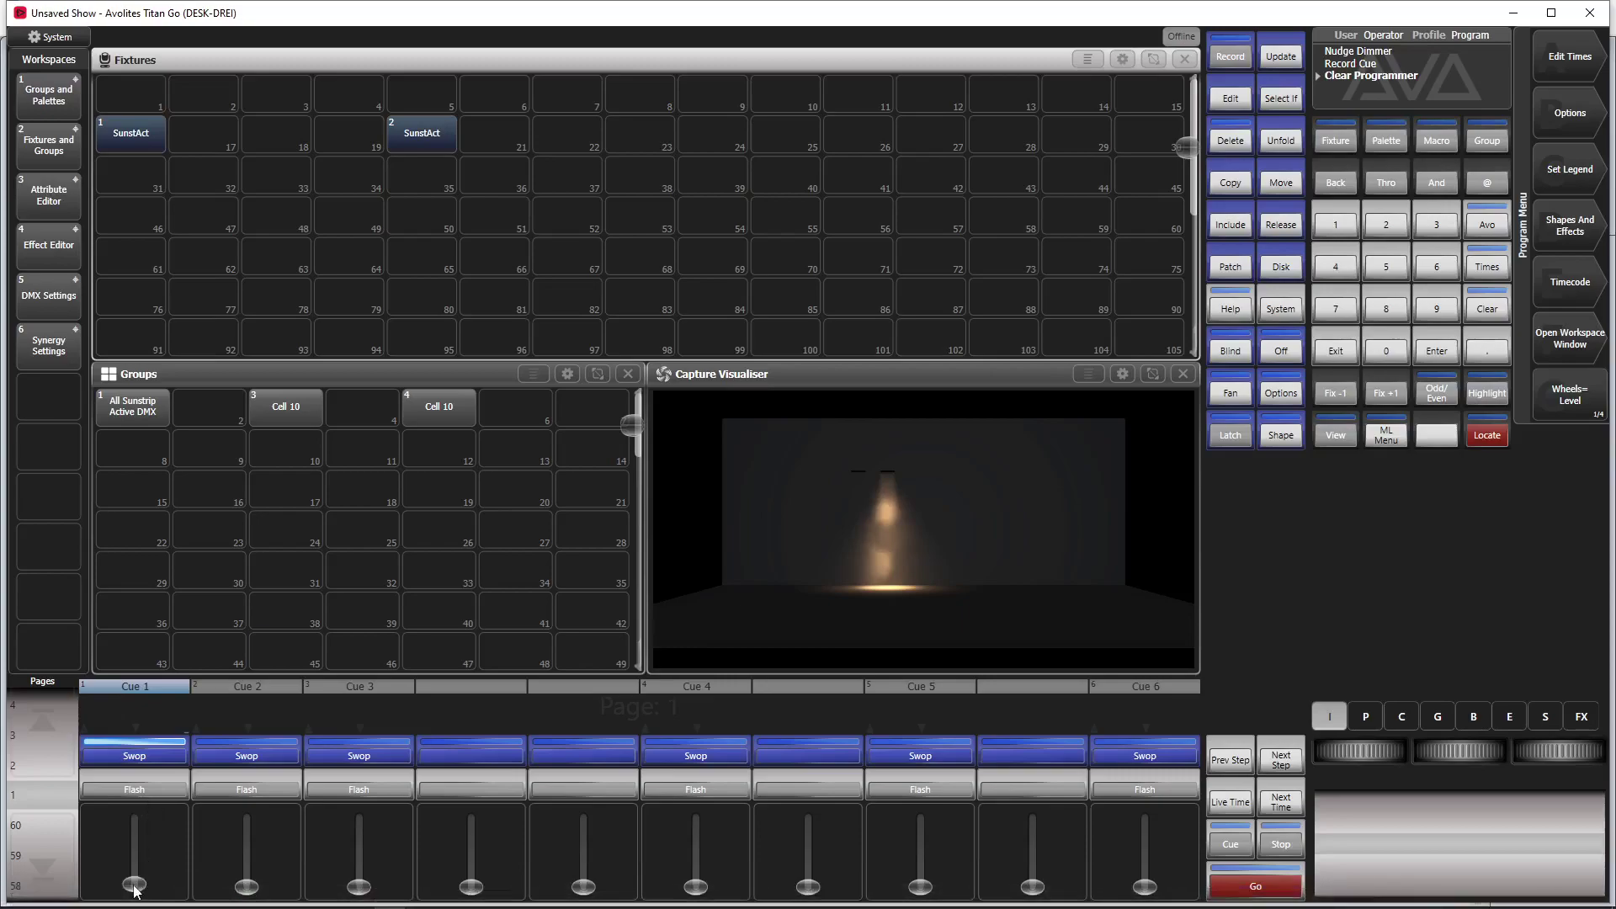
pyautogui.moveTo(135, 891); pyautogui.dragTo(135, 902)
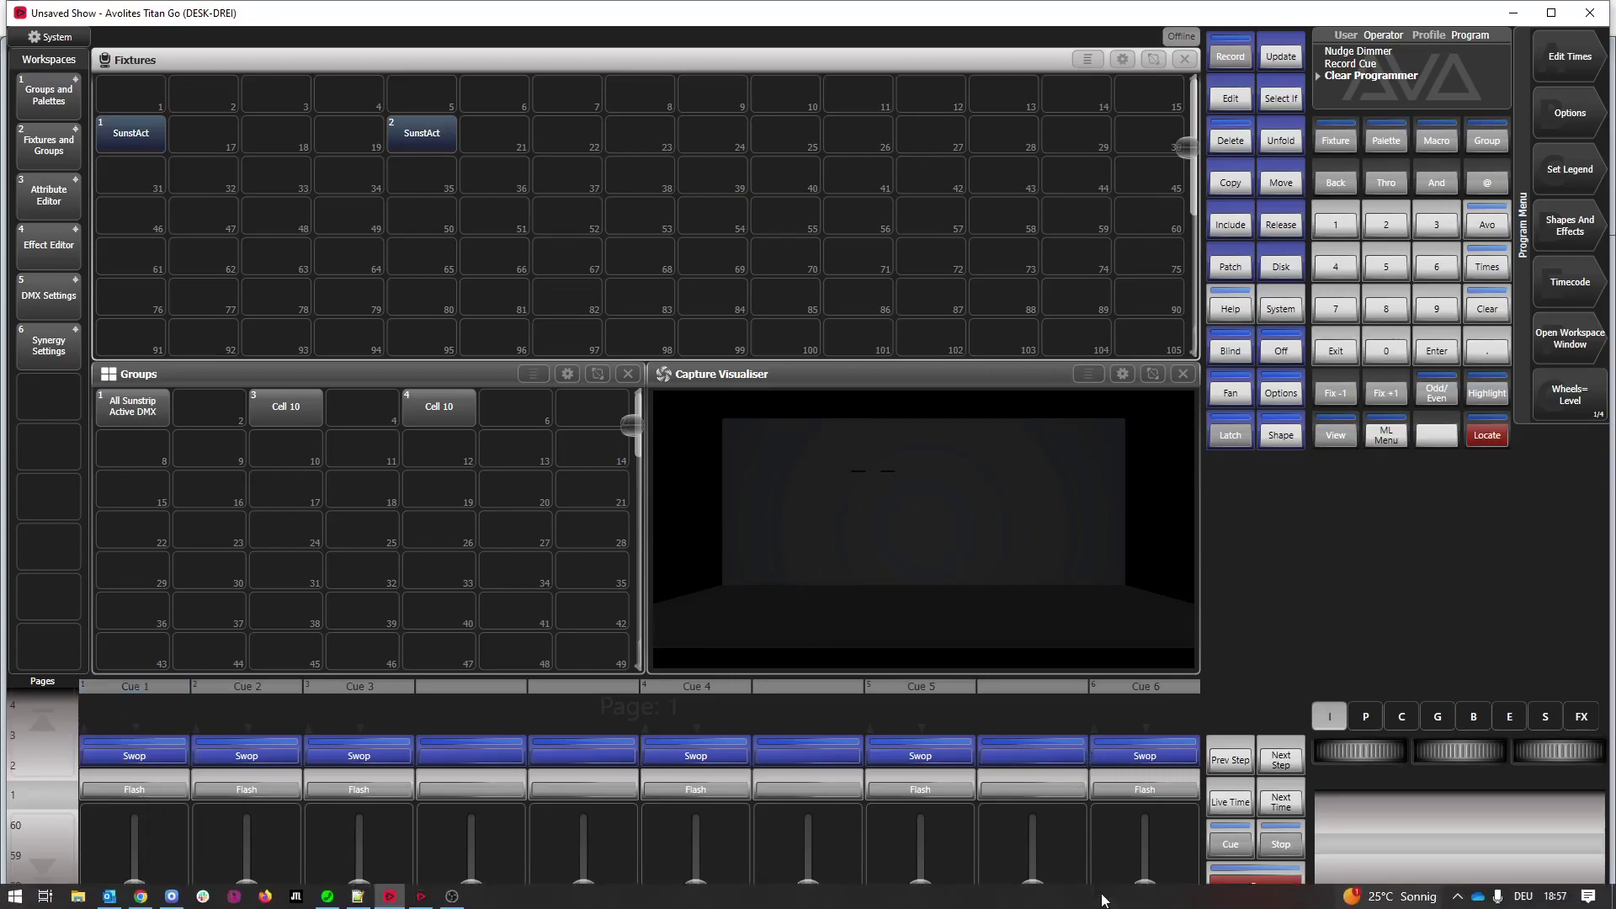
pyautogui.moveTo(1145, 886)
pyautogui.mouseDown()
pyautogui.moveTo(1138, 779)
pyautogui.moveTo(1094, 867)
pyautogui.moveTo(1089, 823)
pyautogui.moveTo(1089, 892)
pyautogui.mouseUp()
# Step: Give Cue 6 fixture overlap 0 and Fade Mode 1, then fade it up and out to test
pyautogui.click(1553, 61)
pyautogui.click(1174, 745)
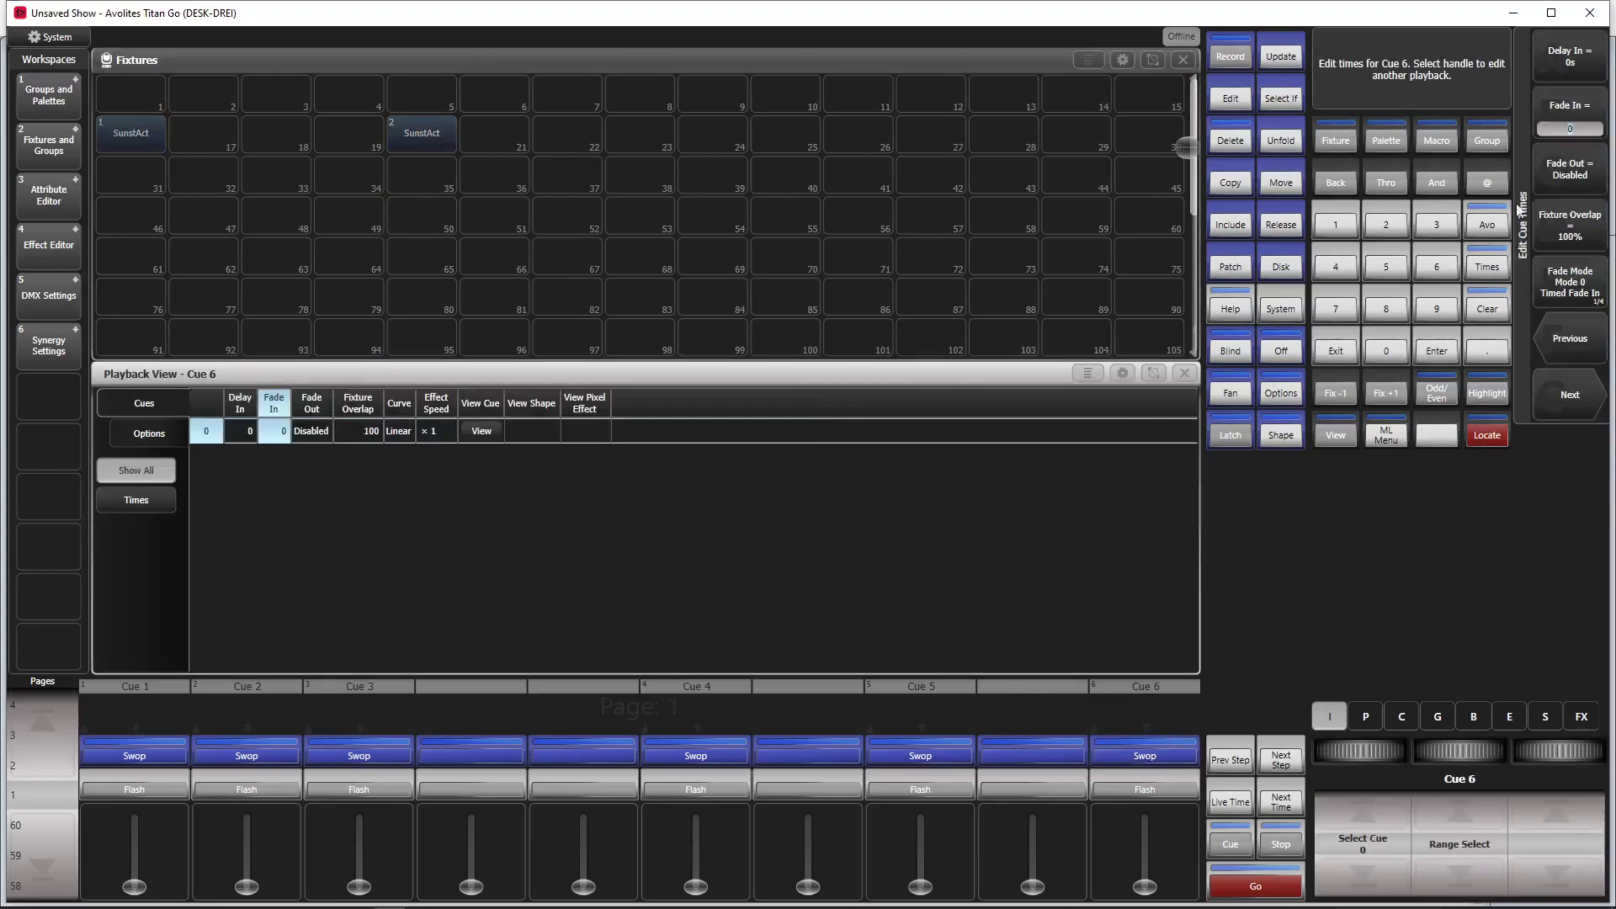
pyautogui.click(1567, 221)
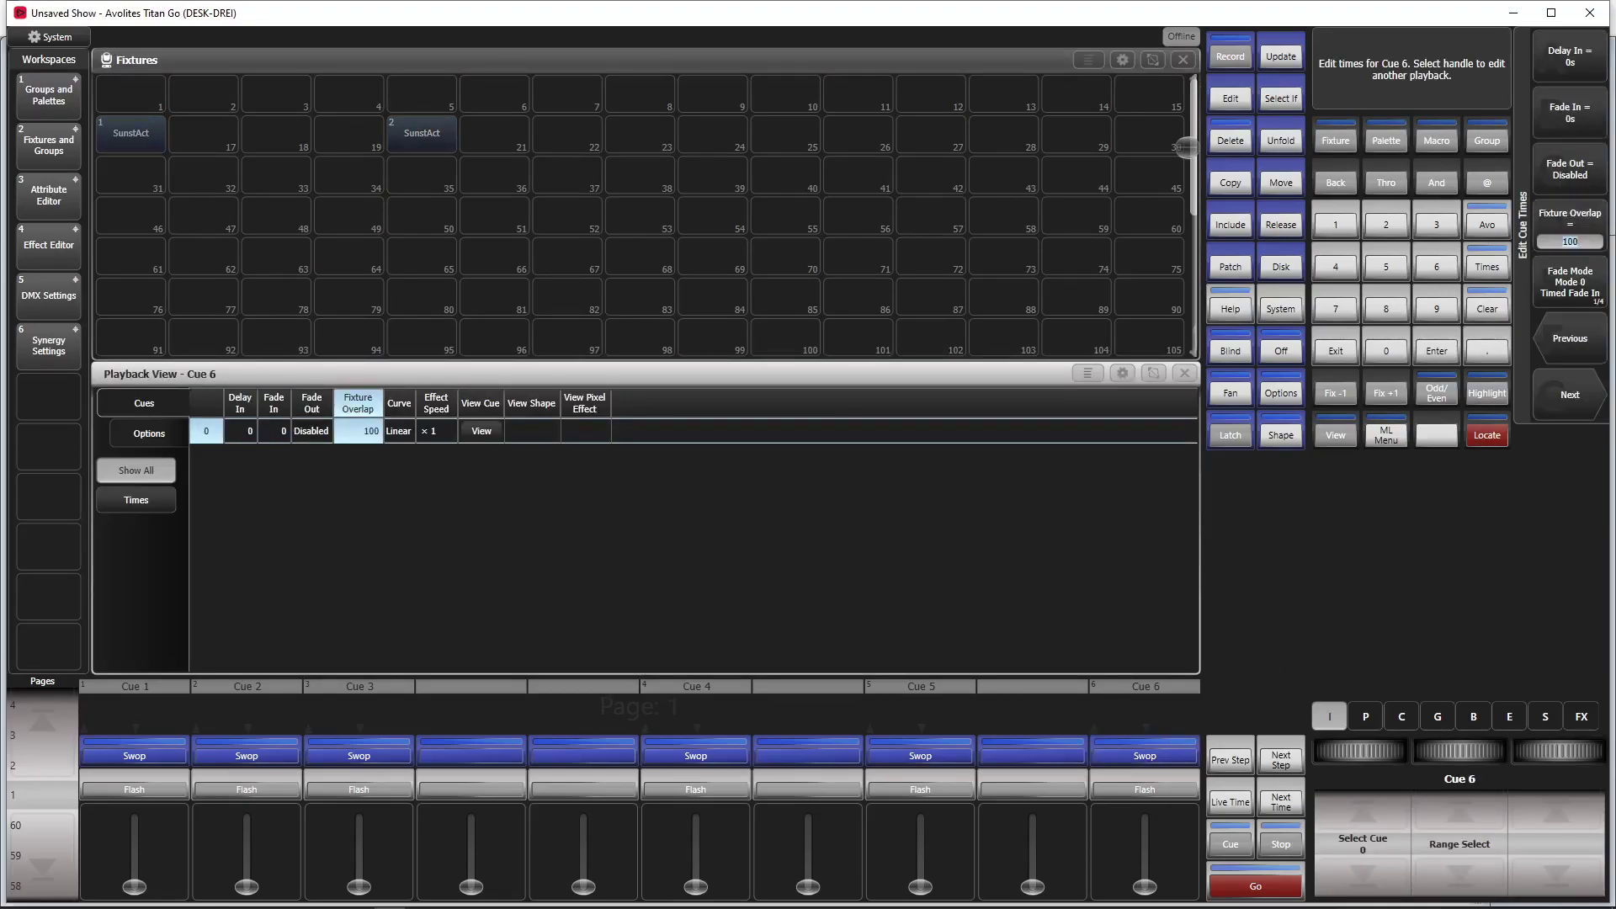
pyautogui.click(359, 430)
pyautogui.write('0')
pyautogui.click(1574, 278)
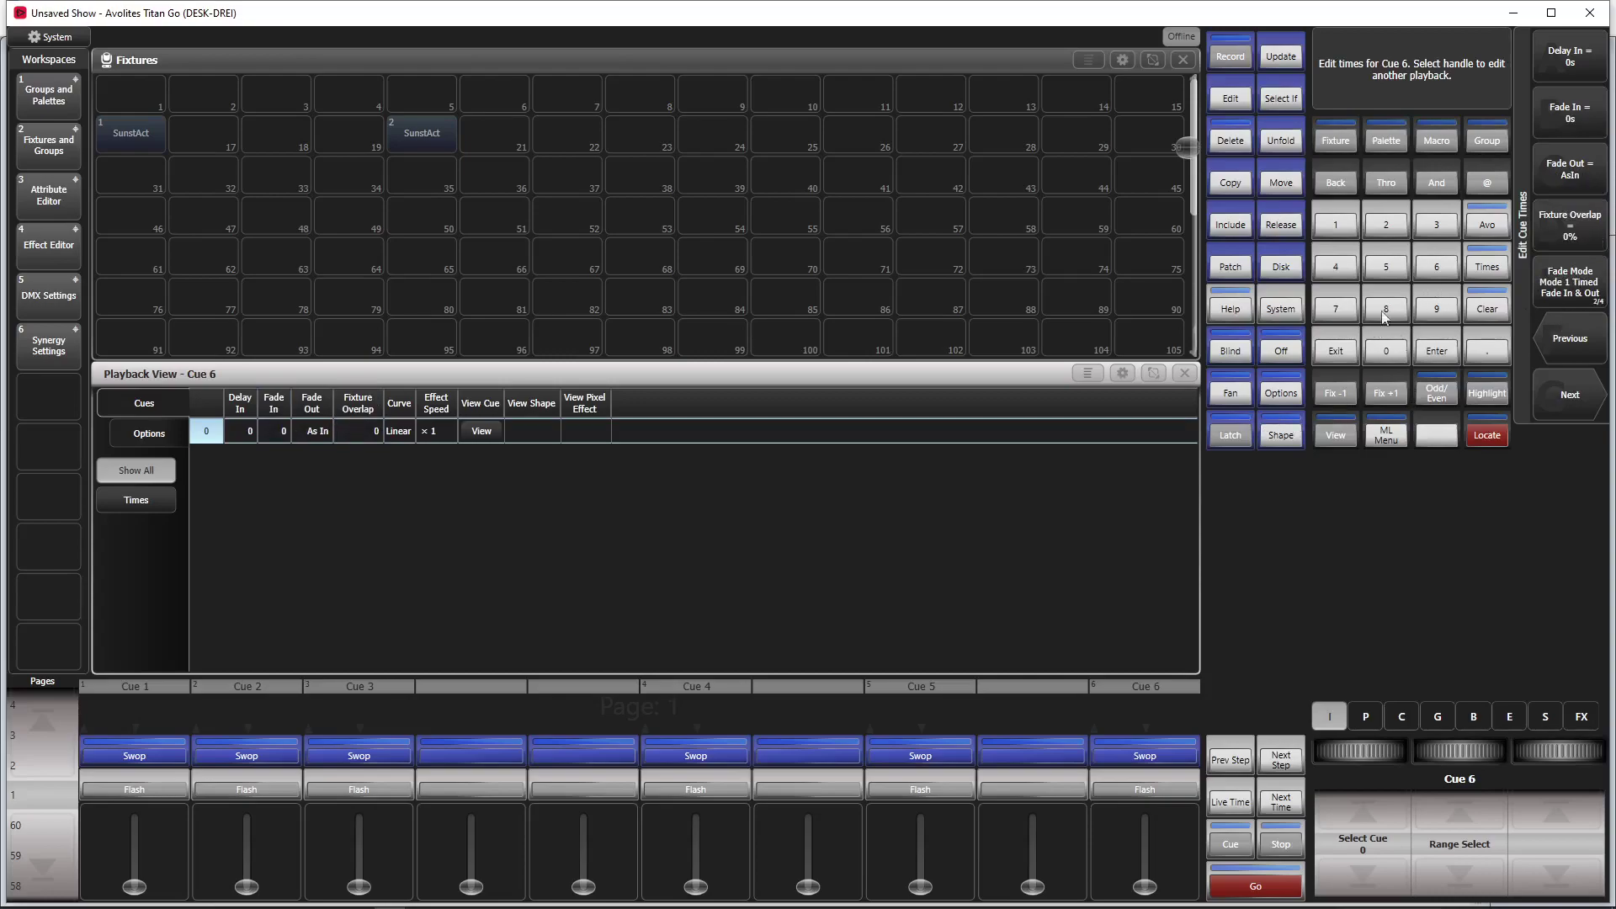
pyautogui.click(1346, 358)
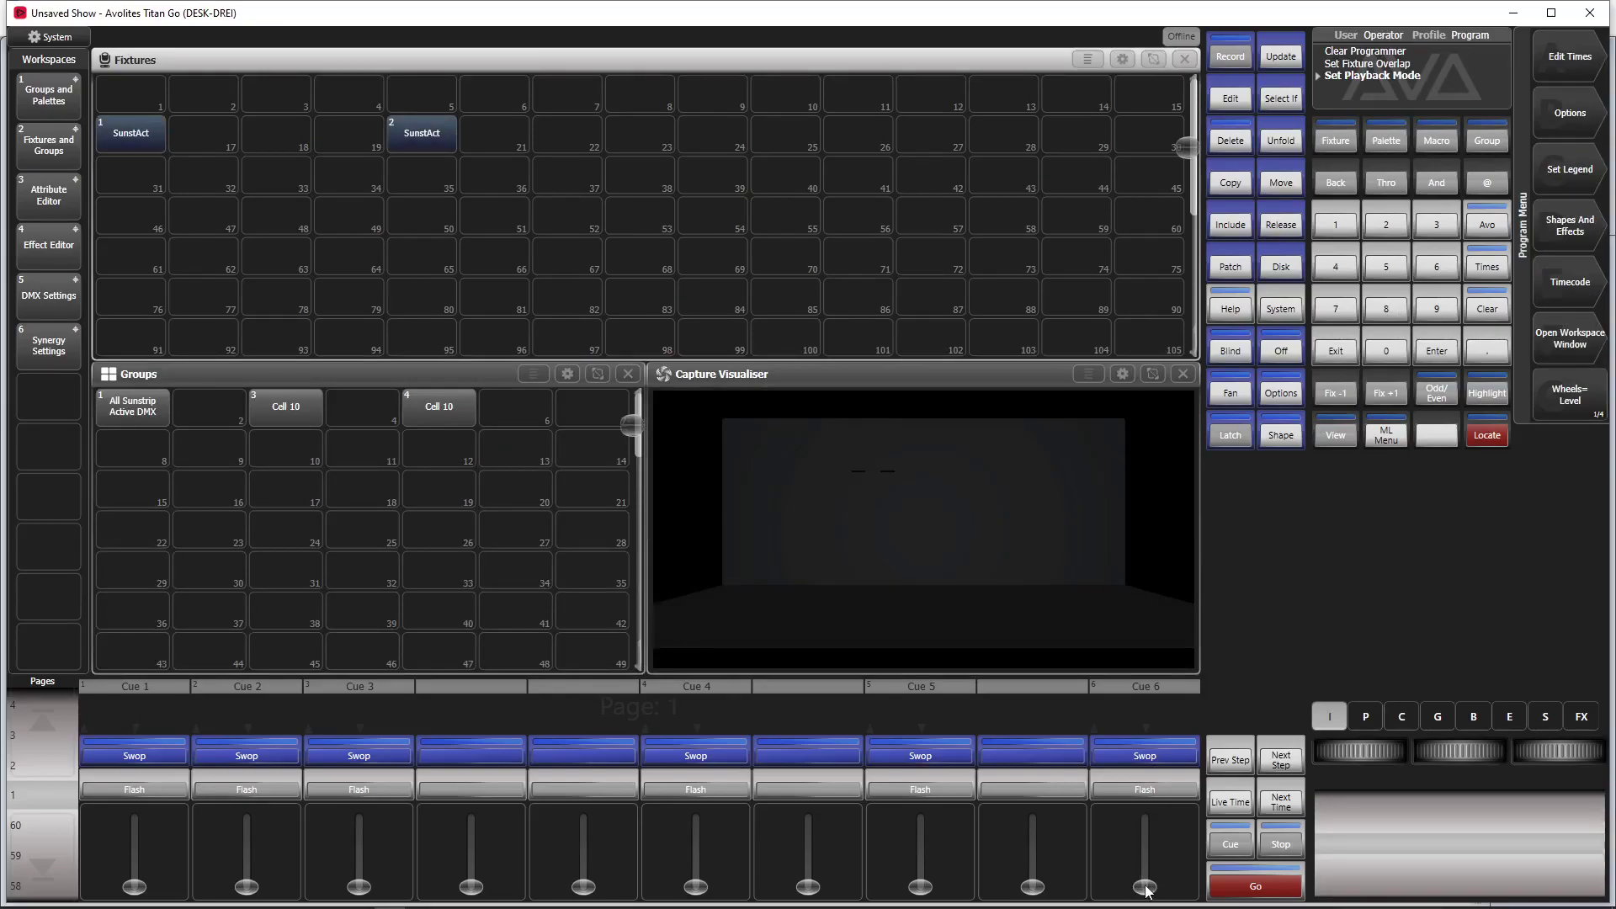
pyautogui.moveTo(1146, 885)
pyautogui.mouseDown()
pyautogui.moveTo(1144, 808)
pyautogui.moveTo(1128, 861)
pyautogui.mouseUp()
pyautogui.click(1141, 756)
# Step: Replace the current show with a new empty show from the Disk menu, confirming with Ok
pyautogui.click(1271, 265)
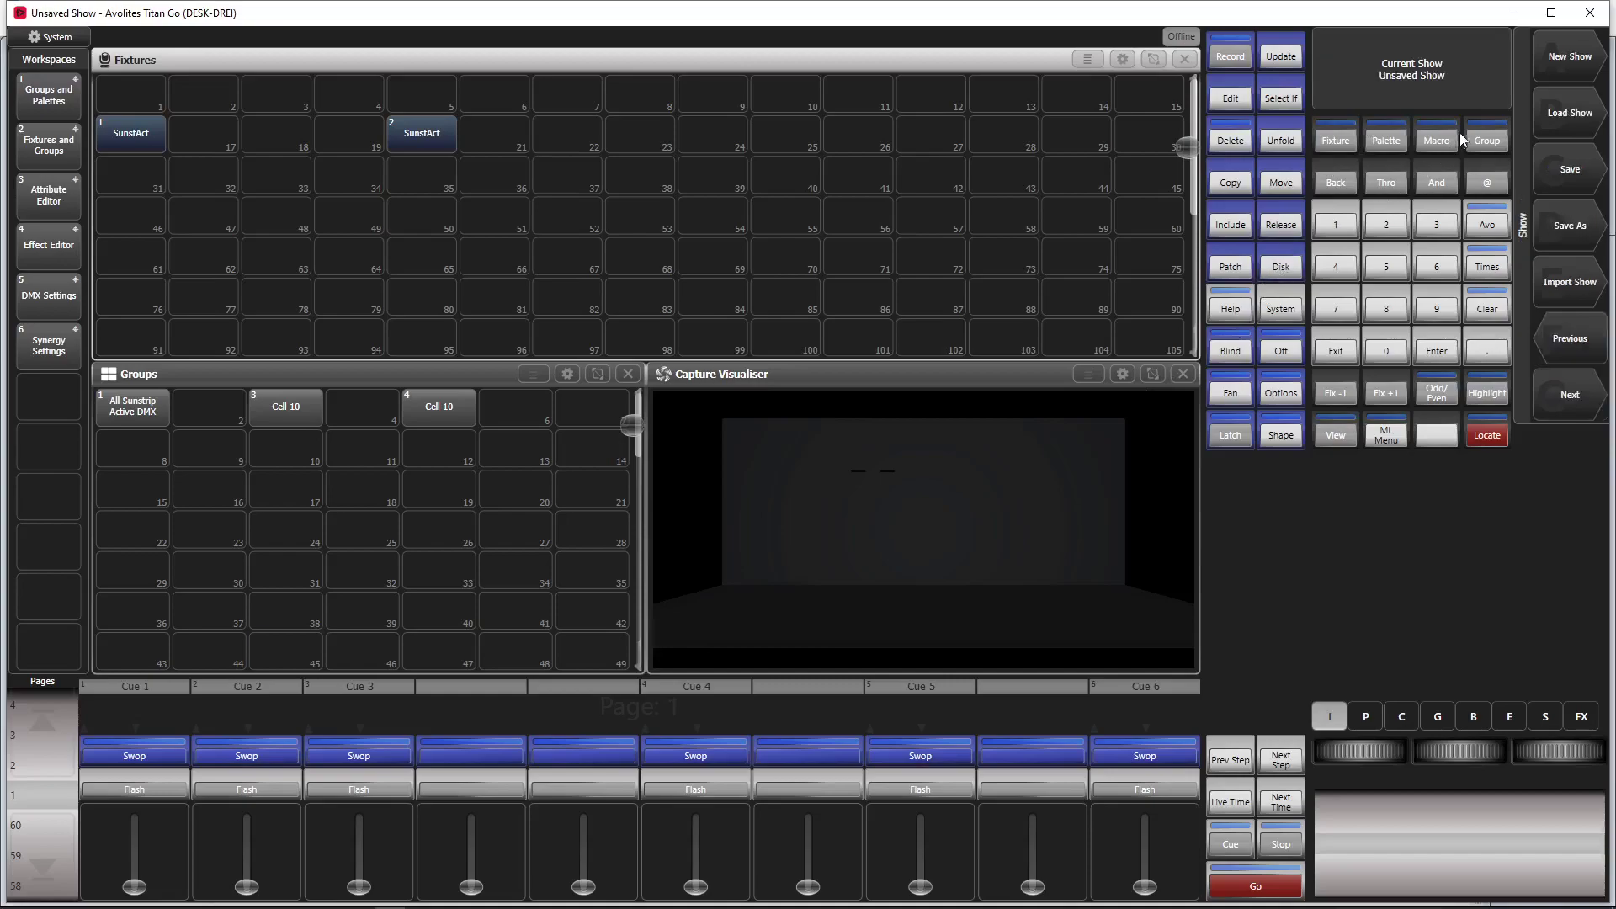
pyautogui.click(1567, 67)
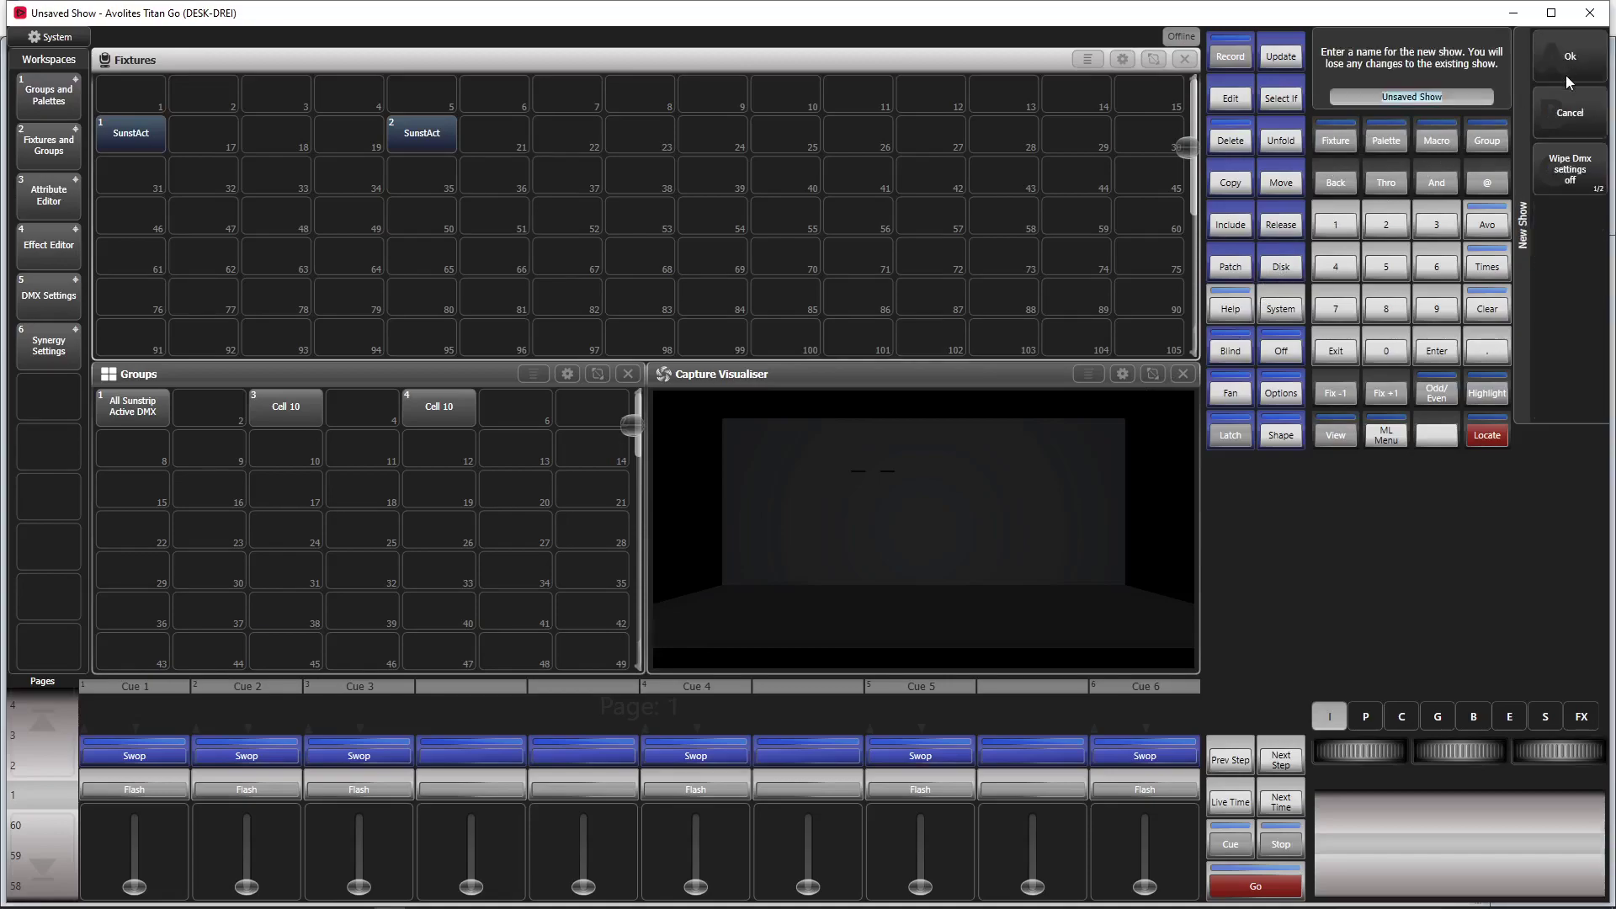
pyautogui.click(1570, 61)
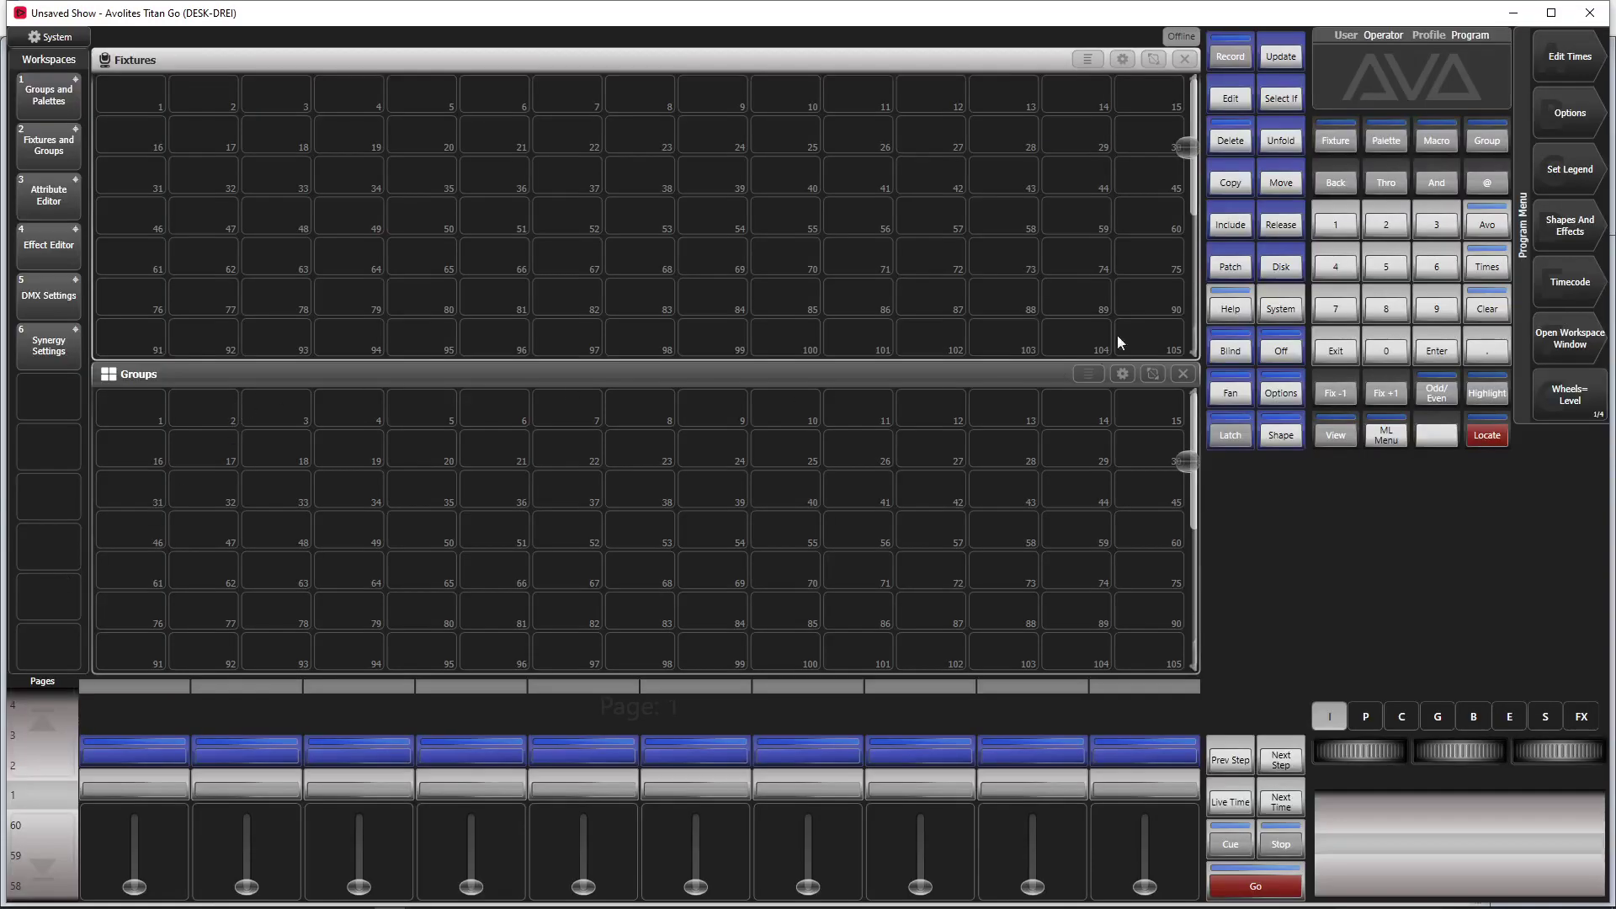
# Step: Patch two Showtec Sunstrip Active DMX fixtures in 10-channel mode at addresses 1 and 11
pyautogui.click(1246, 259)
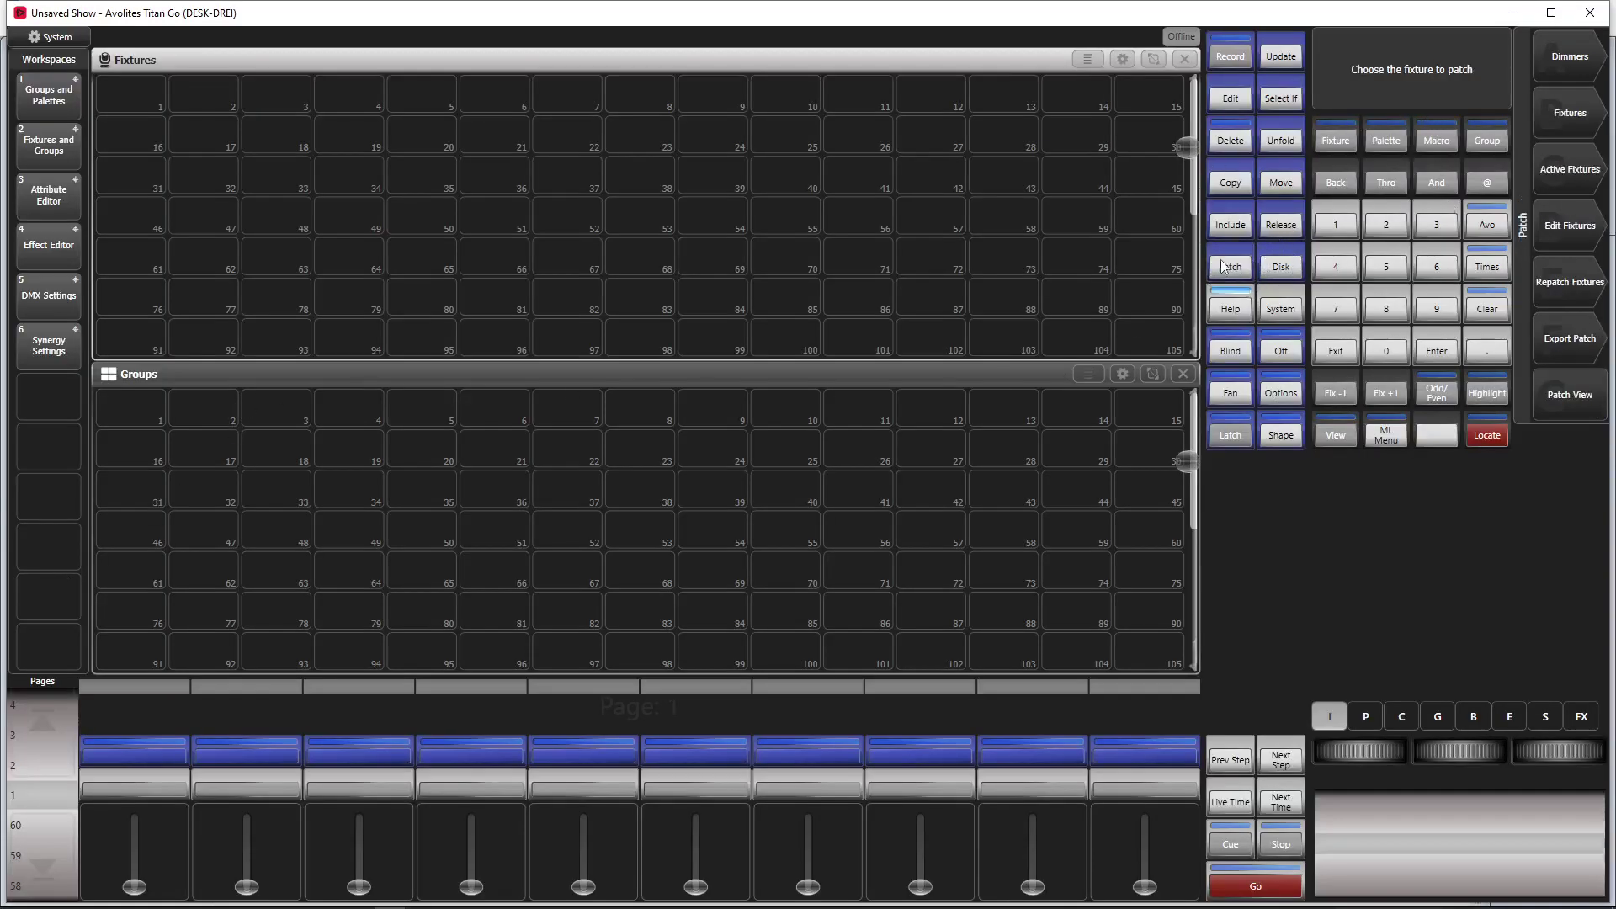
pyautogui.click(1571, 119)
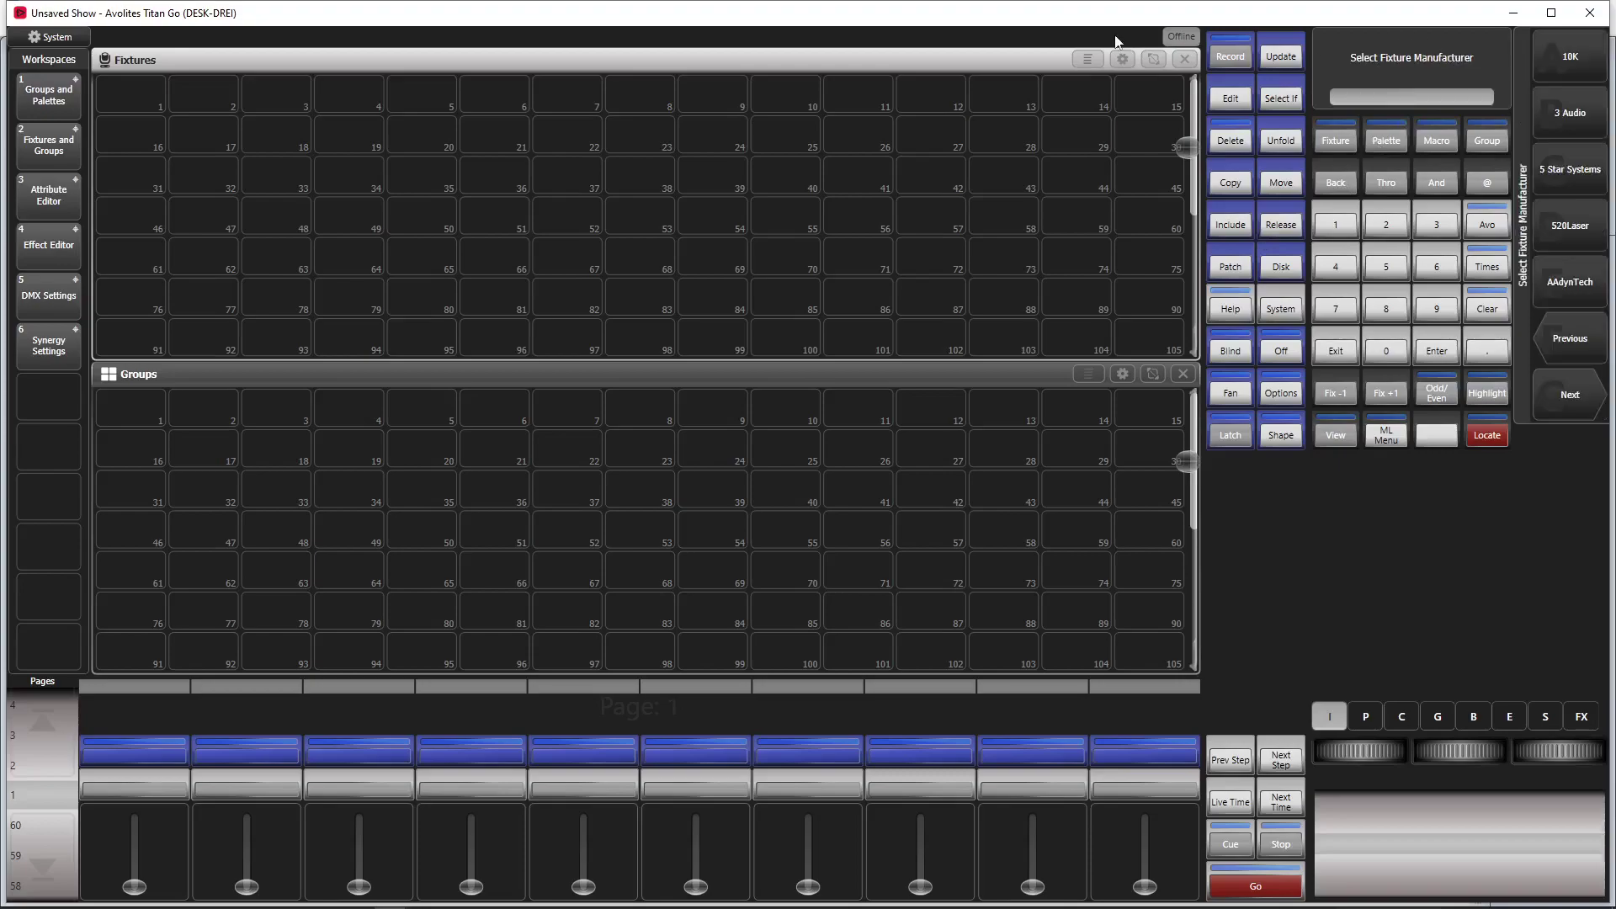
pyautogui.write('showt')
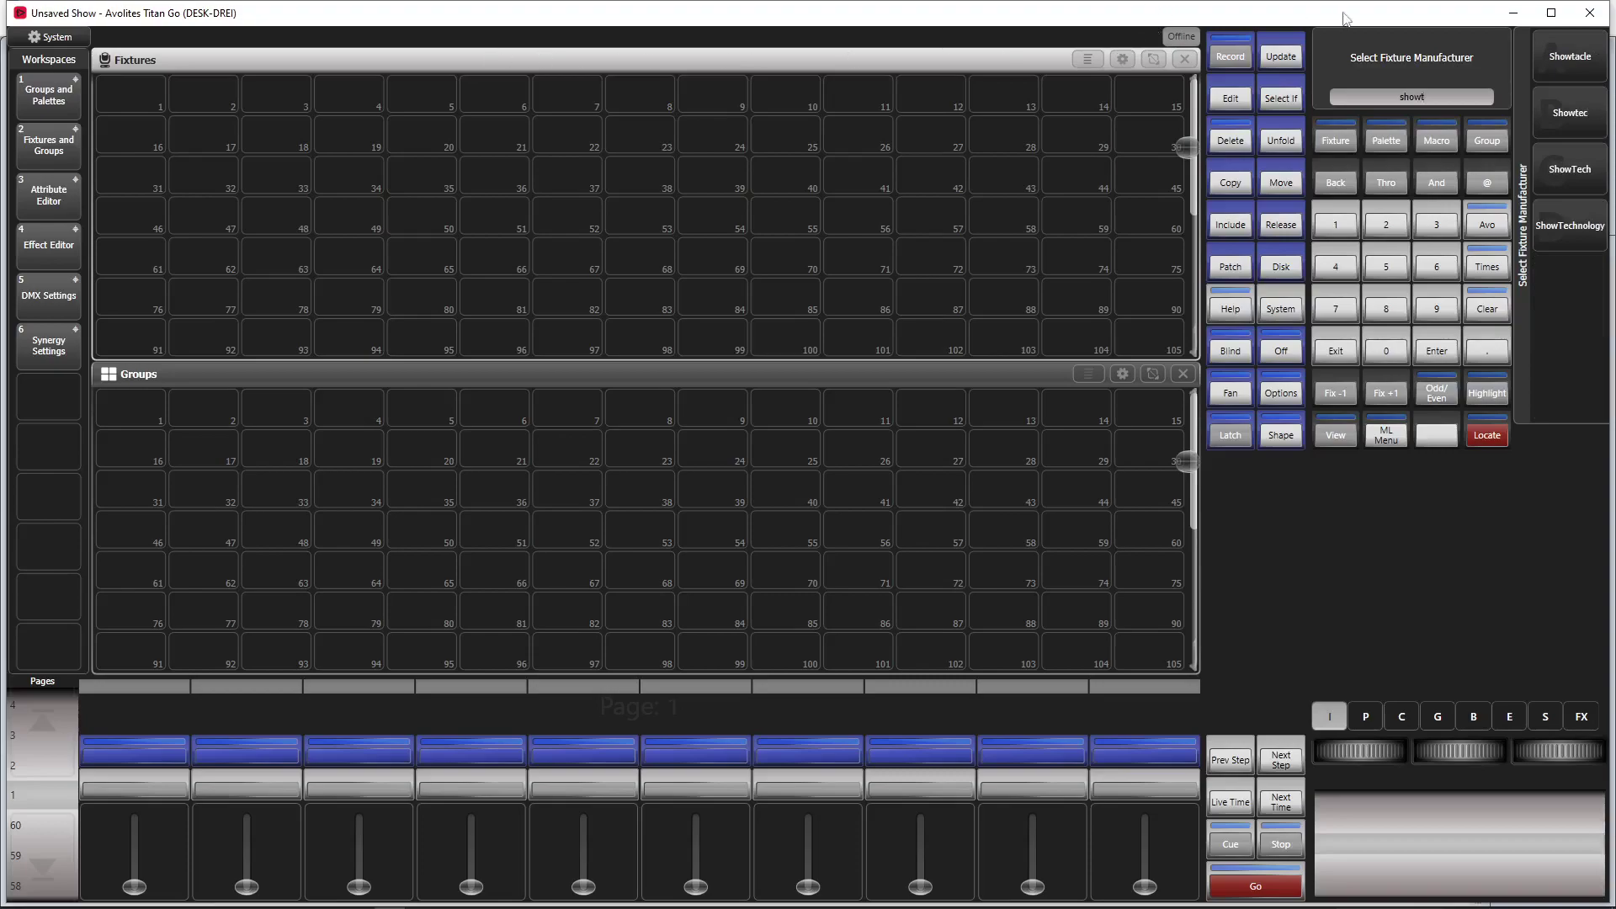
pyautogui.click(1570, 113)
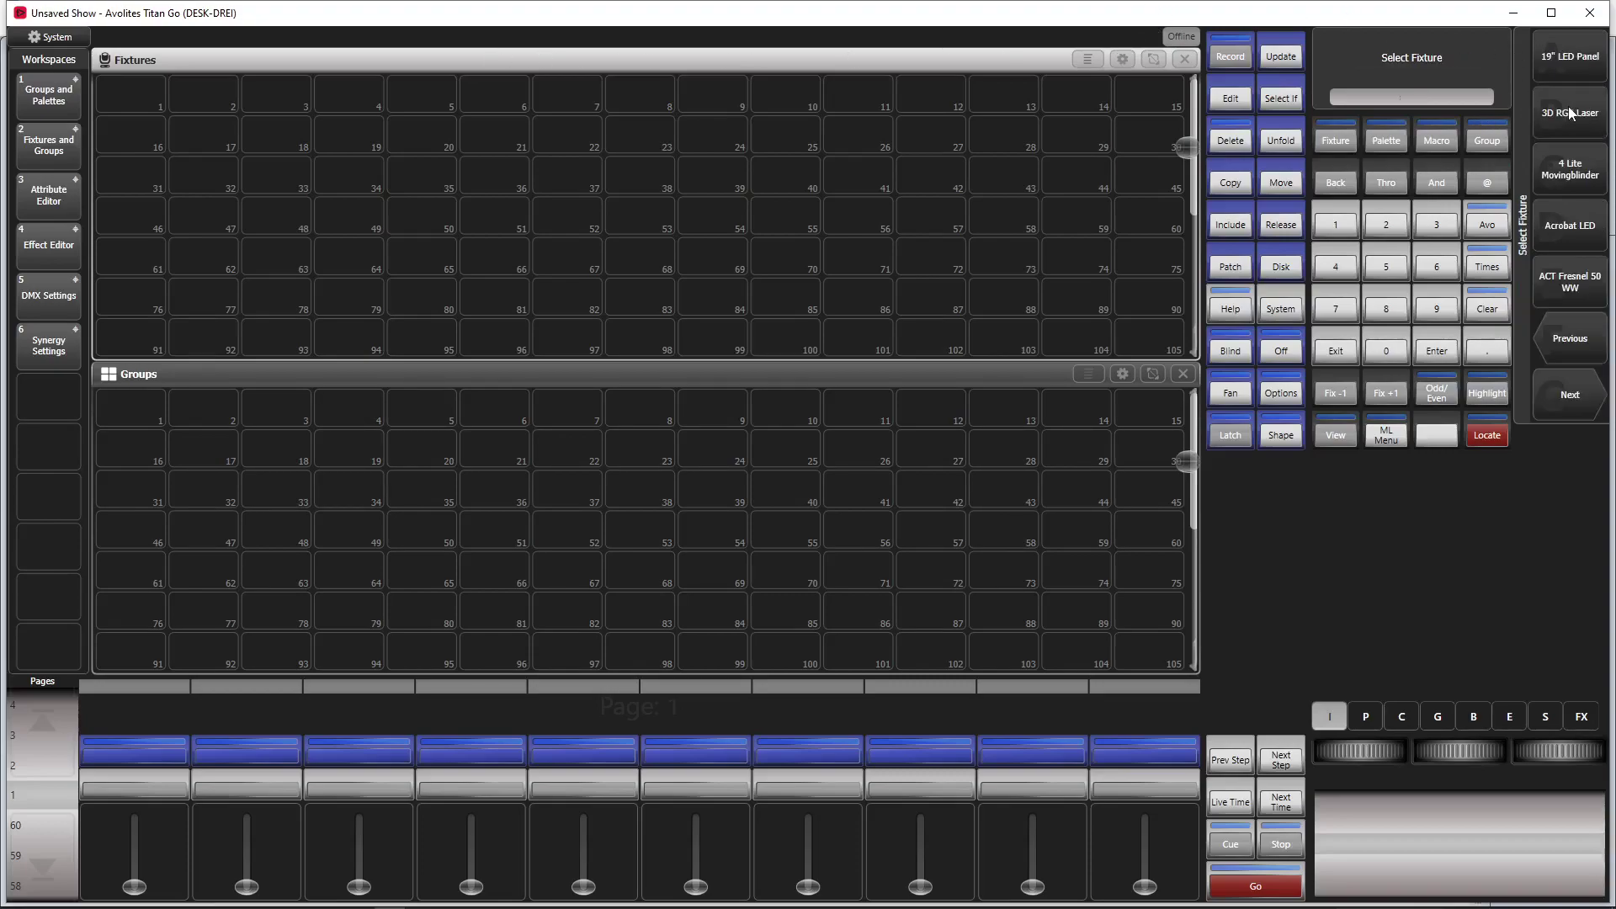
pyautogui.write('sunds')
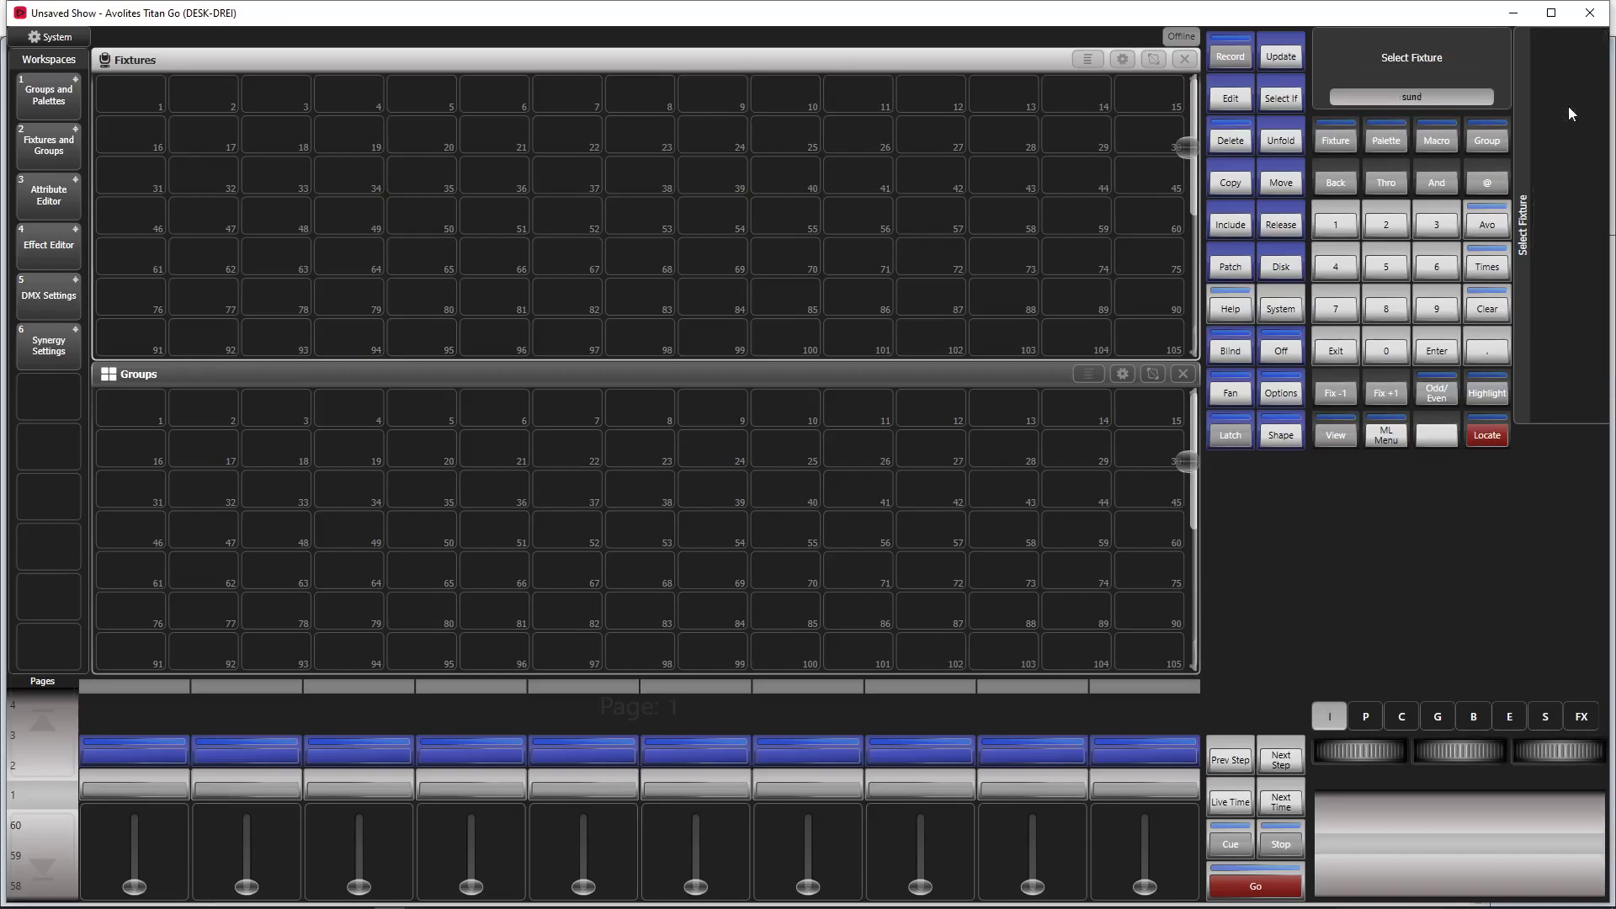
pyautogui.press('BackSpace')
pyautogui.press('BackSpace')
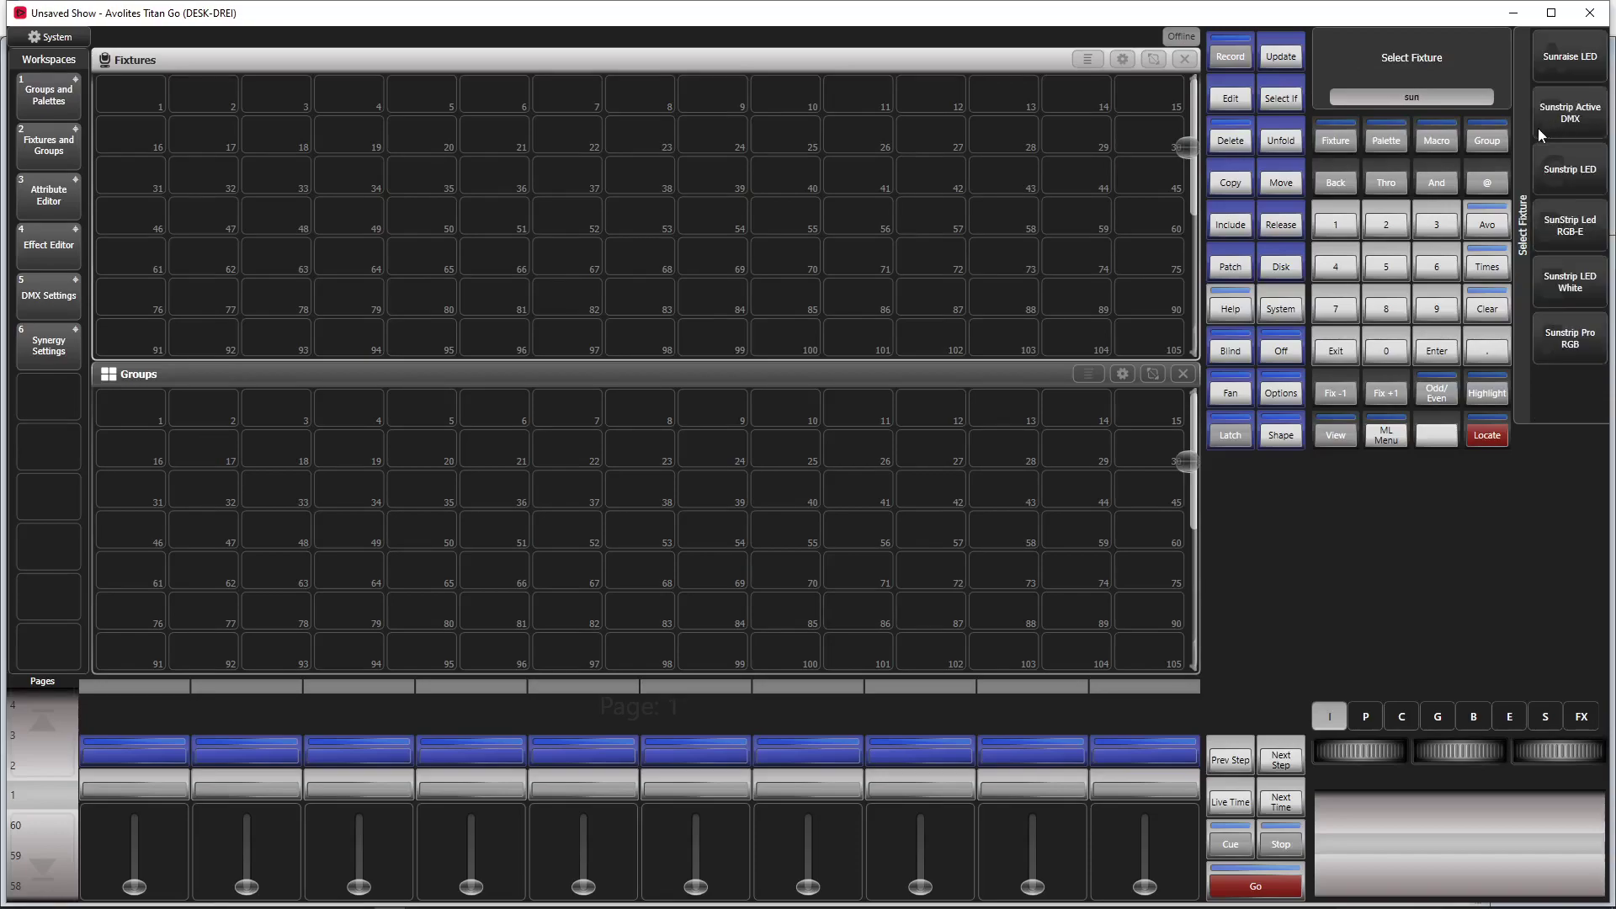
pyautogui.click(1567, 119)
pyautogui.click(1567, 236)
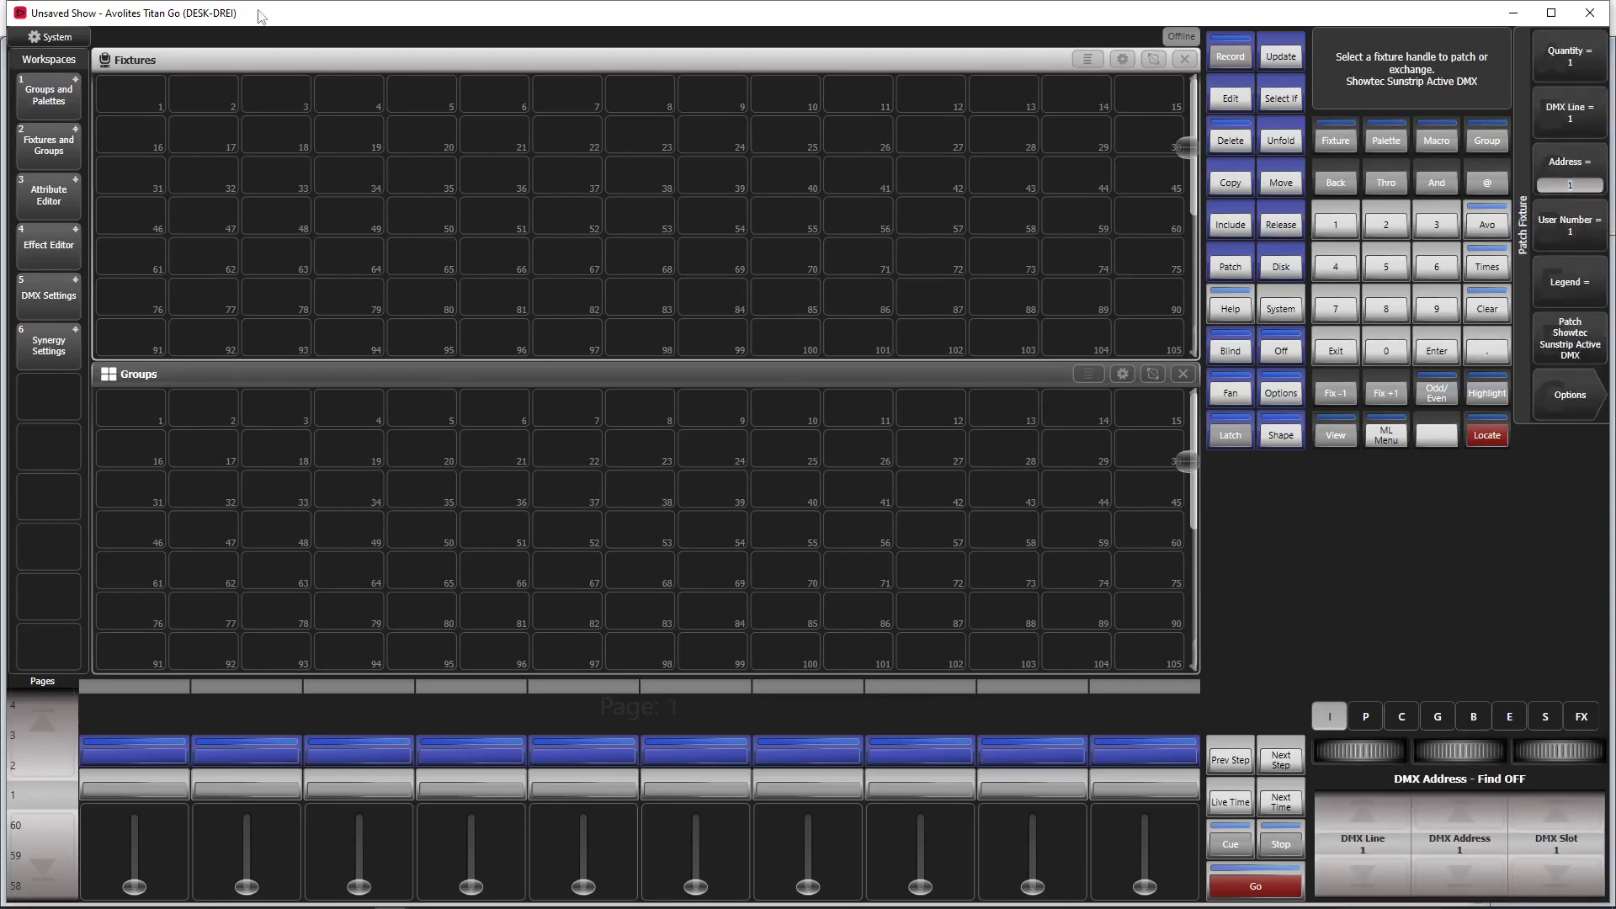
pyautogui.click(117, 134)
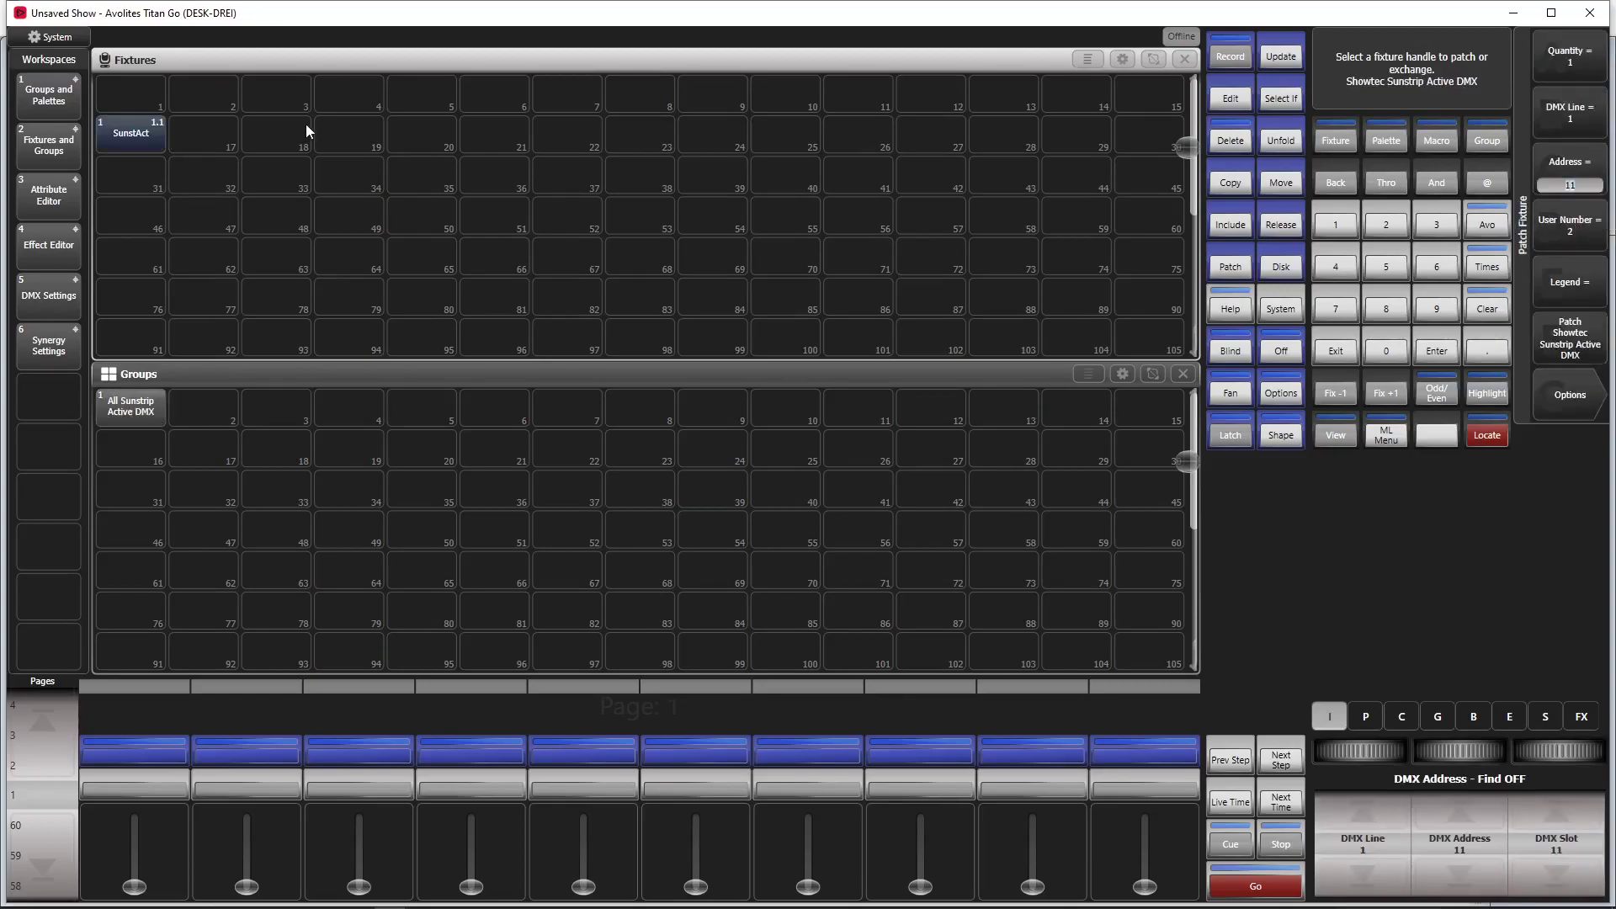
pyautogui.click(404, 130)
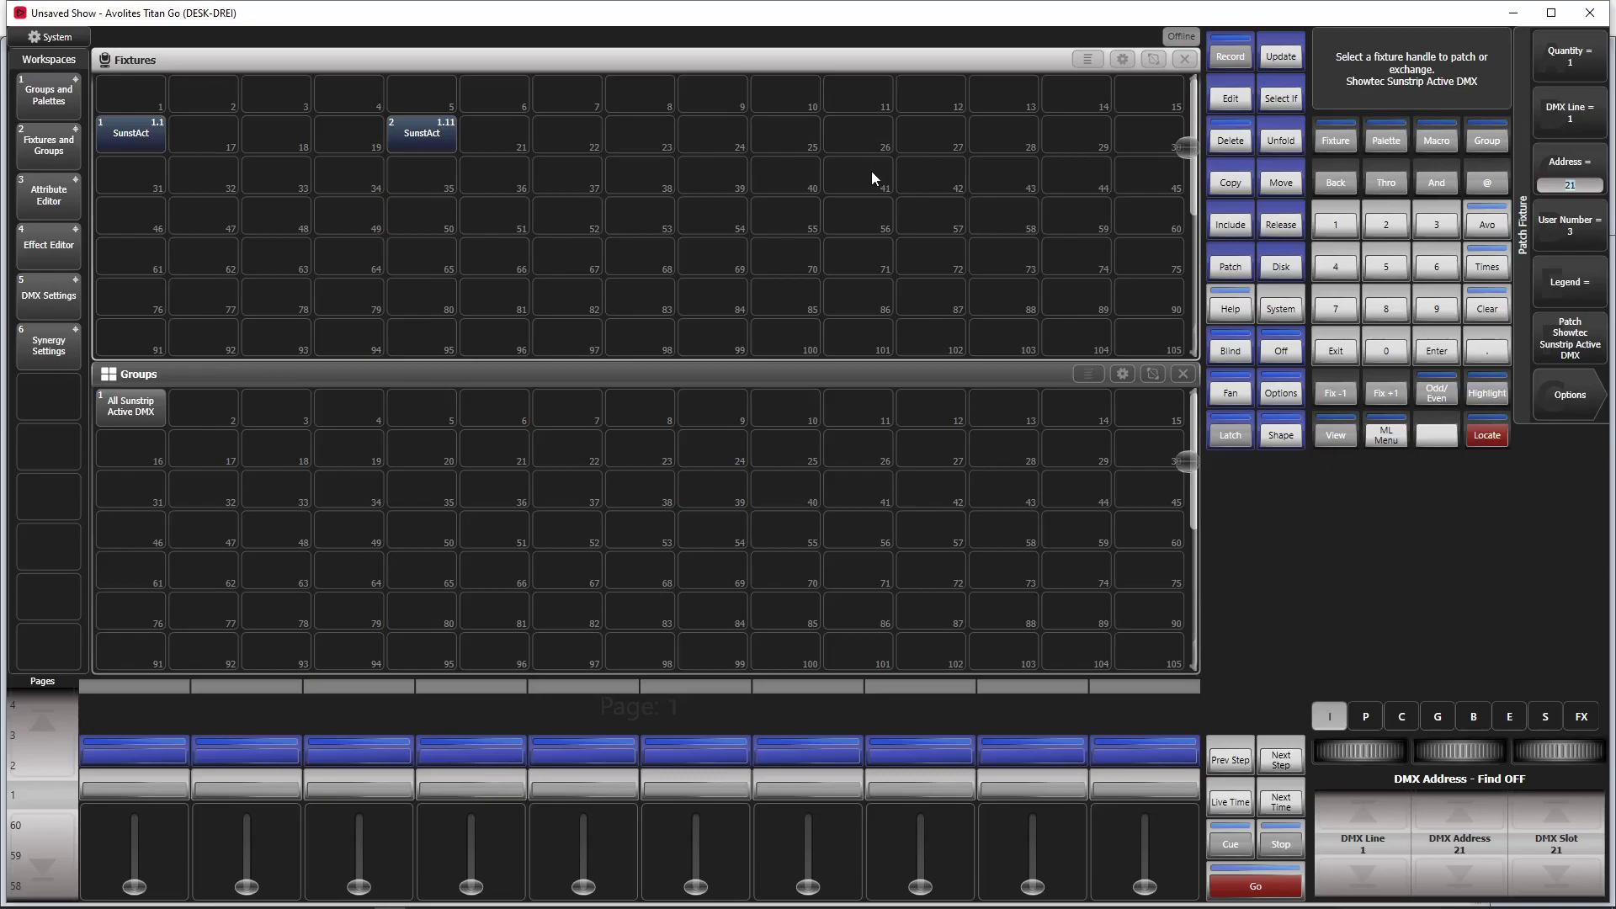
# Step: Finish patching and close the Groups window layout settings
pyautogui.press('Escape')
pyautogui.press('Escape')
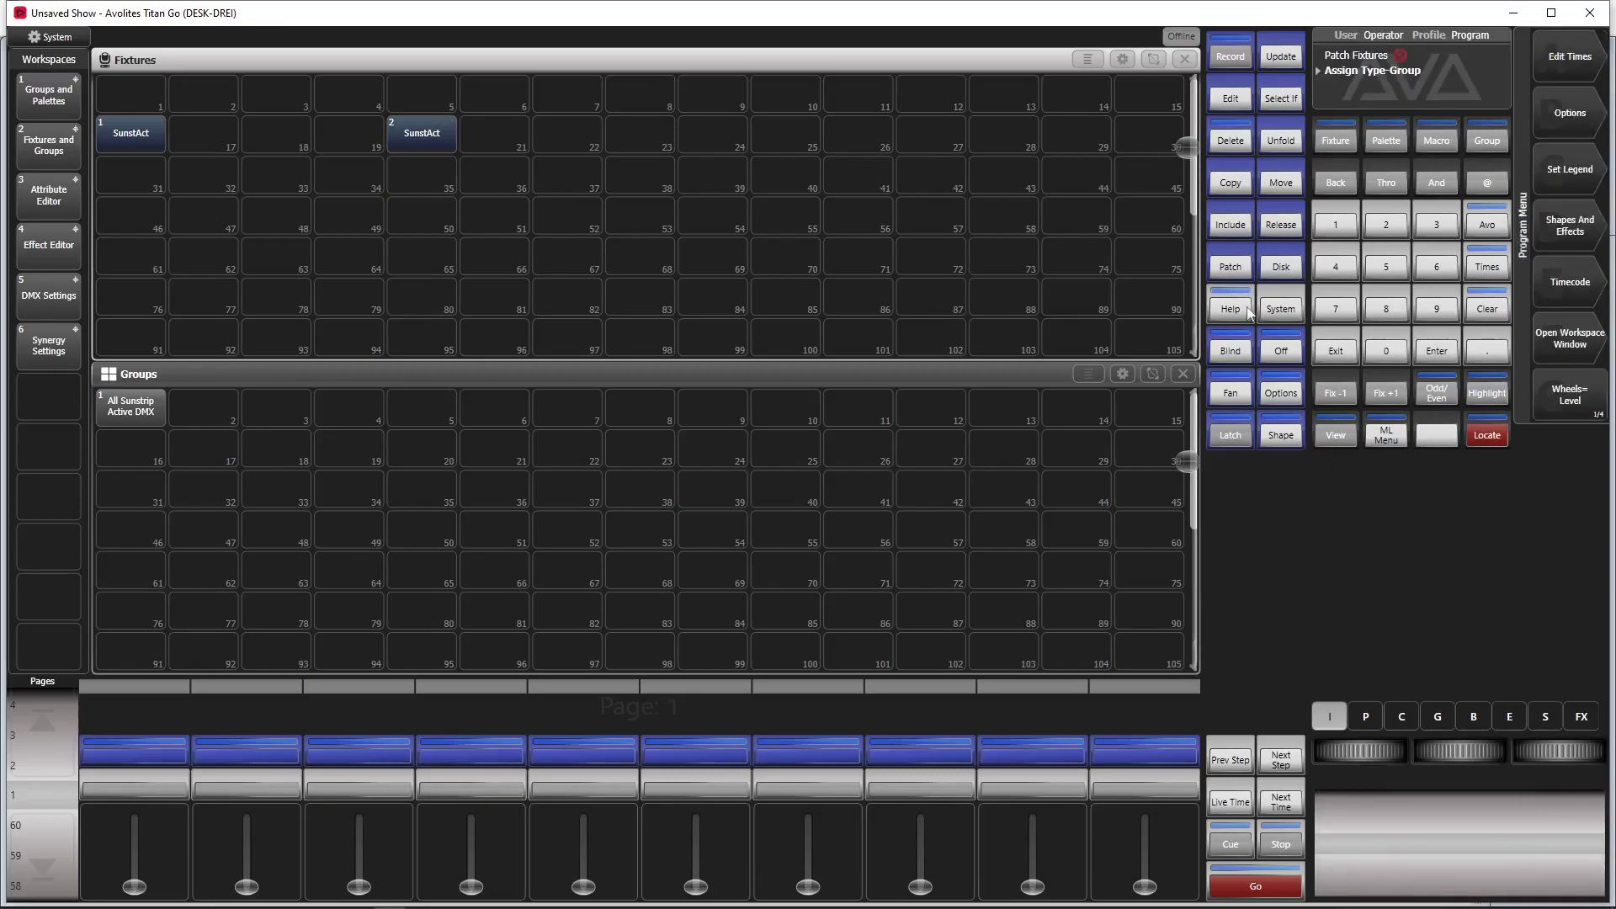
pyautogui.click(1122, 375)
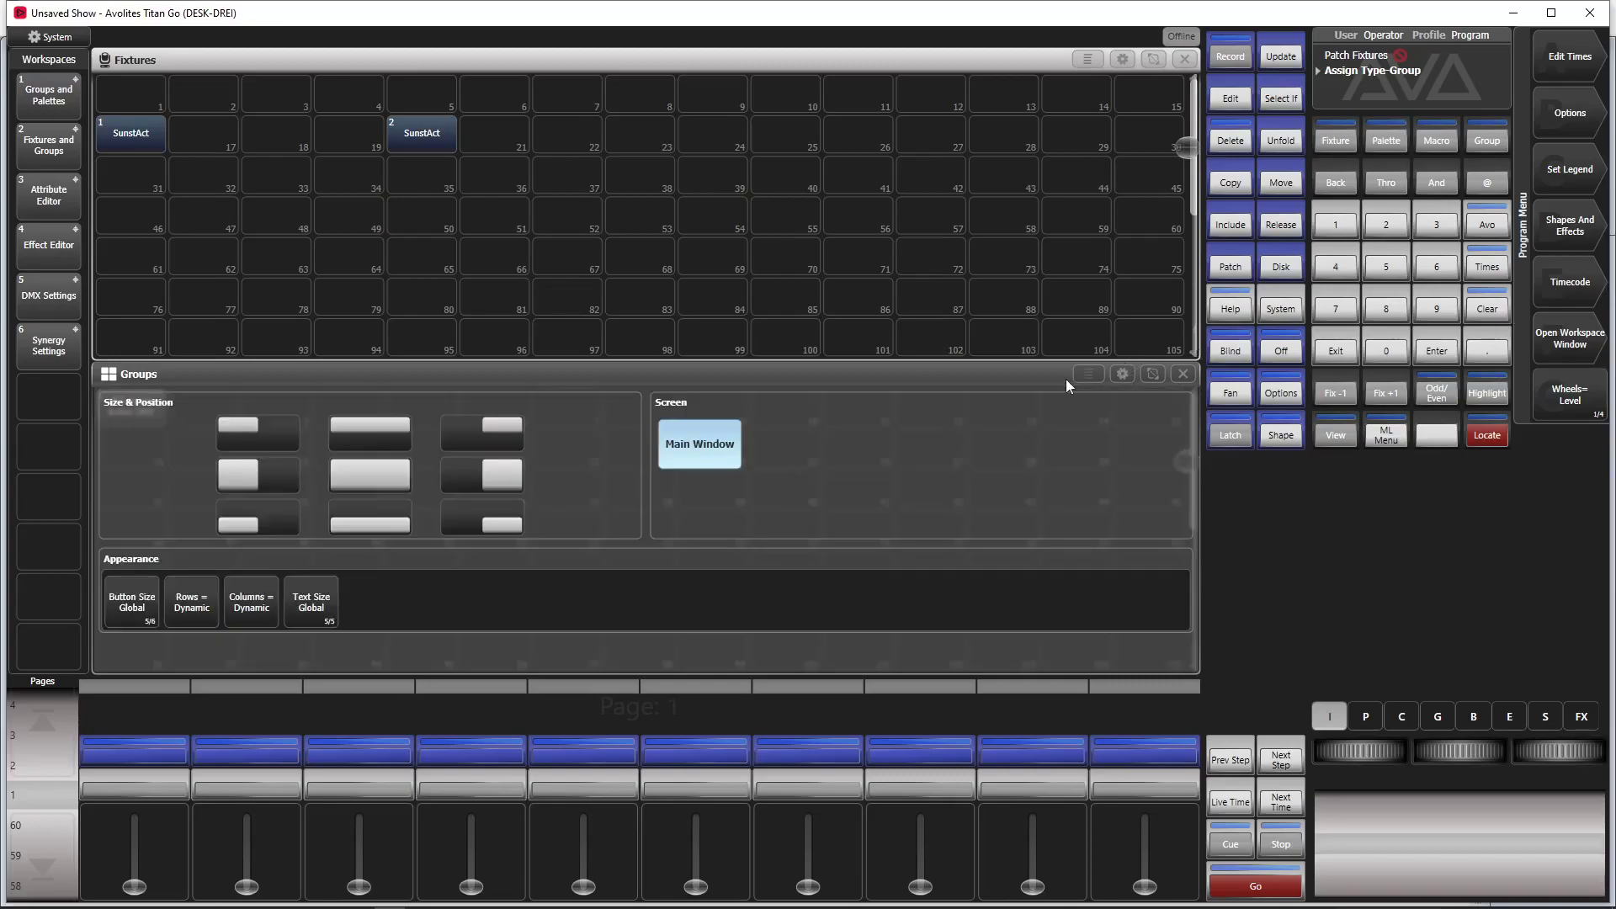
pyautogui.click(264, 528)
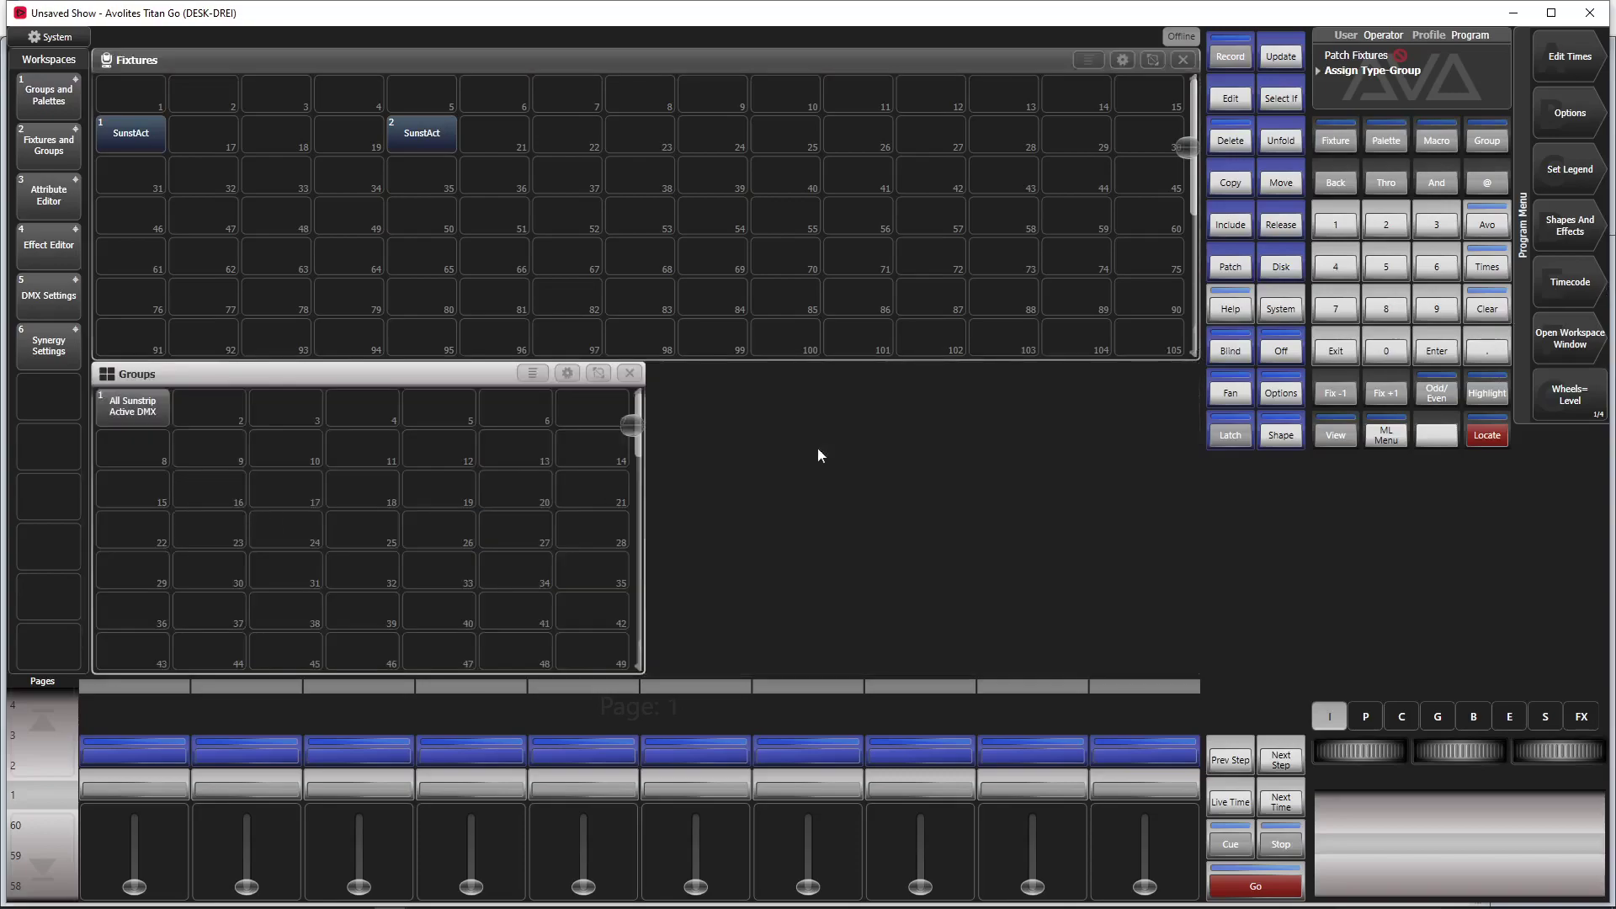
# Step: Add a Capture Visualiser window beside Groups and select both SunstAct fixtures
pyautogui.click(1586, 350)
pyautogui.click(1564, 71)
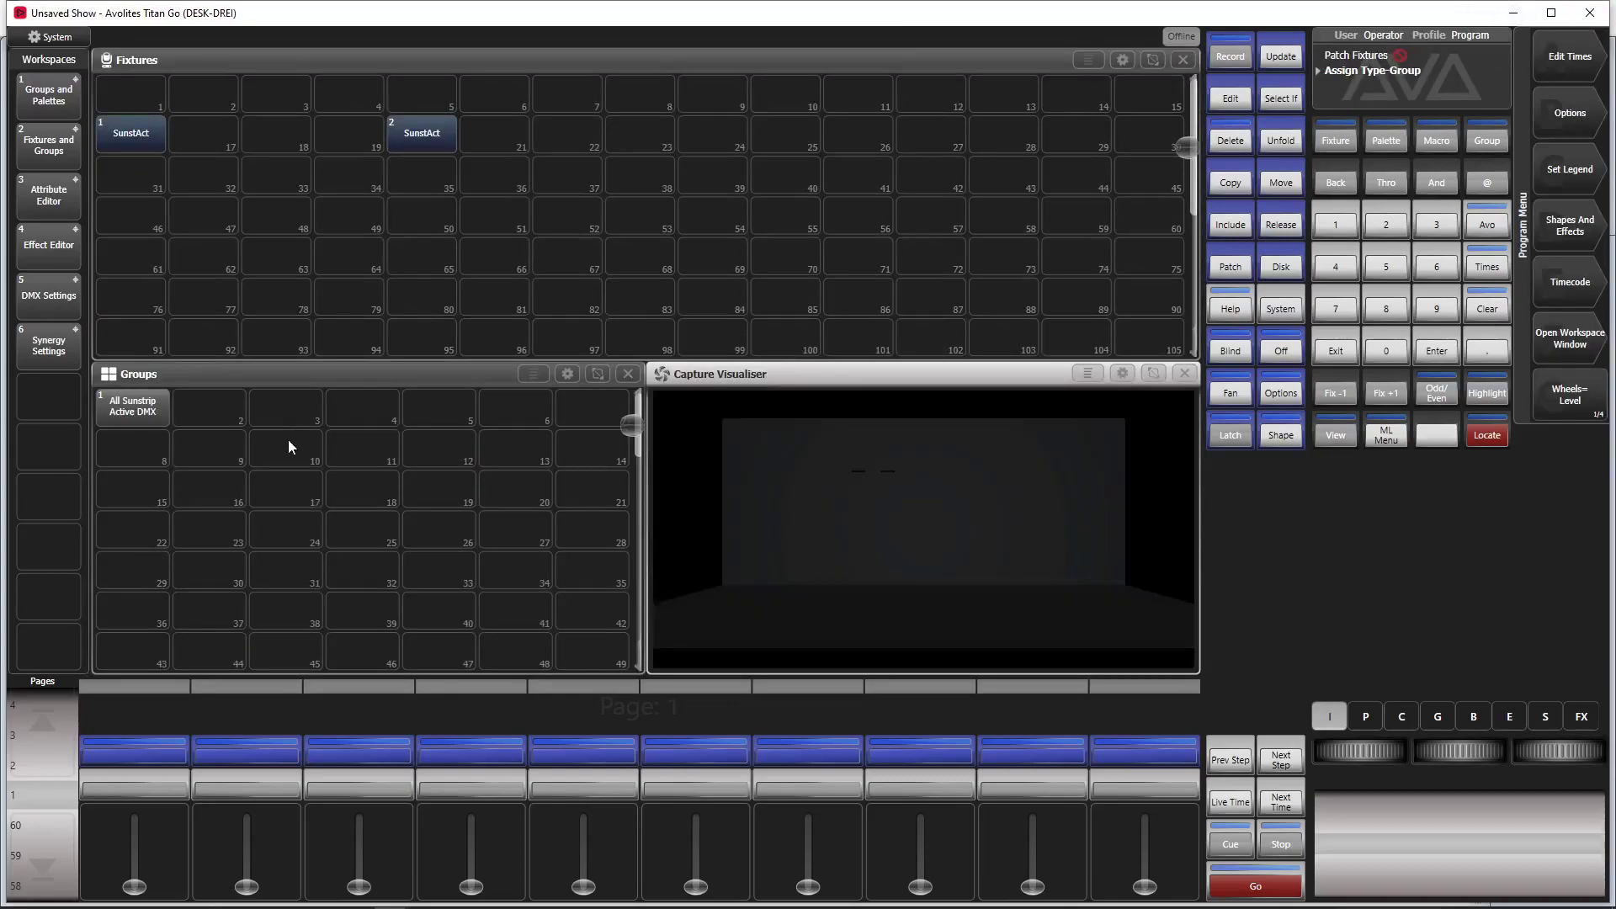
pyautogui.moveTo(112, 124); pyautogui.dragTo(409, 135)
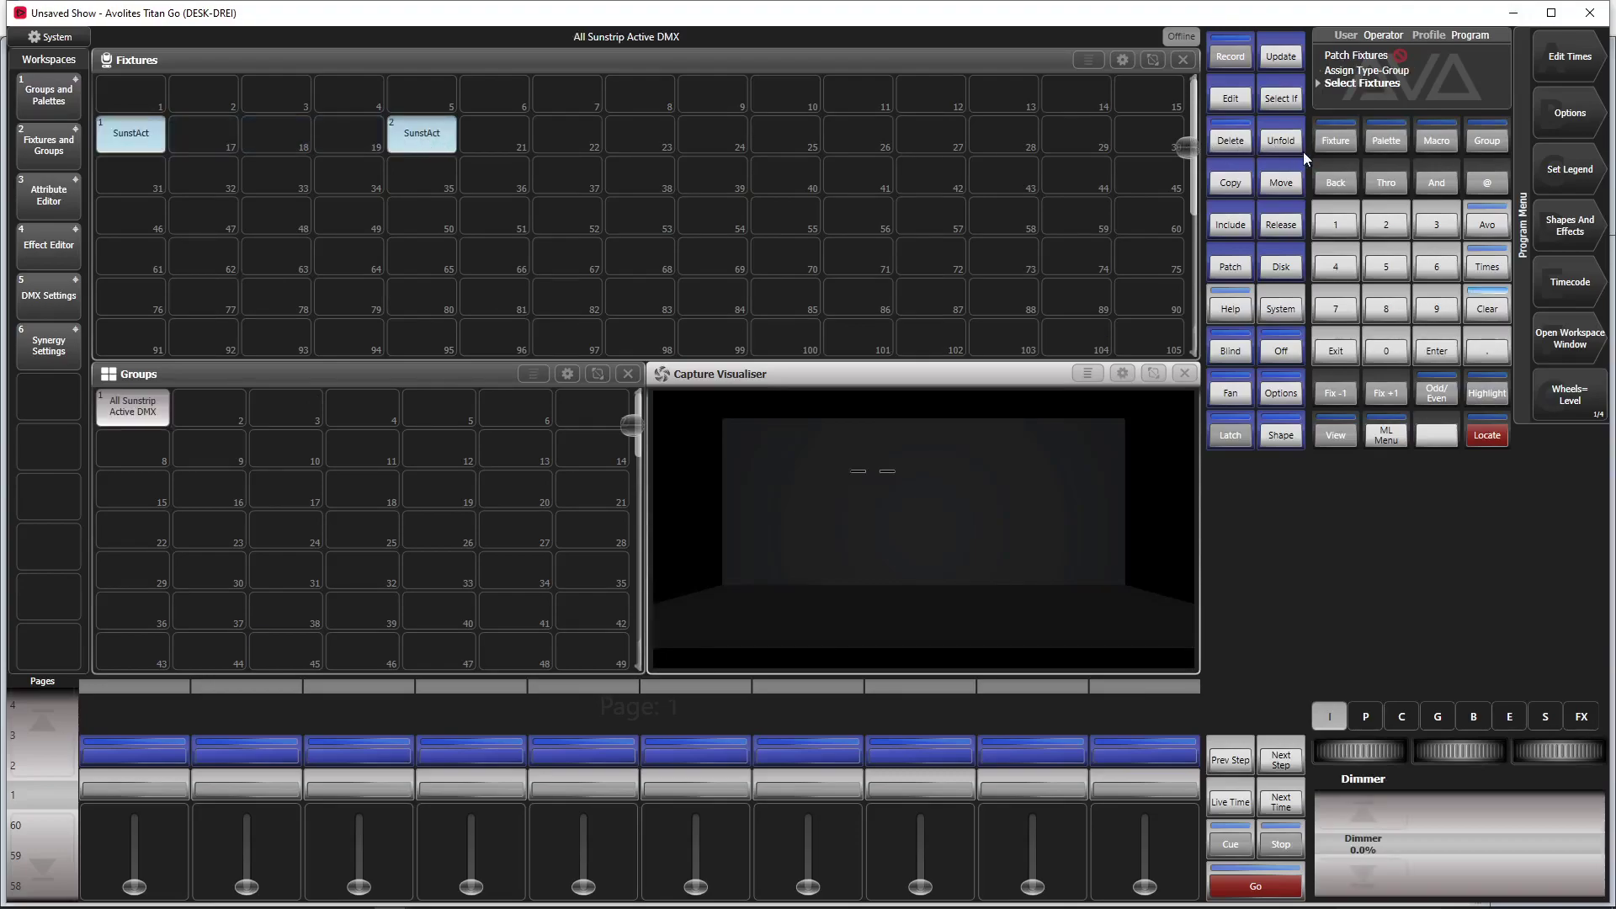
# Step: Record both SunstAct fixtures at 100% dimmer as Cue 1 on playback 1, clear, and test fader 1
pyautogui.click(1350, 816)
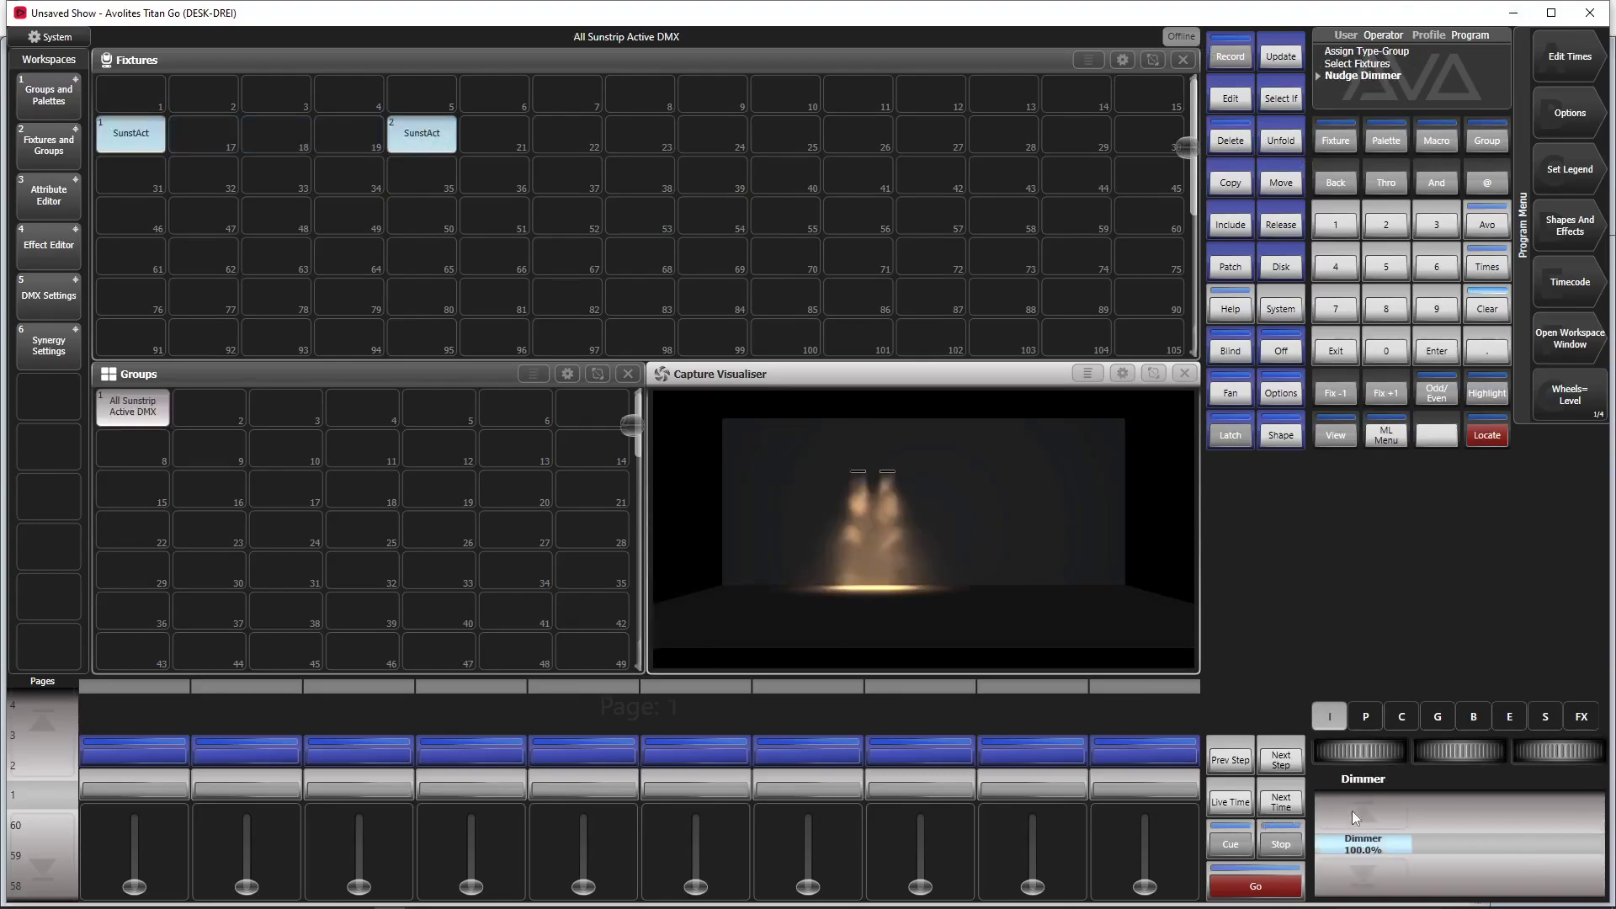
pyautogui.click(1232, 59)
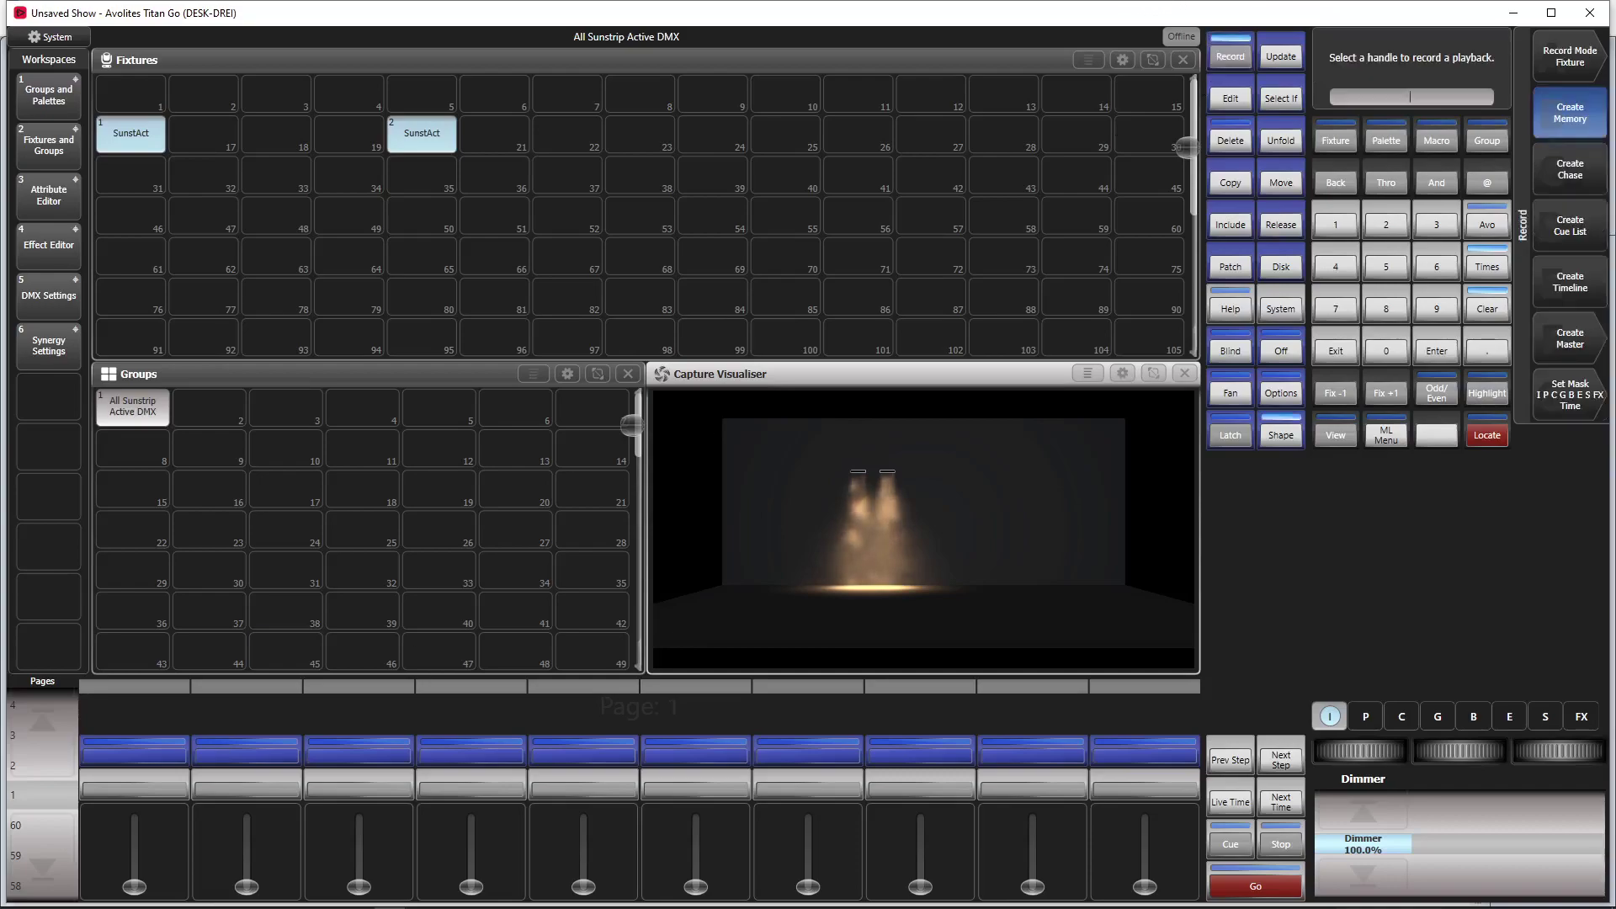
pyautogui.click(131, 753)
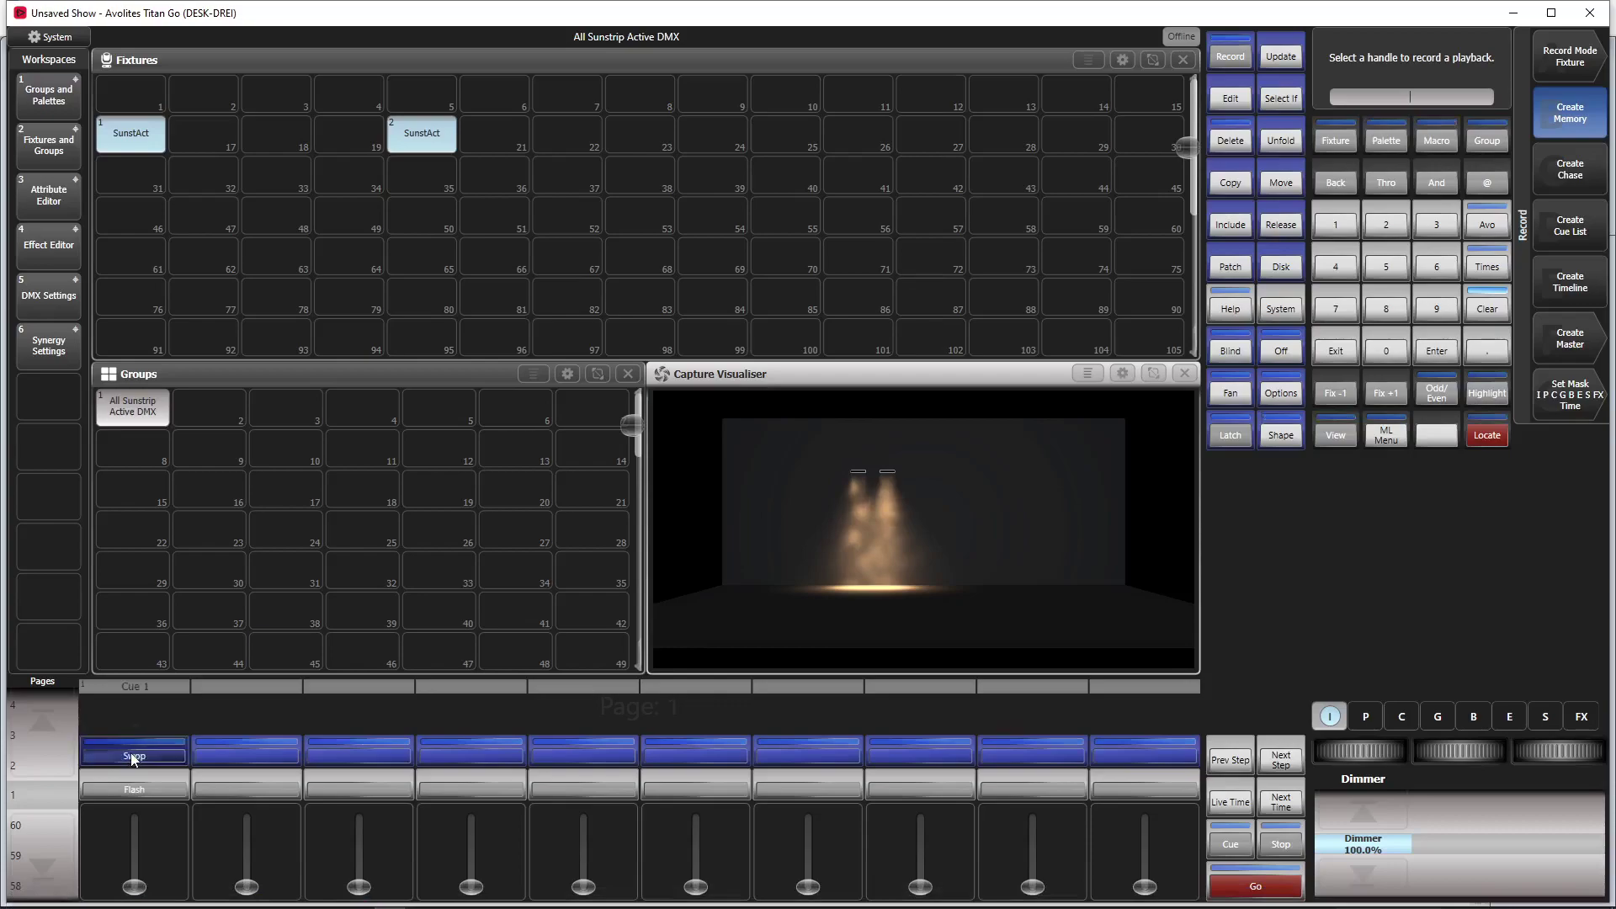
pyautogui.click(1484, 308)
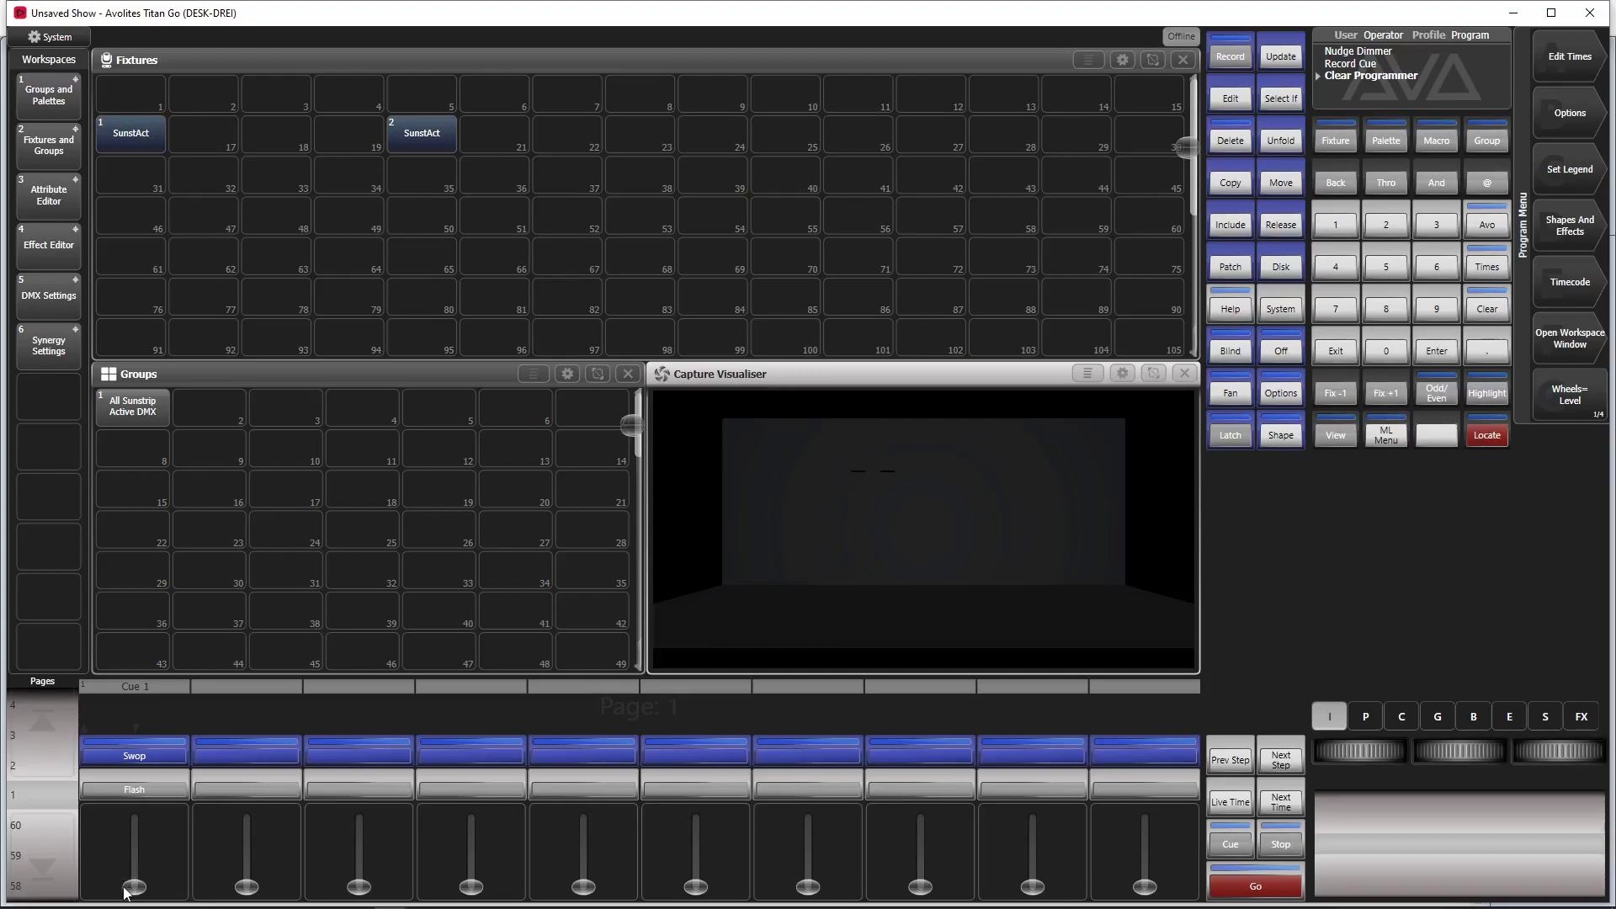
pyautogui.moveTo(132, 879)
pyautogui.mouseDown()
pyautogui.moveTo(138, 780)
pyautogui.moveTo(135, 885)
pyautogui.moveTo(134, 867)
pyautogui.mouseUp()
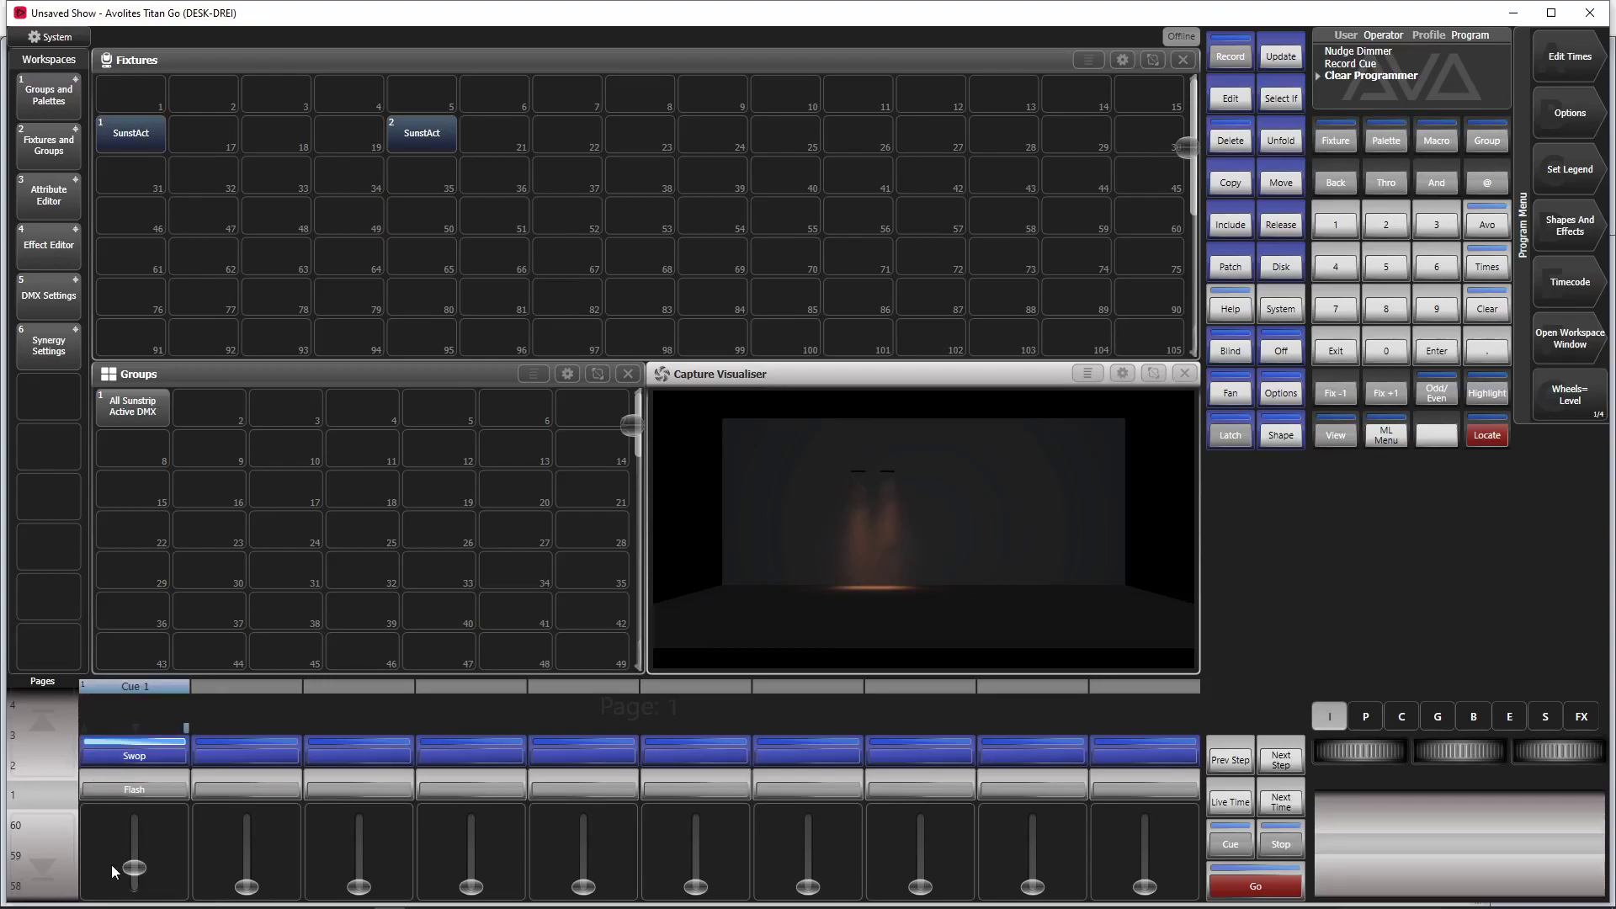
pyautogui.moveTo(126, 877); pyautogui.dragTo(122, 901)
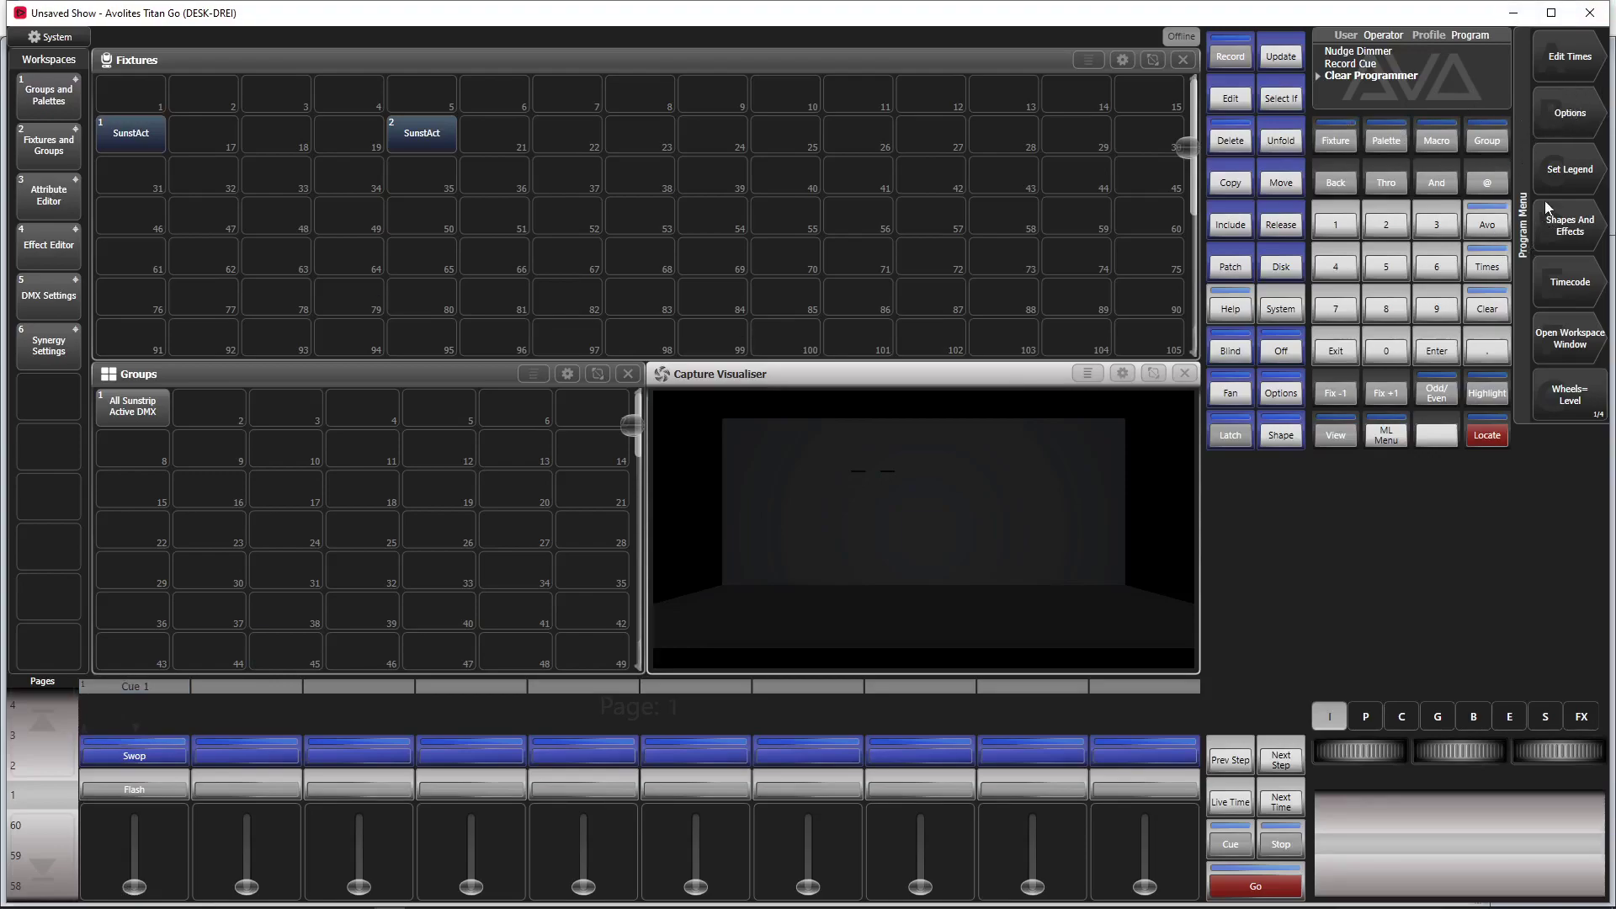
# Step: Change Cue 1's fixture overlap from 100 to 0 in its cue times
pyautogui.click(1569, 50)
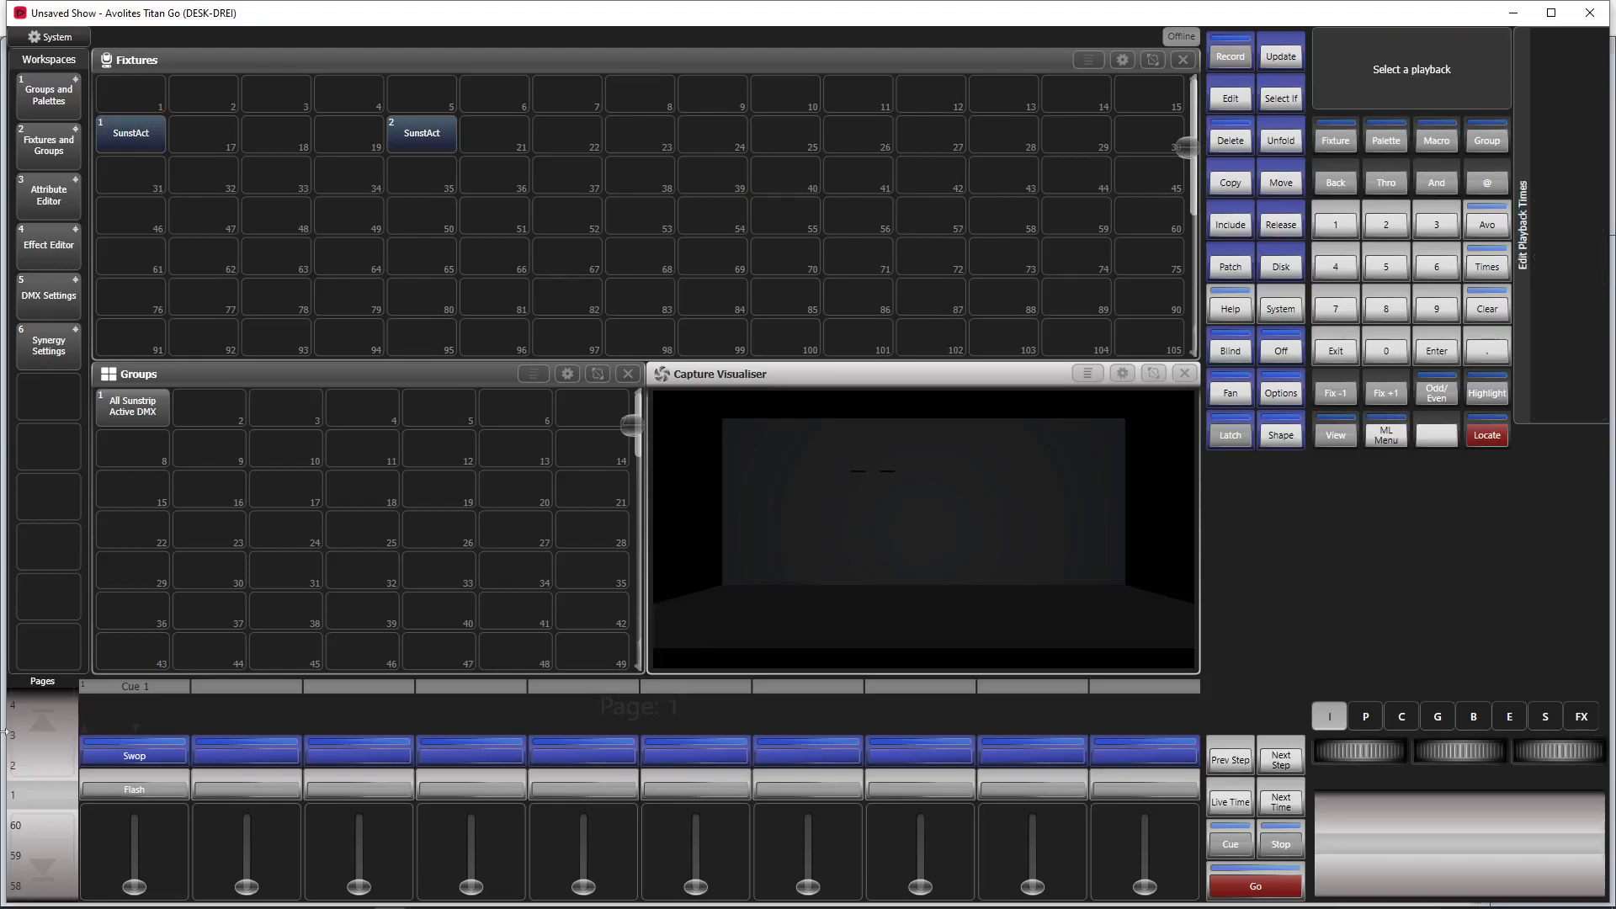
pyautogui.click(135, 758)
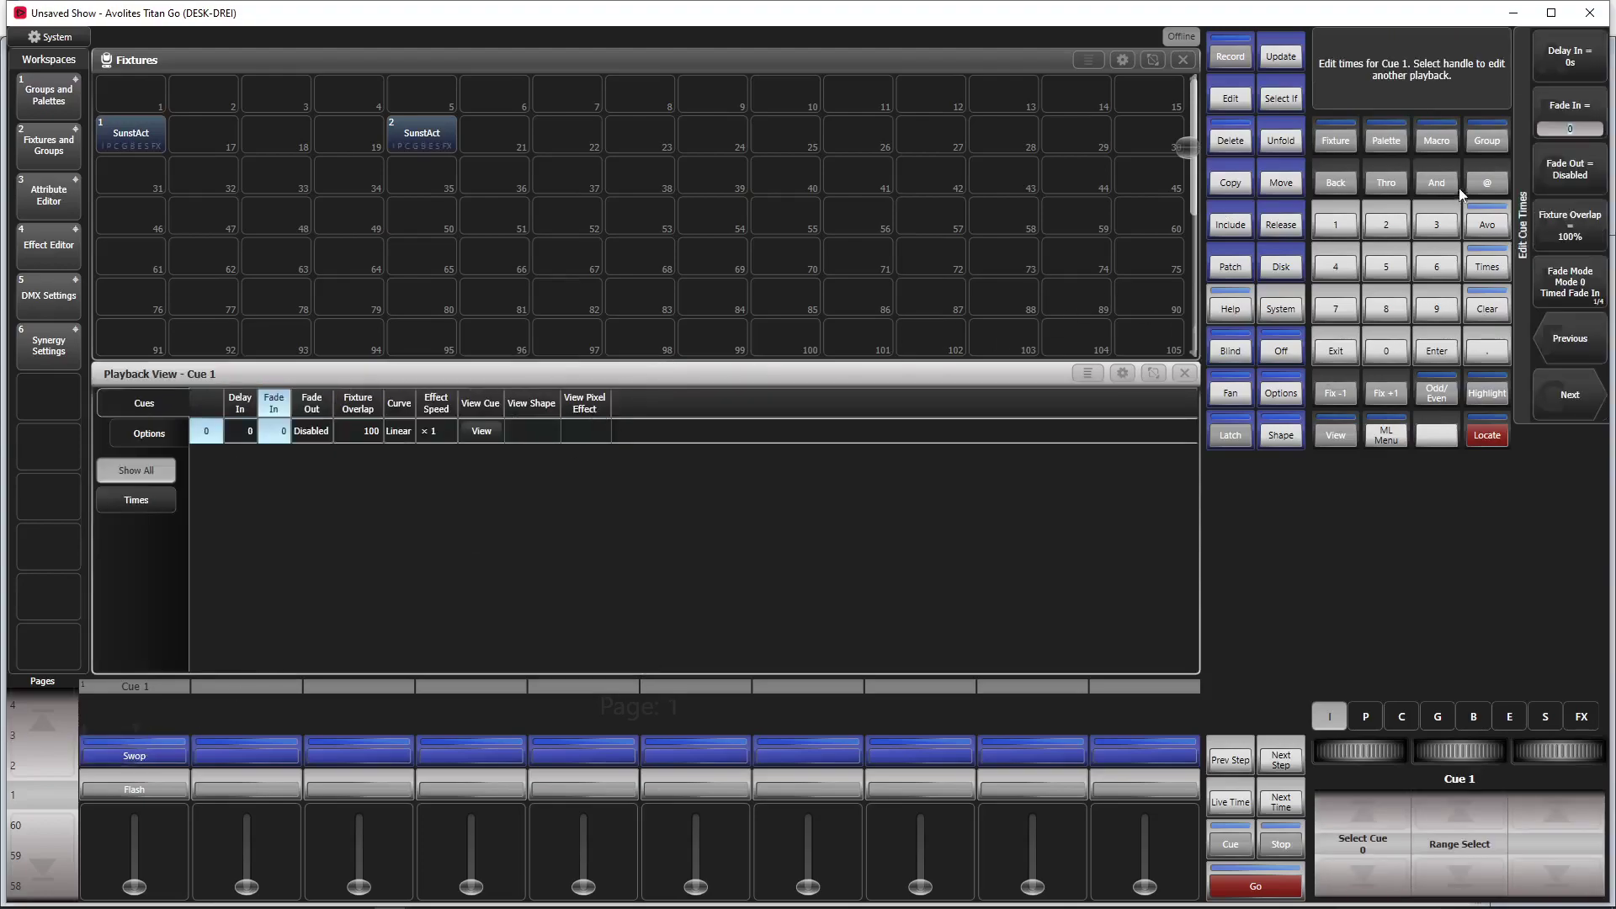
pyautogui.click(1584, 224)
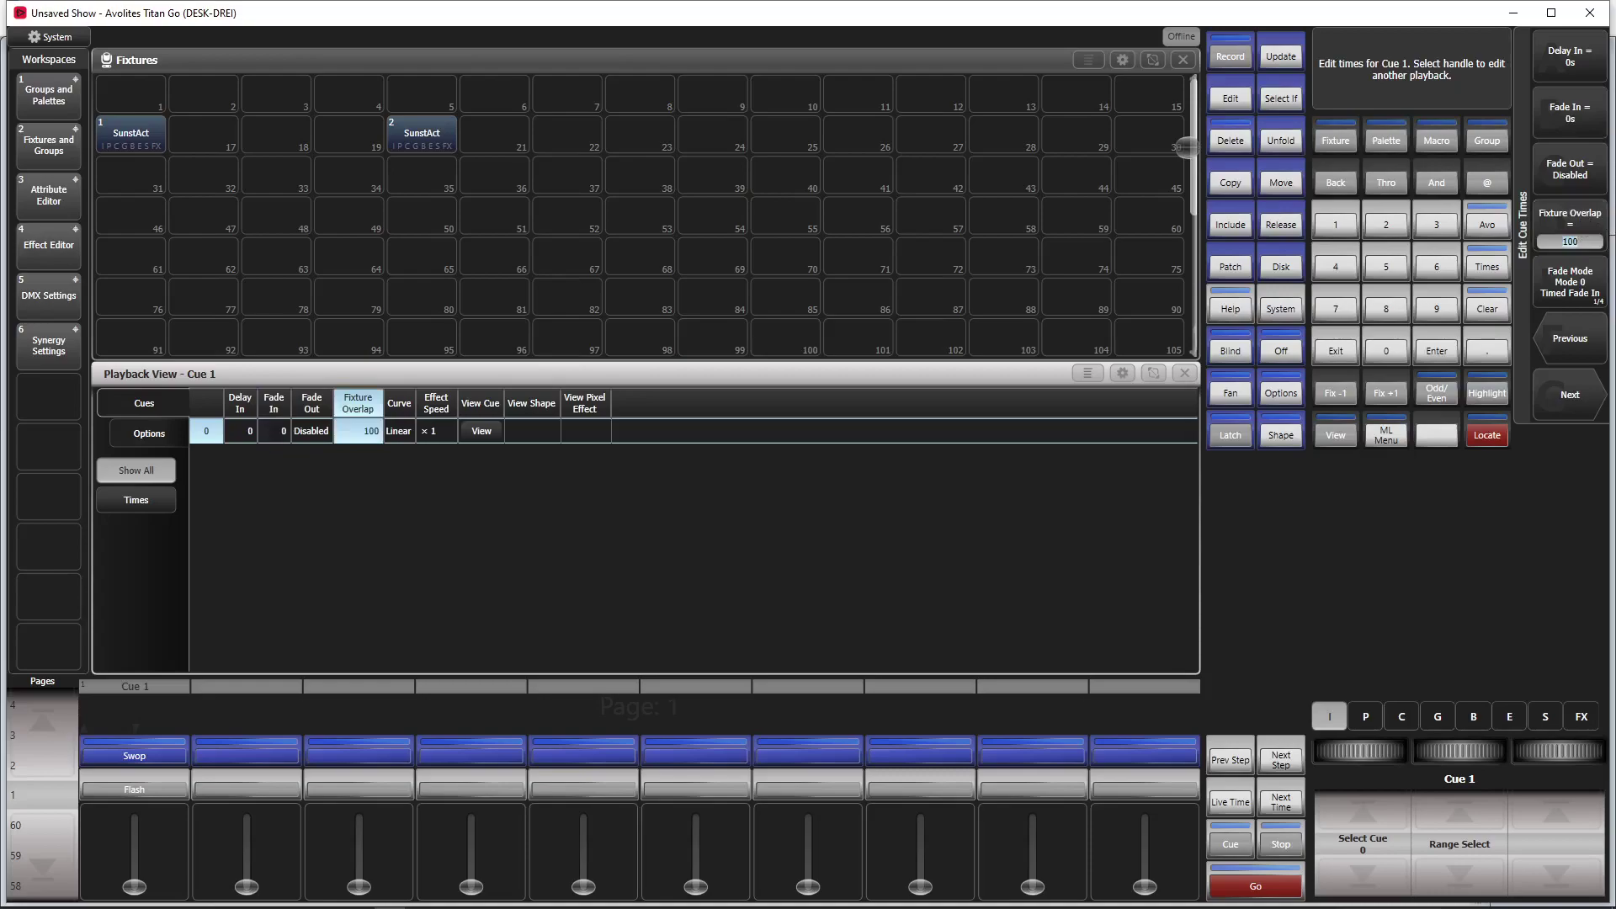
pyautogui.write('0')
pyautogui.press('Return')
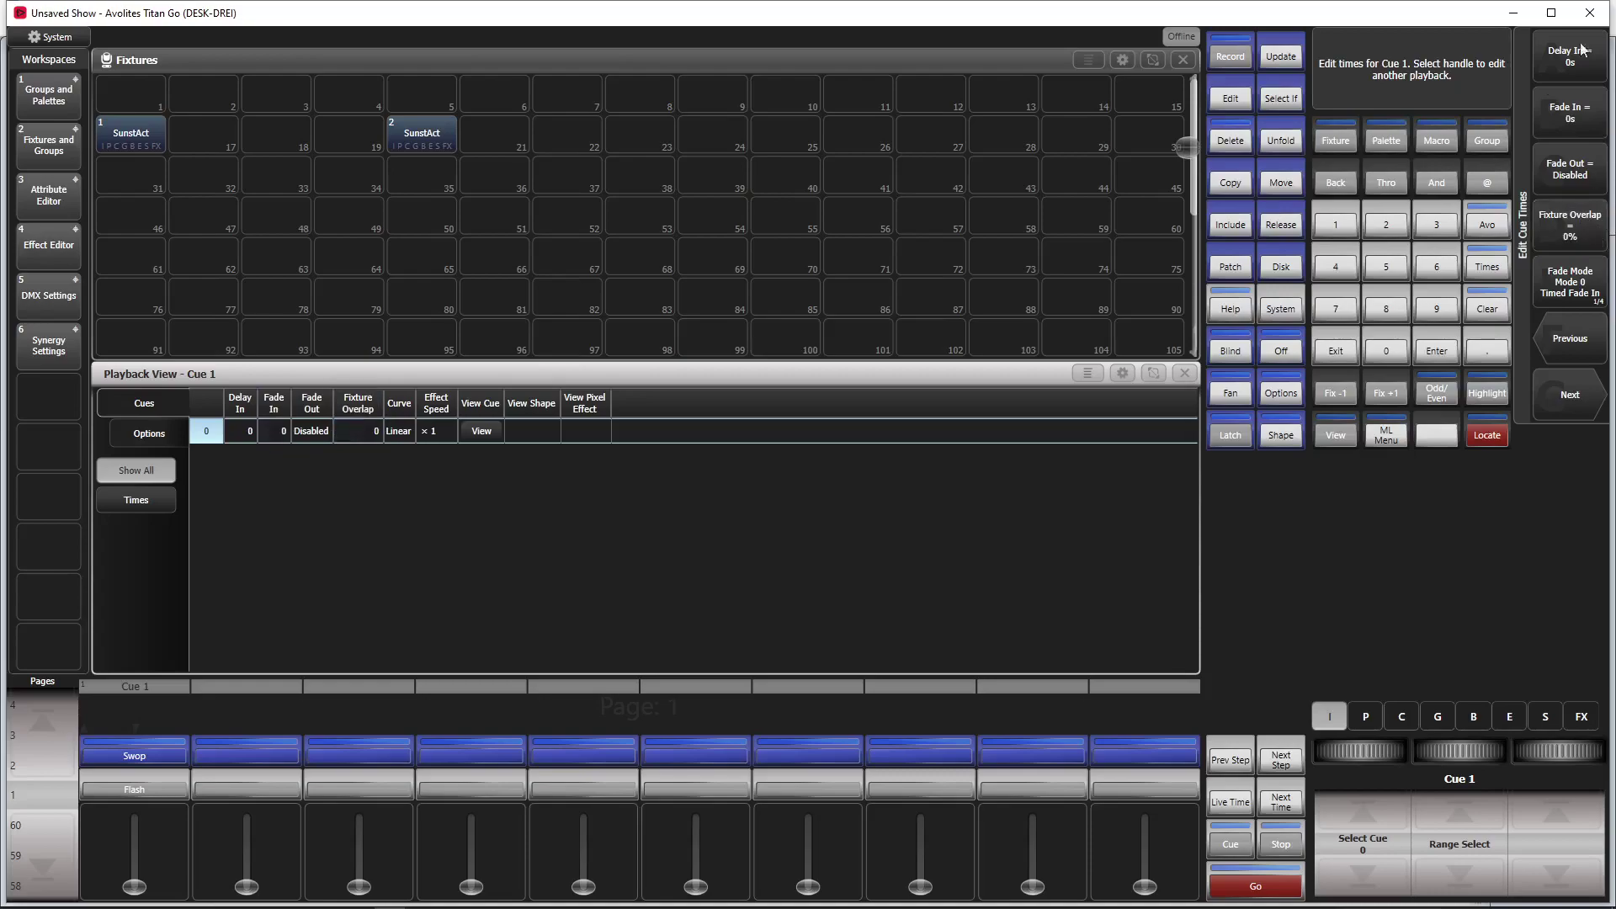
# Step: Close the Playback View, preview Cue 1, and set its Fade Mode to Mode 1 timed fade in and out
pyautogui.click(1182, 373)
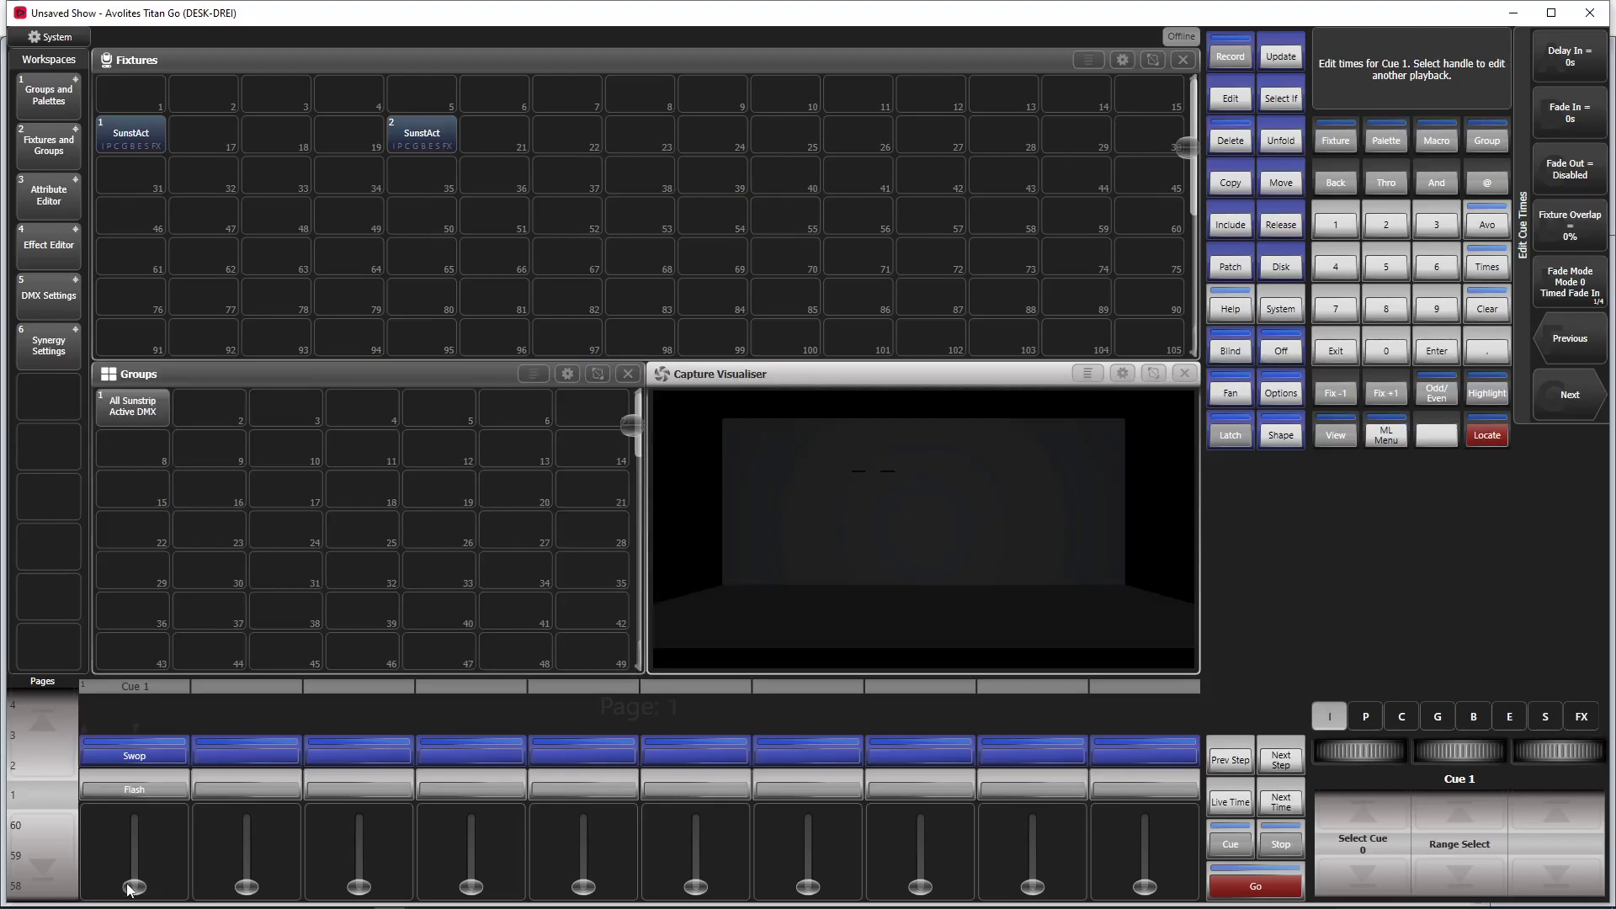
pyautogui.moveTo(134, 886)
pyautogui.mouseDown()
pyautogui.moveTo(158, 810)
pyautogui.moveTo(169, 883)
pyautogui.mouseUp()
pyautogui.click(1552, 286)
pyautogui.moveTo(60, 897)
pyautogui.moveTo(134, 886)
pyautogui.mouseDown()
pyautogui.moveTo(130, 782)
pyautogui.moveTo(130, 892)
pyautogui.mouseUp()
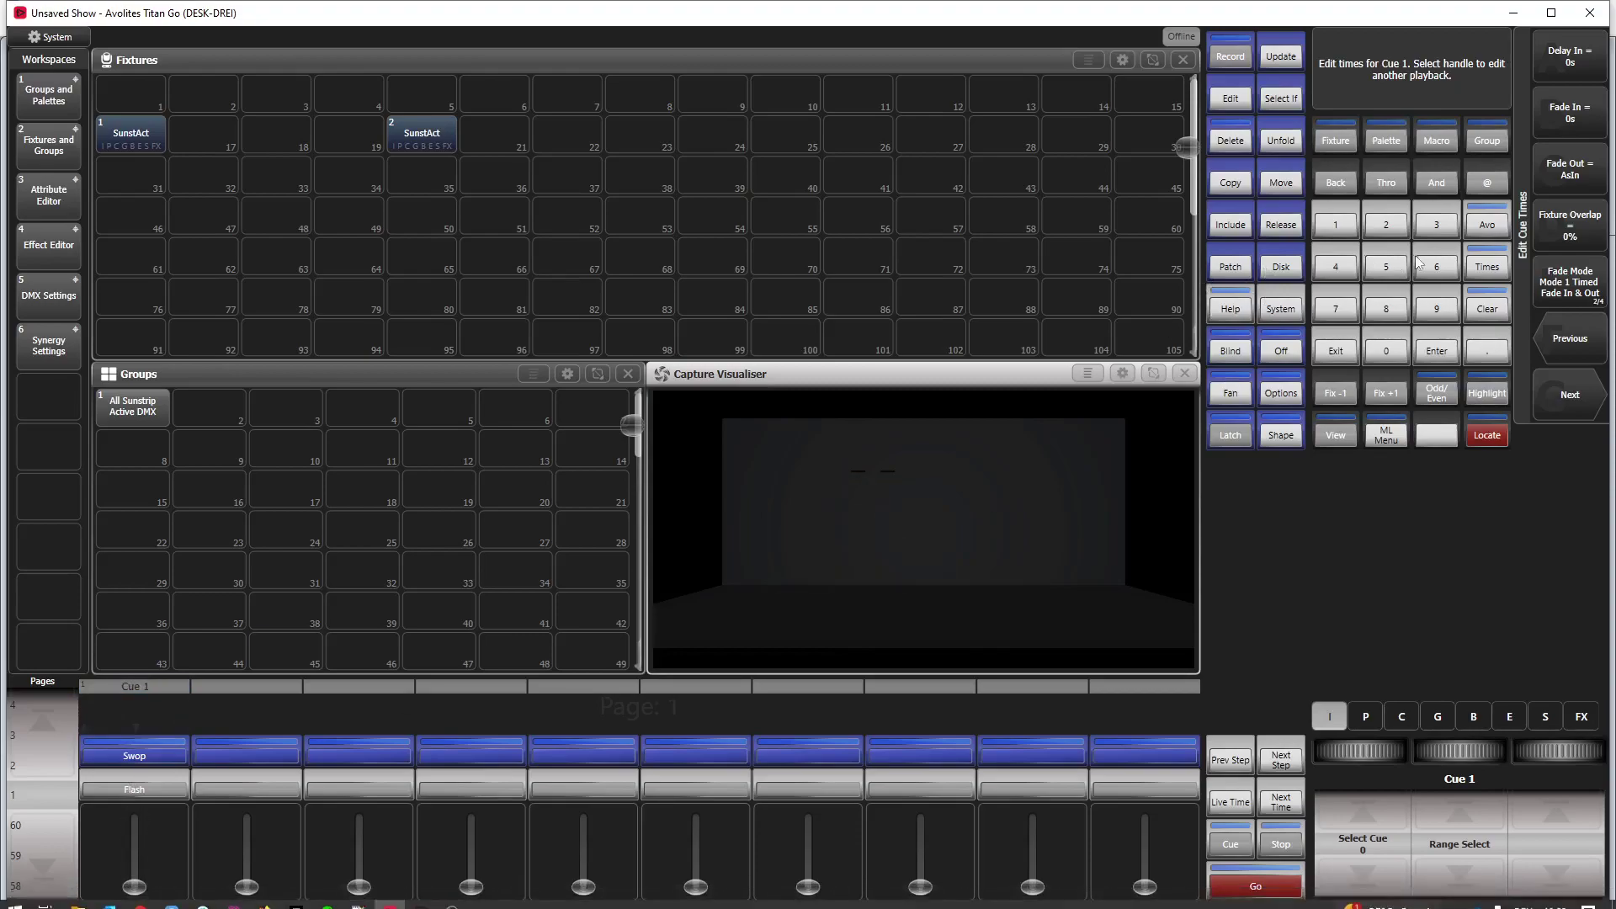
# Step: Select every cell of both SunstAct fixtures and set their dimmer to 100%
pyautogui.click(1336, 354)
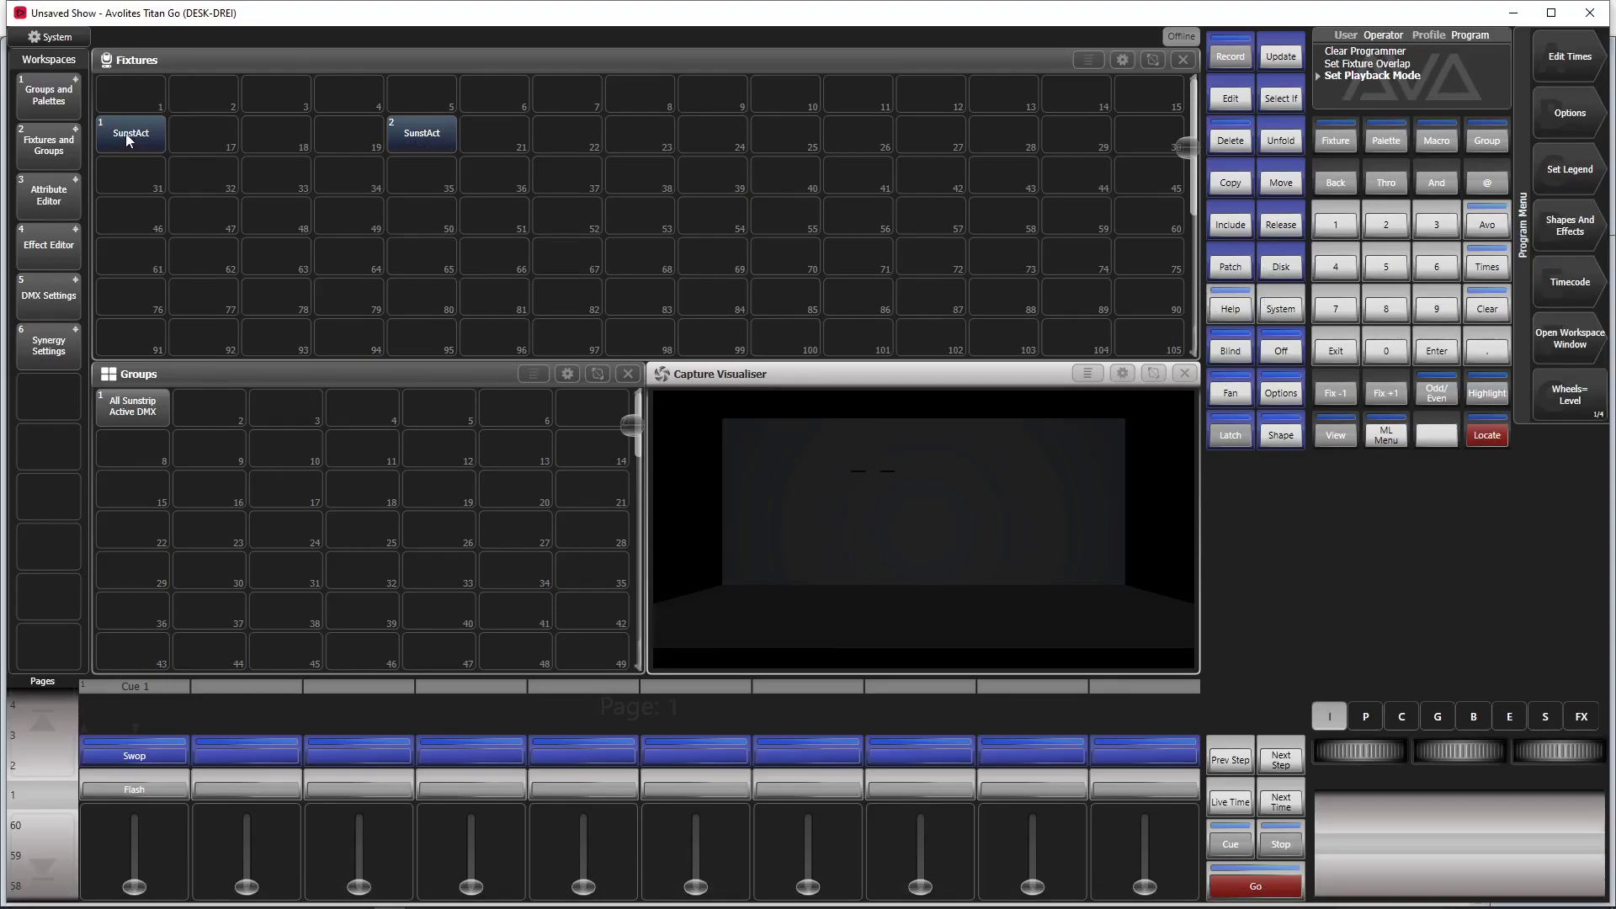
pyautogui.moveTo(125, 133); pyautogui.dragTo(462, 123)
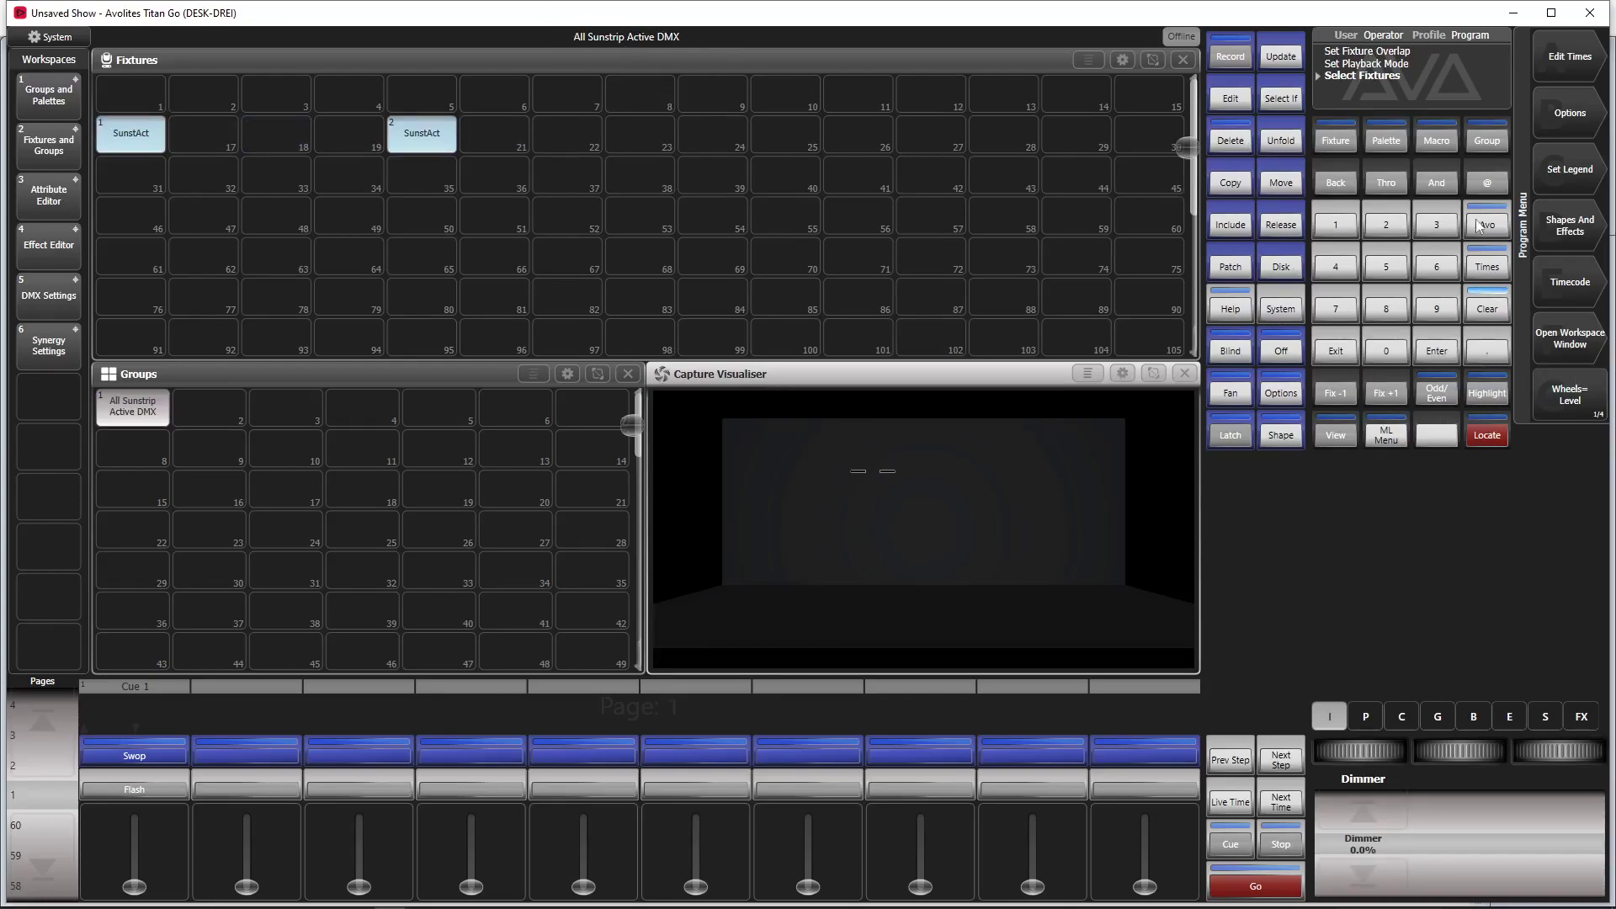
pyautogui.click(1481, 348)
pyautogui.click(1445, 363)
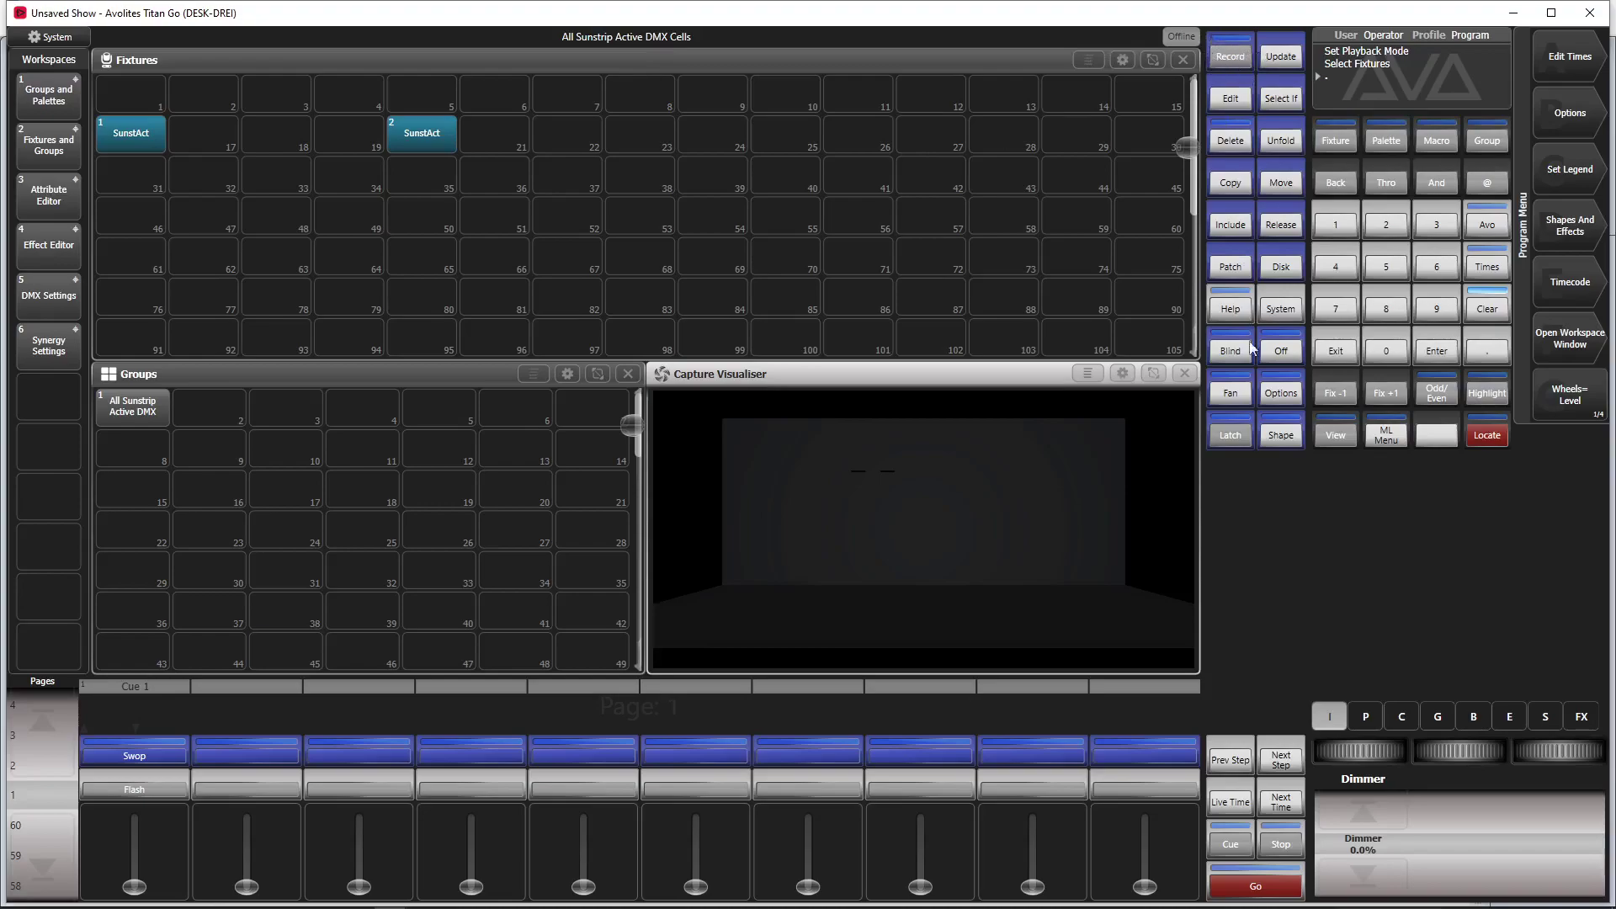
pyautogui.click(1340, 810)
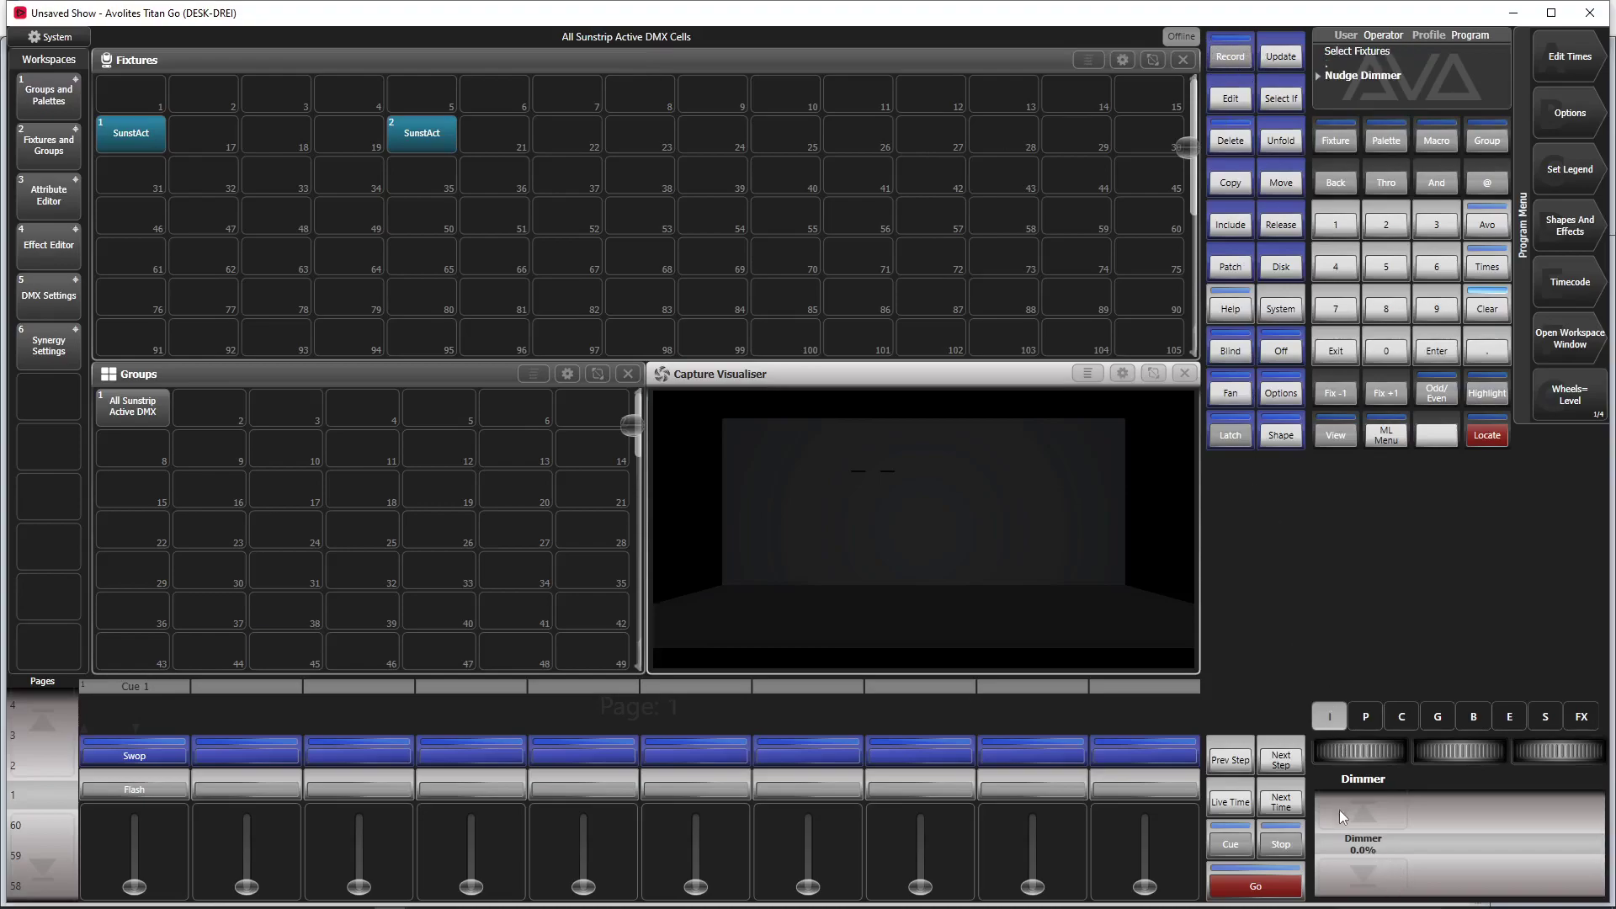
# Step: Record the cells as Cue 2 on playback 2, clear the programmer, and test fader 2
pyautogui.click(1230, 57)
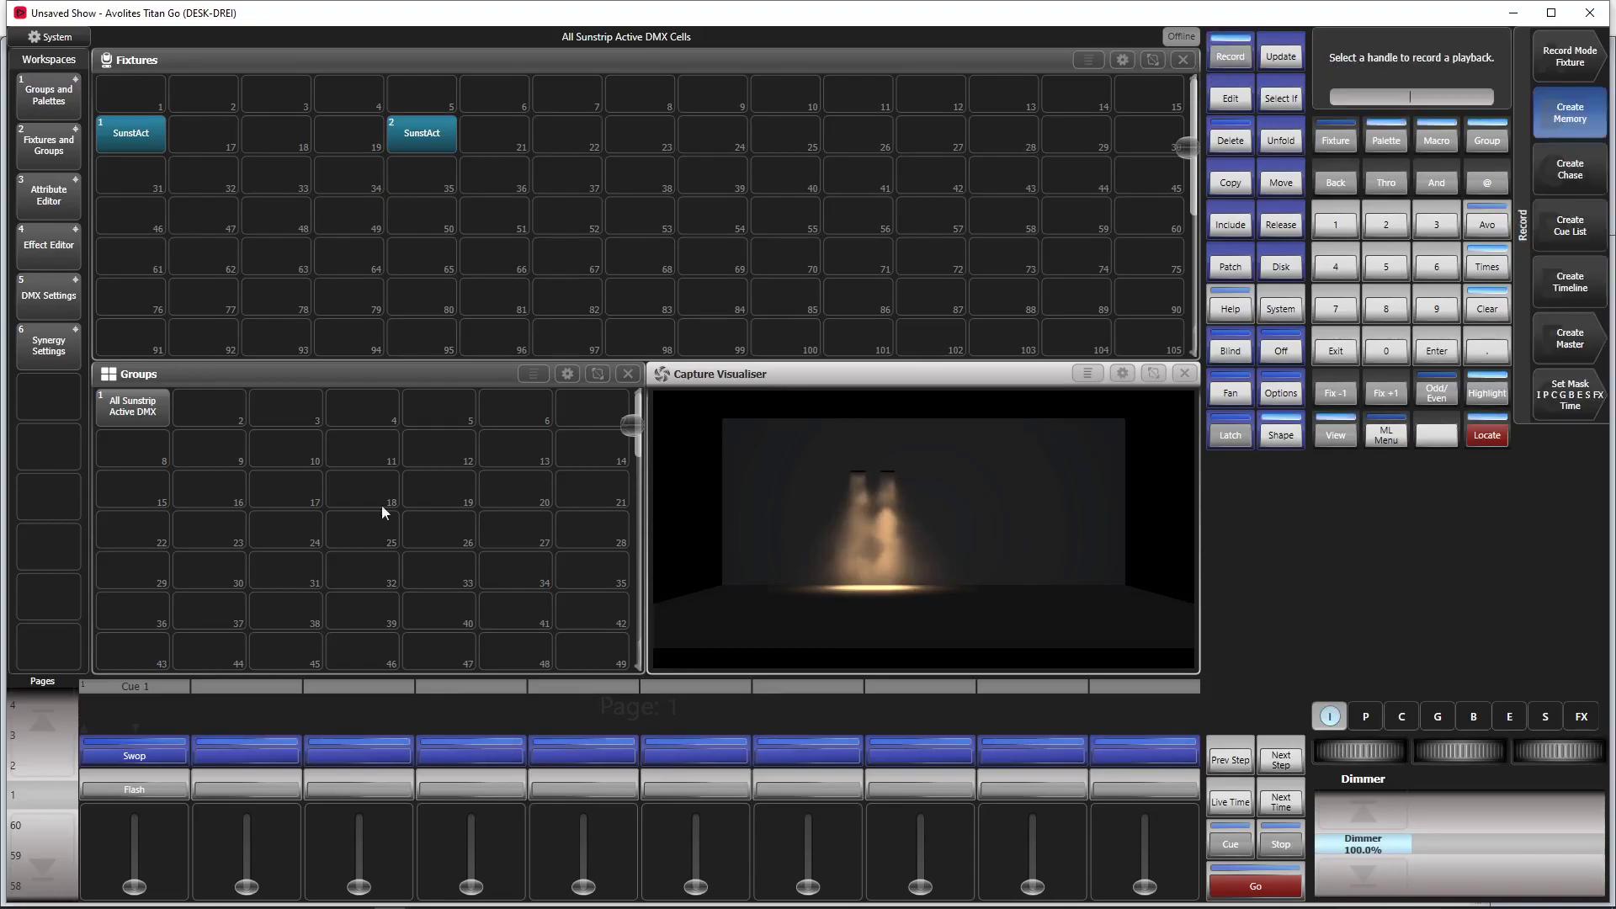
pyautogui.click(212, 756)
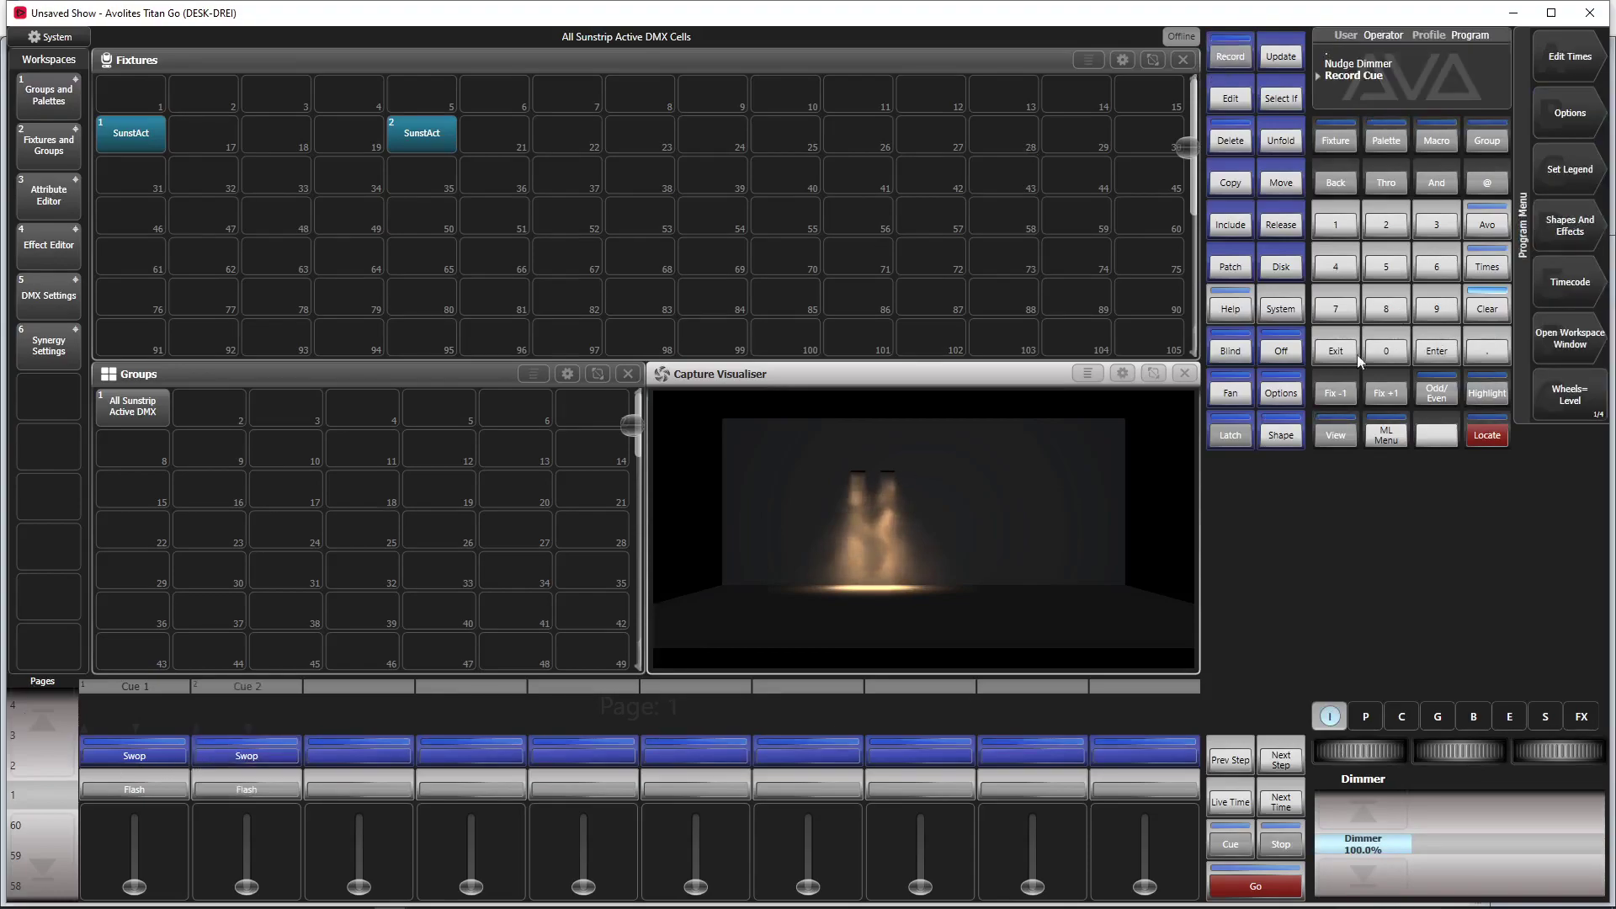
pyautogui.click(1489, 312)
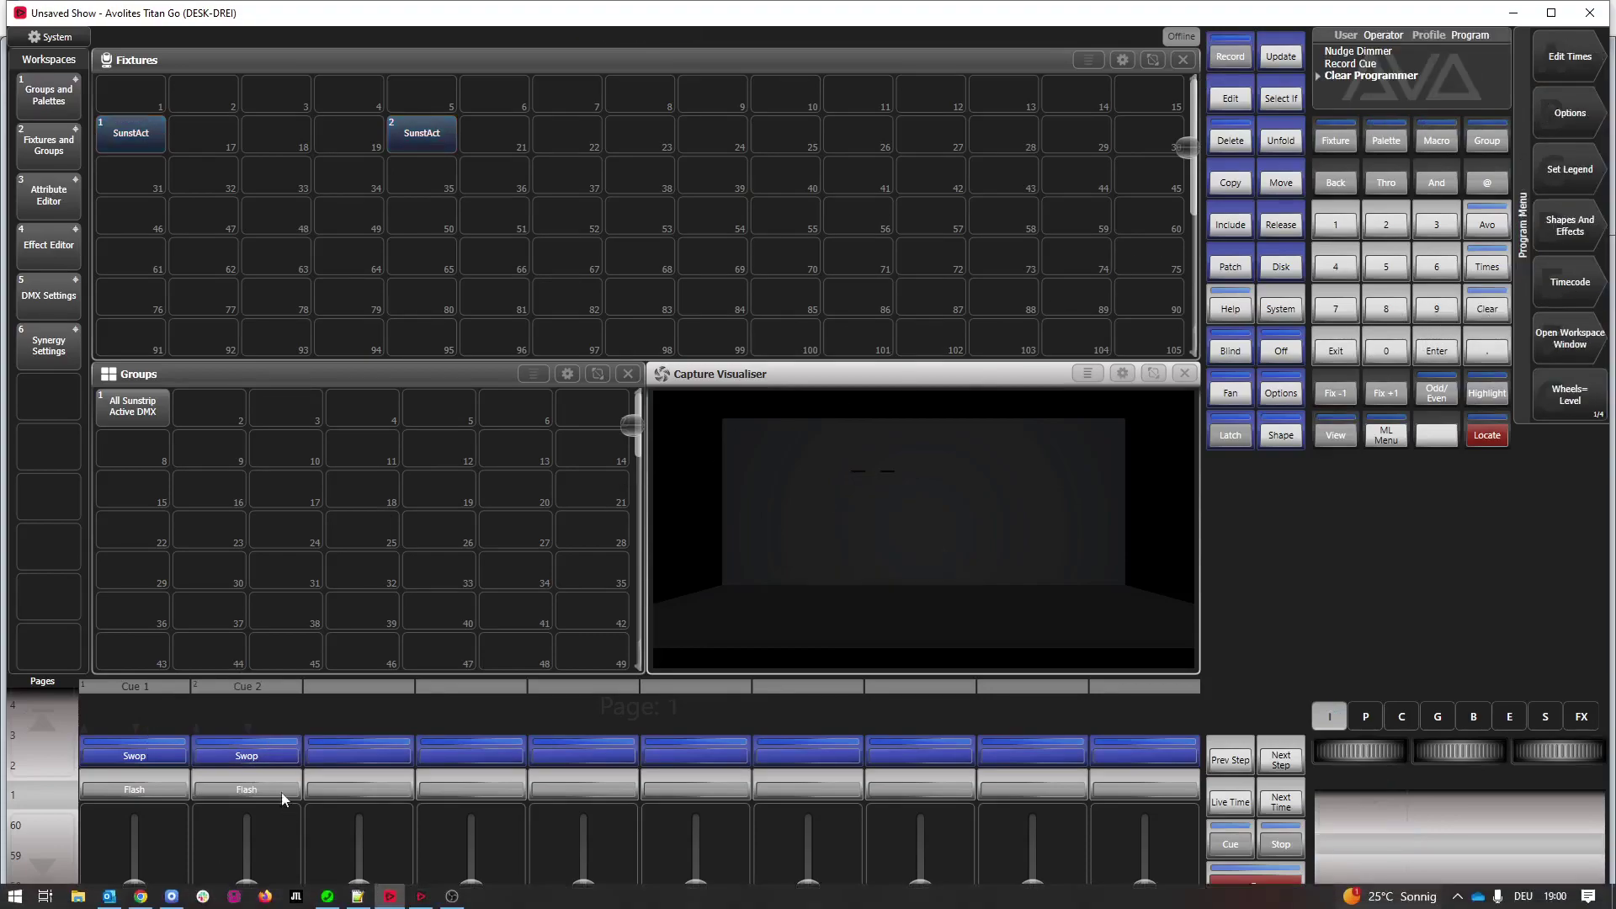
pyautogui.moveTo(241, 886)
pyautogui.mouseDown()
pyautogui.moveTo(239, 811)
pyautogui.moveTo(244, 888)
pyautogui.mouseUp()
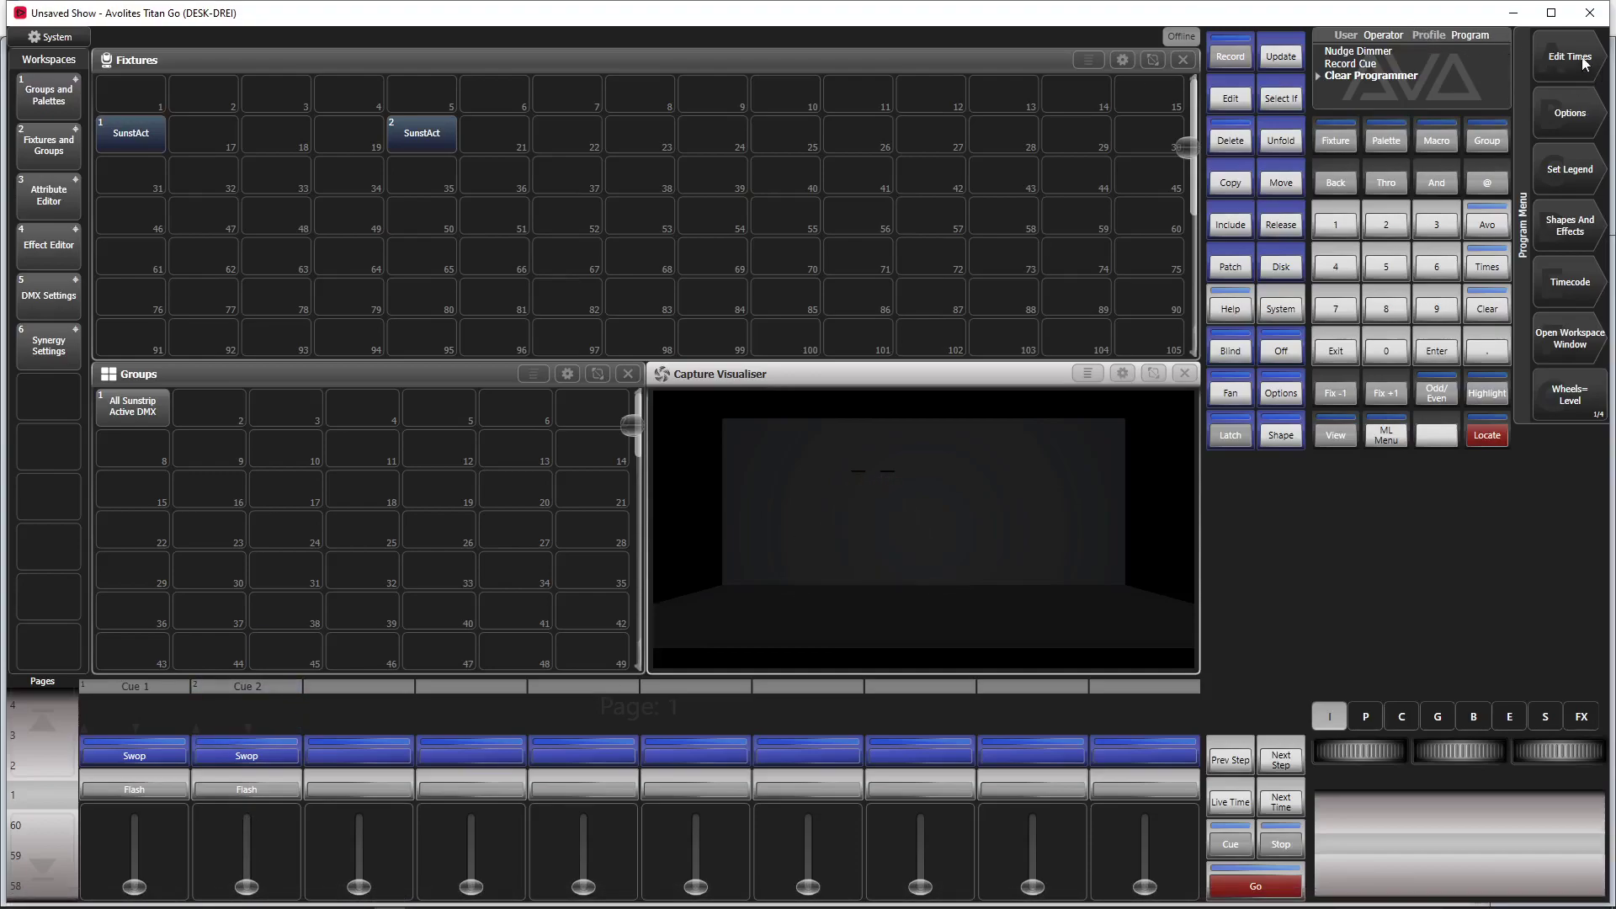
# Step: Give Cue 2 on playback 2 fixture overlap 0 and Fade Mode 1, then raise fader 2 to preview
pyautogui.click(1553, 58)
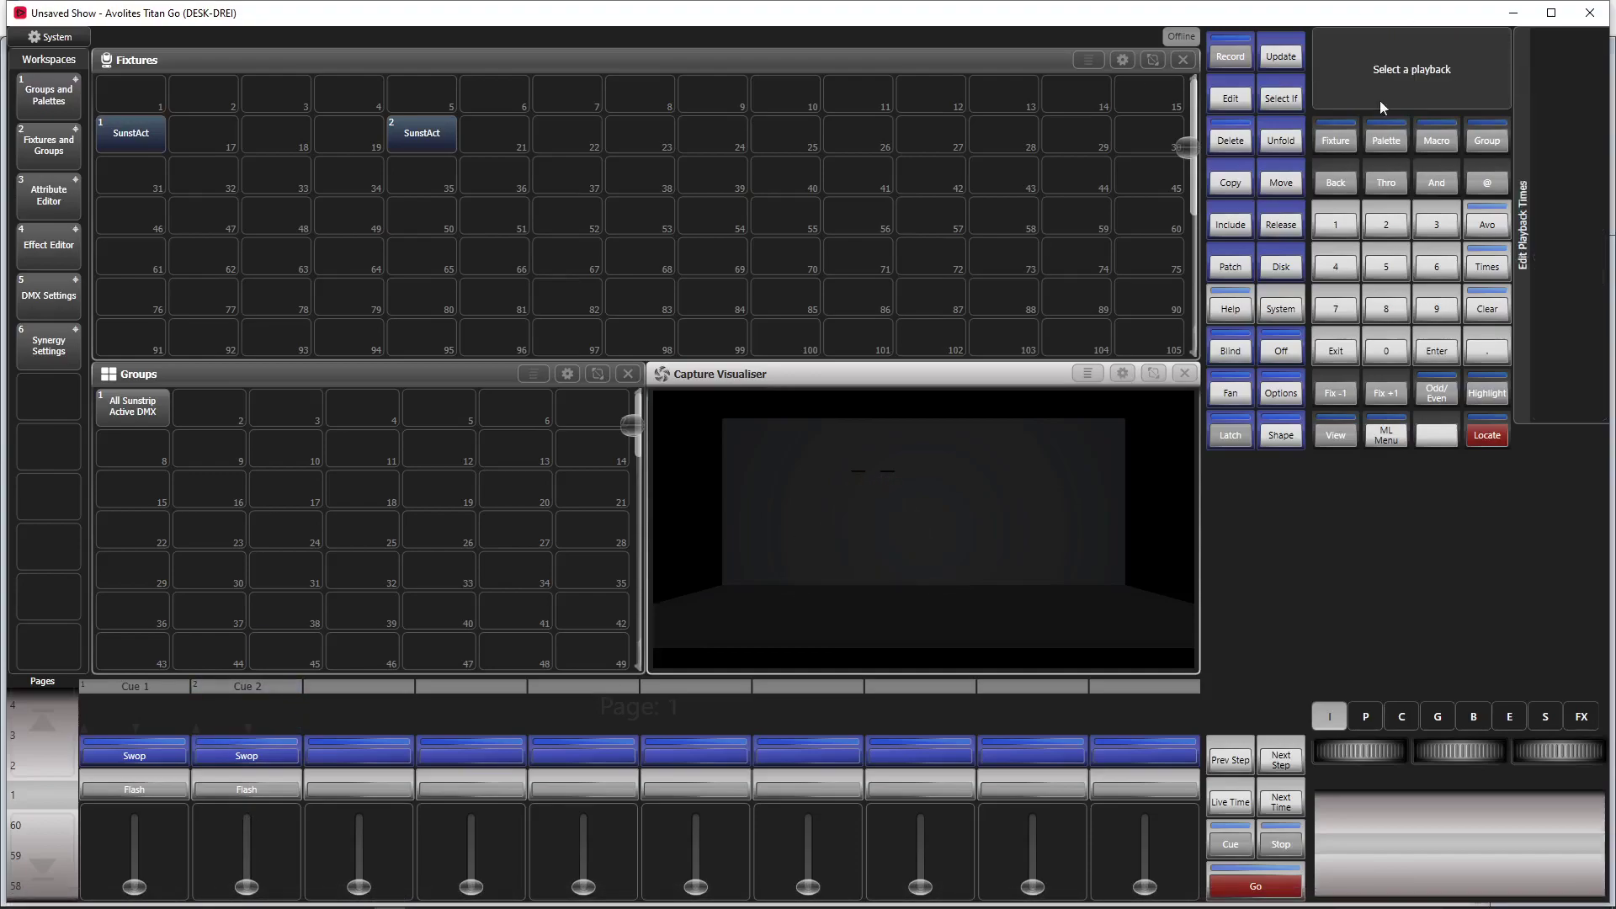
pyautogui.click(221, 743)
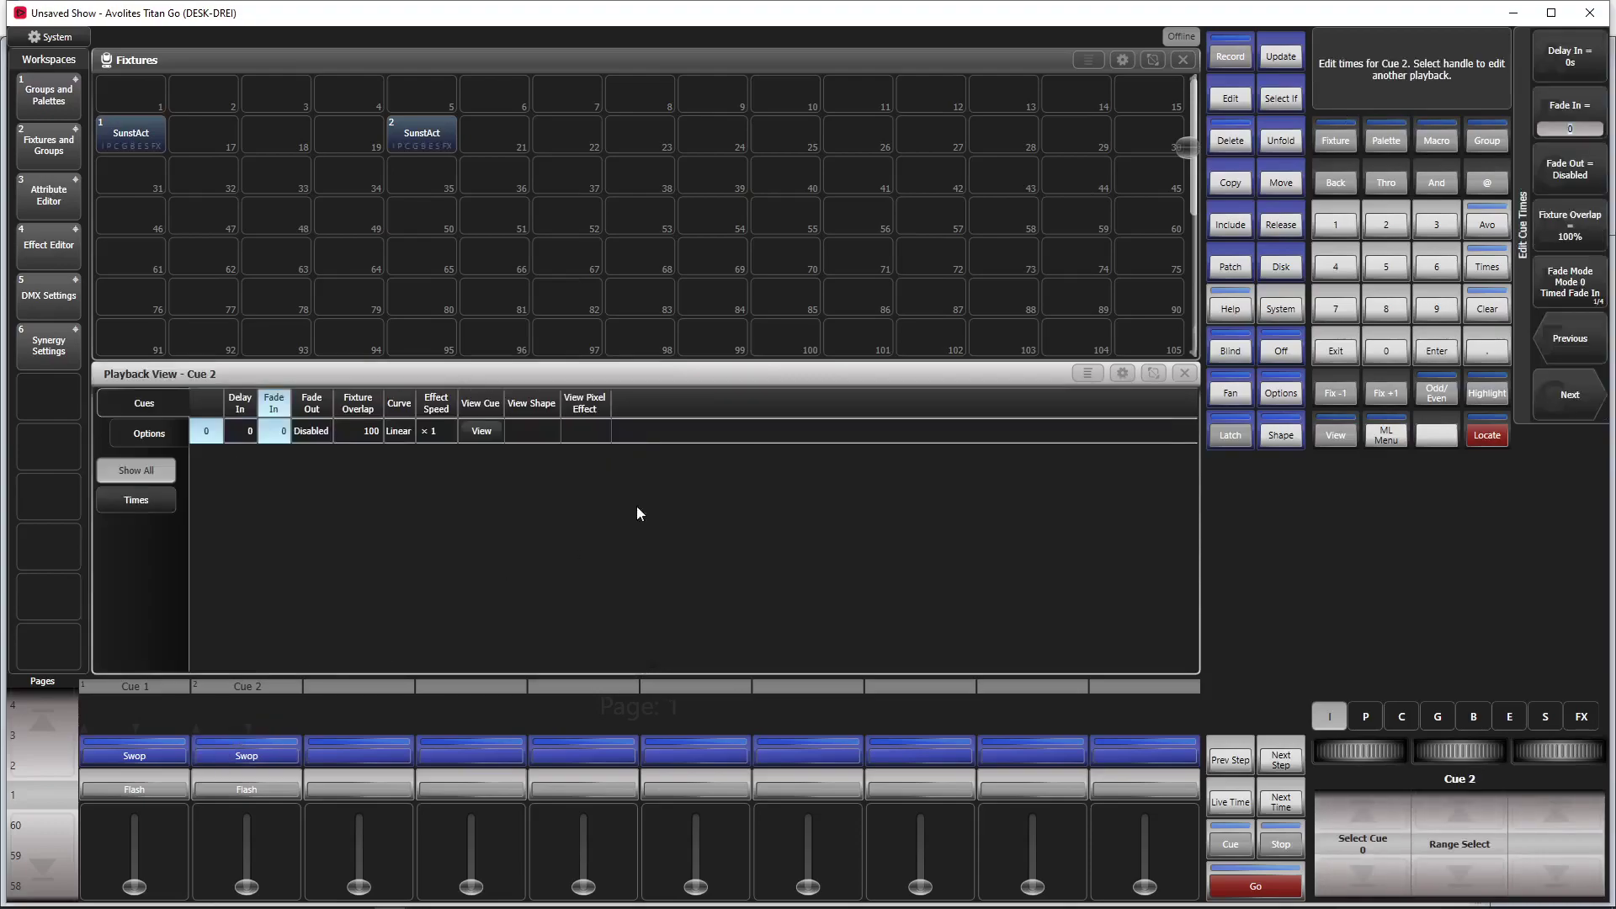
pyautogui.click(1570, 236)
pyautogui.write('0')
pyautogui.click(1568, 296)
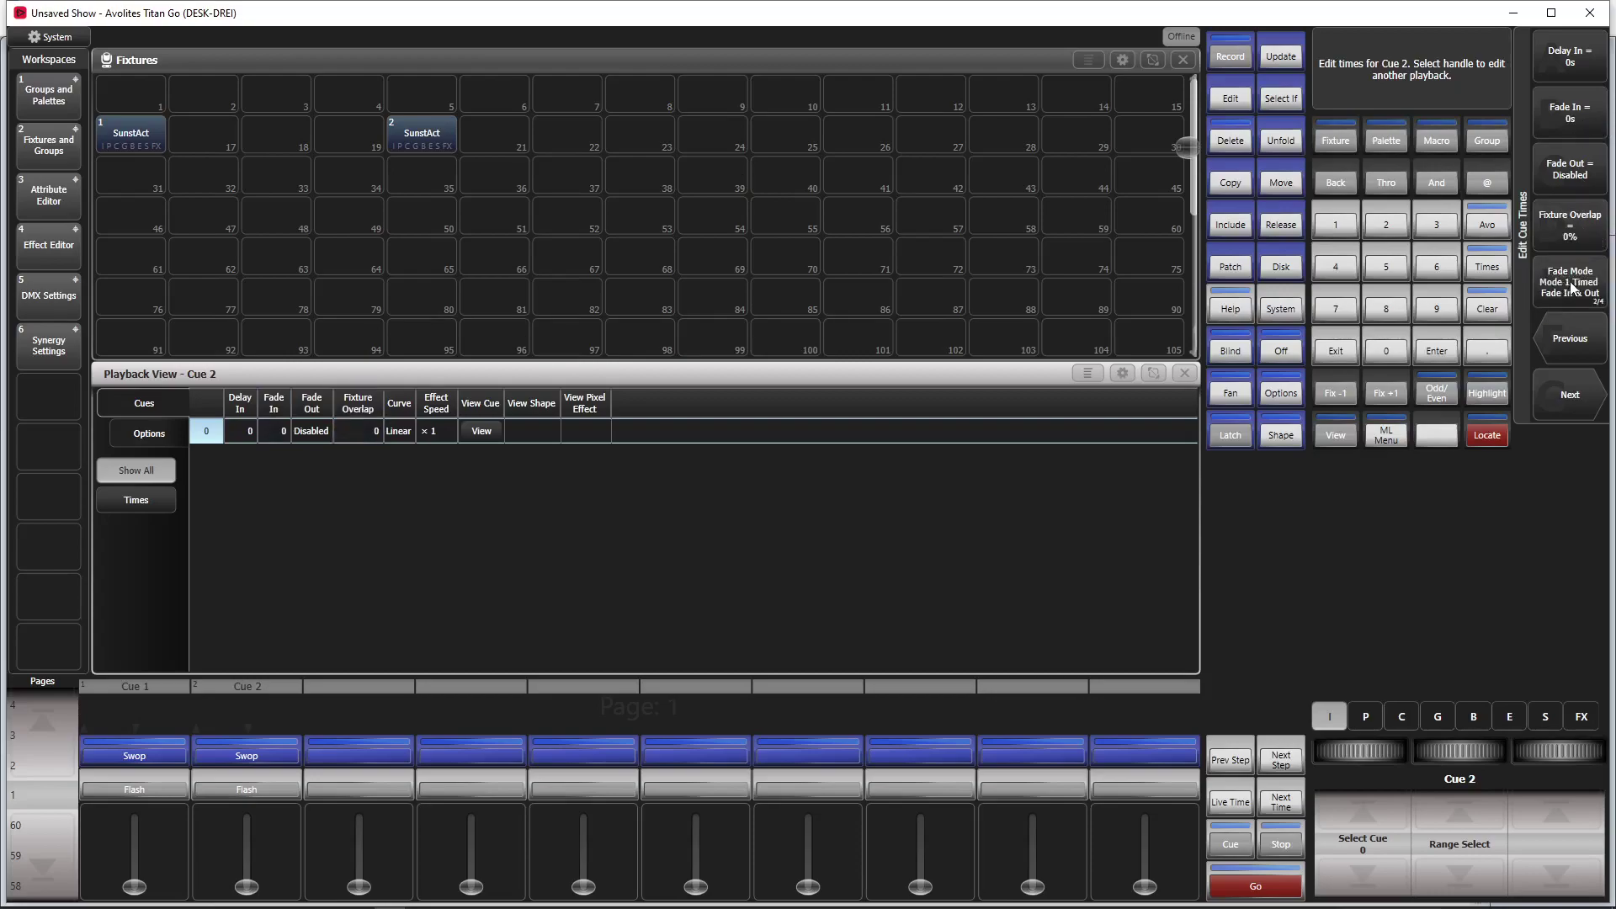
pyautogui.press('Escape')
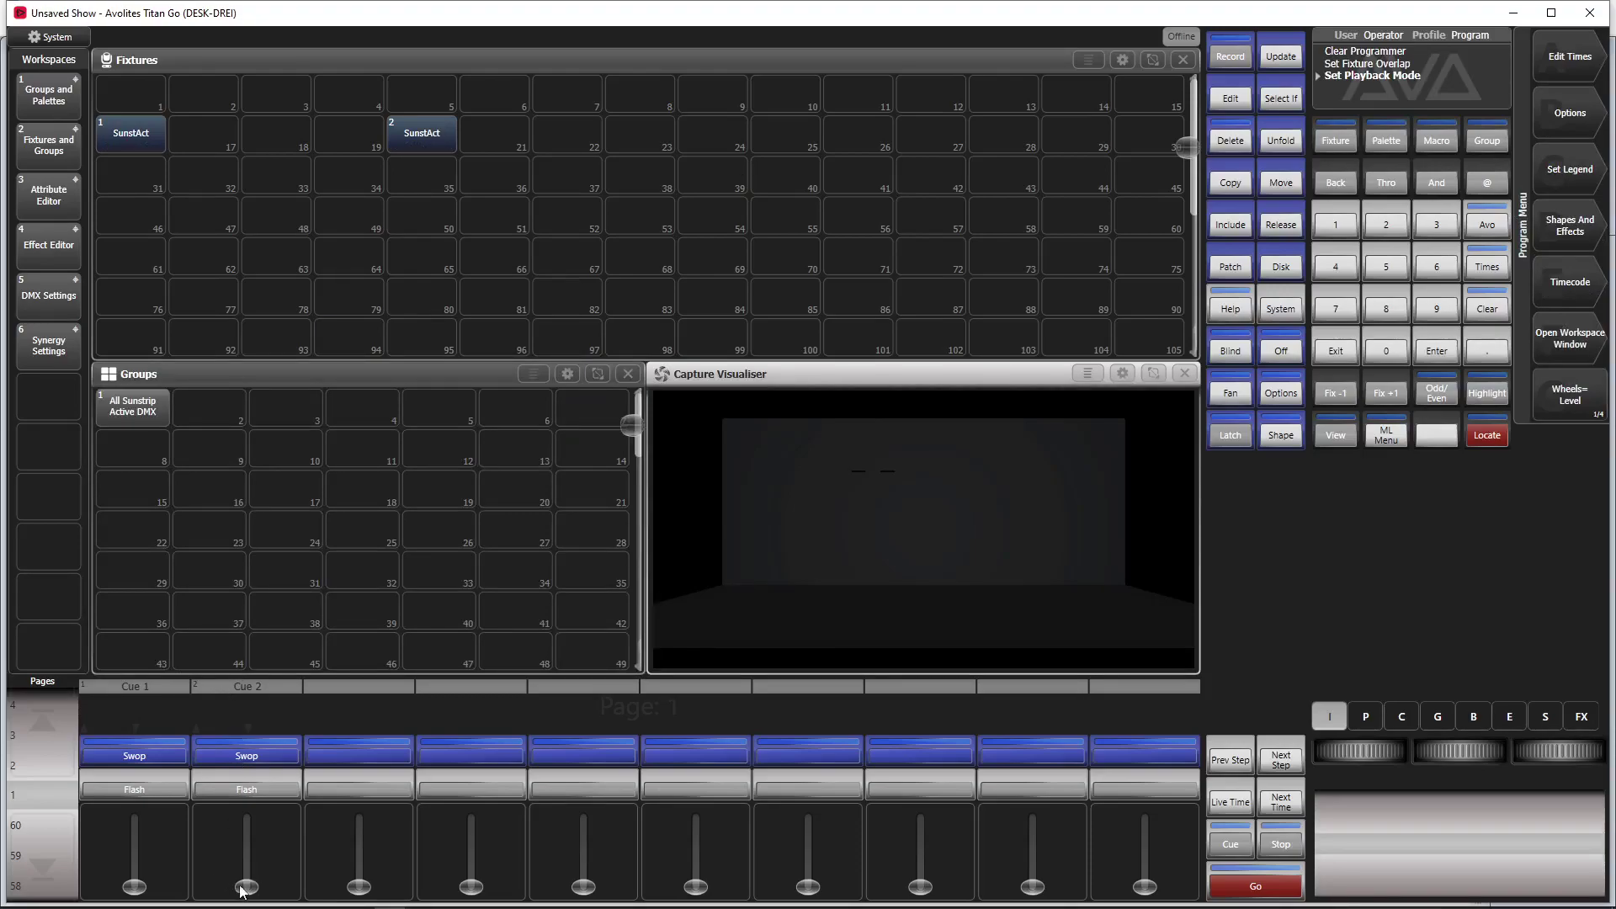
pyautogui.moveTo(243, 891)
pyautogui.mouseDown()
pyautogui.moveTo(250, 800)
pyautogui.moveTo(249, 907)
pyautogui.mouseUp()
pyautogui.moveTo(249, 885)
pyautogui.mouseDown()
pyautogui.moveTo(264, 788)
pyautogui.moveTo(267, 876)
pyautogui.mouseUp()
# Step: Put both SunstAct fixtures on step 1 of Cue 2's fixture order, raise Cue 2, and reselect both fixtures
pyautogui.click(1559, 62)
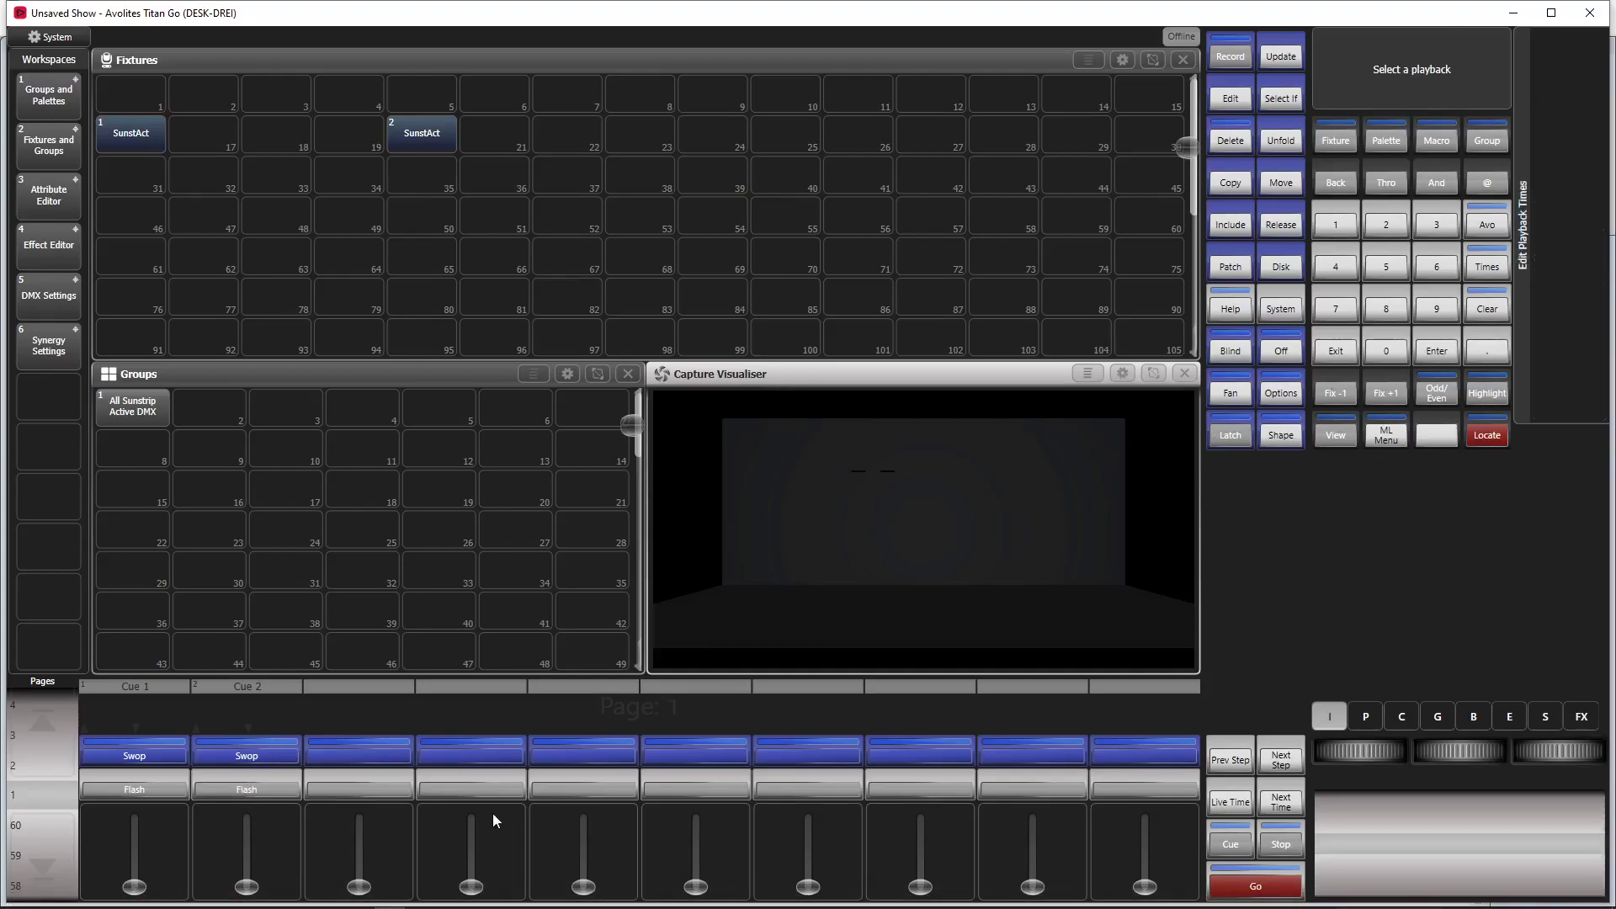
pyautogui.click(229, 744)
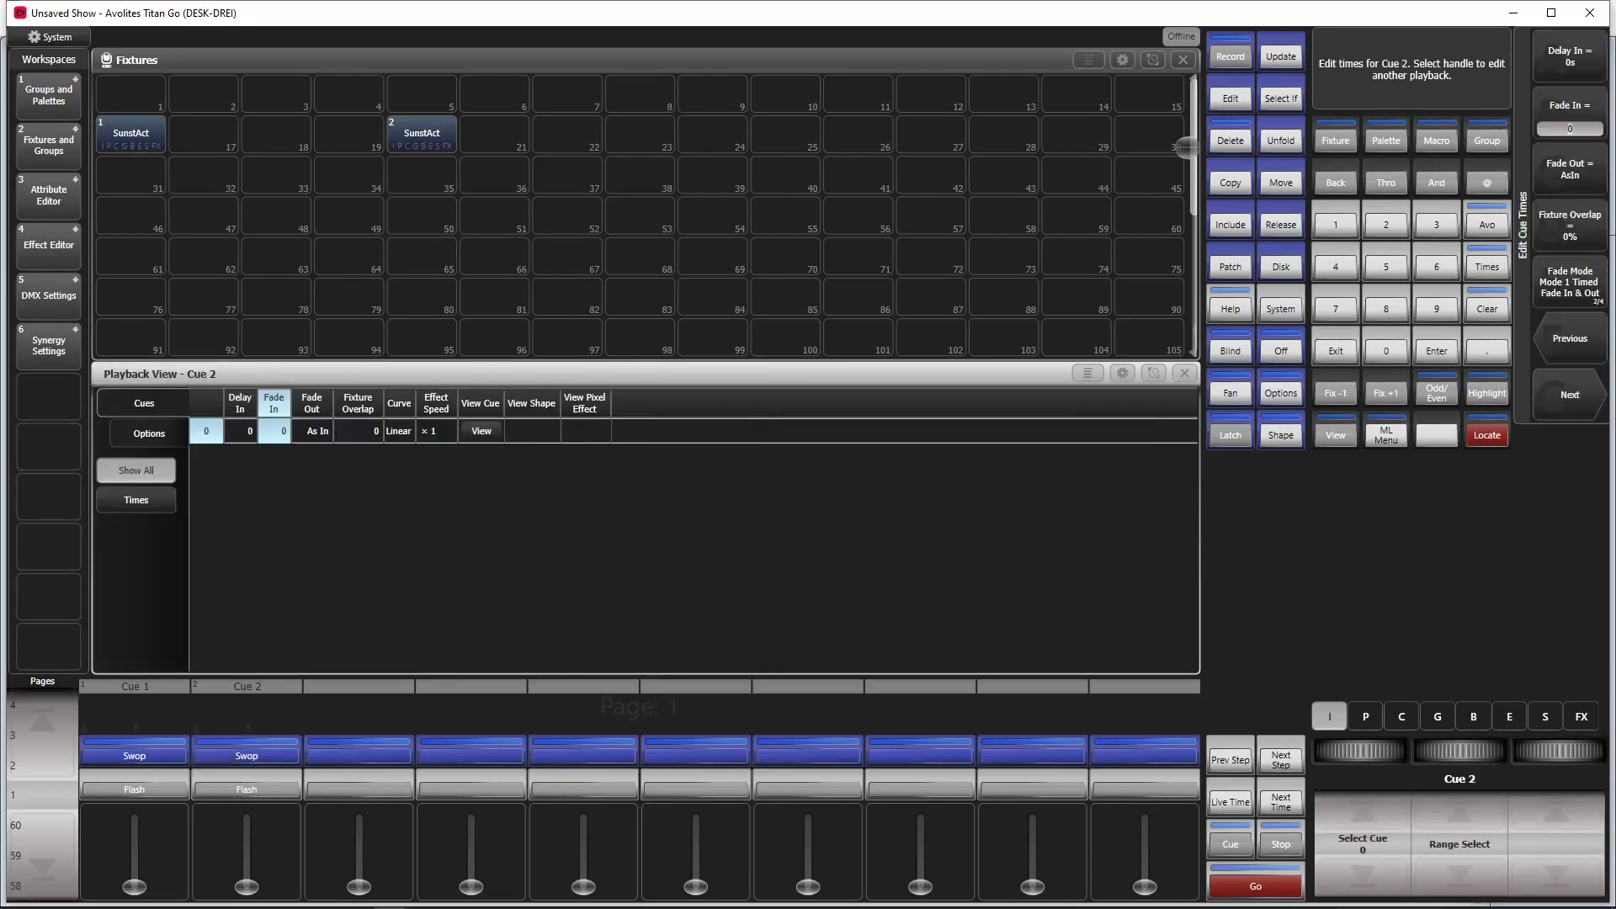
pyautogui.click(1564, 392)
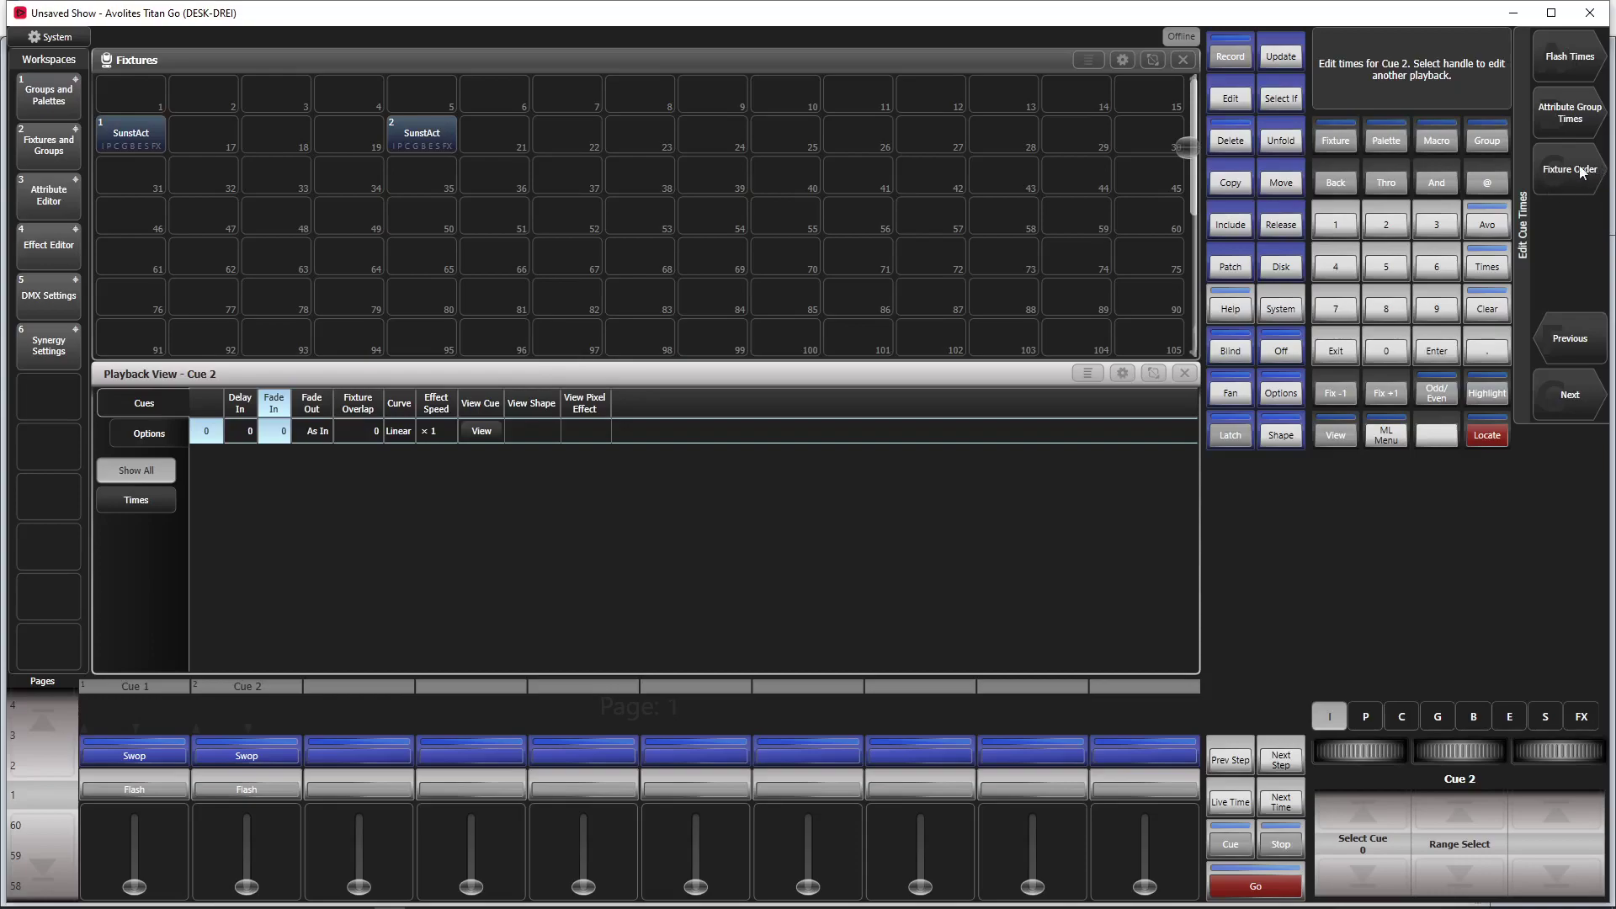
pyautogui.click(1581, 173)
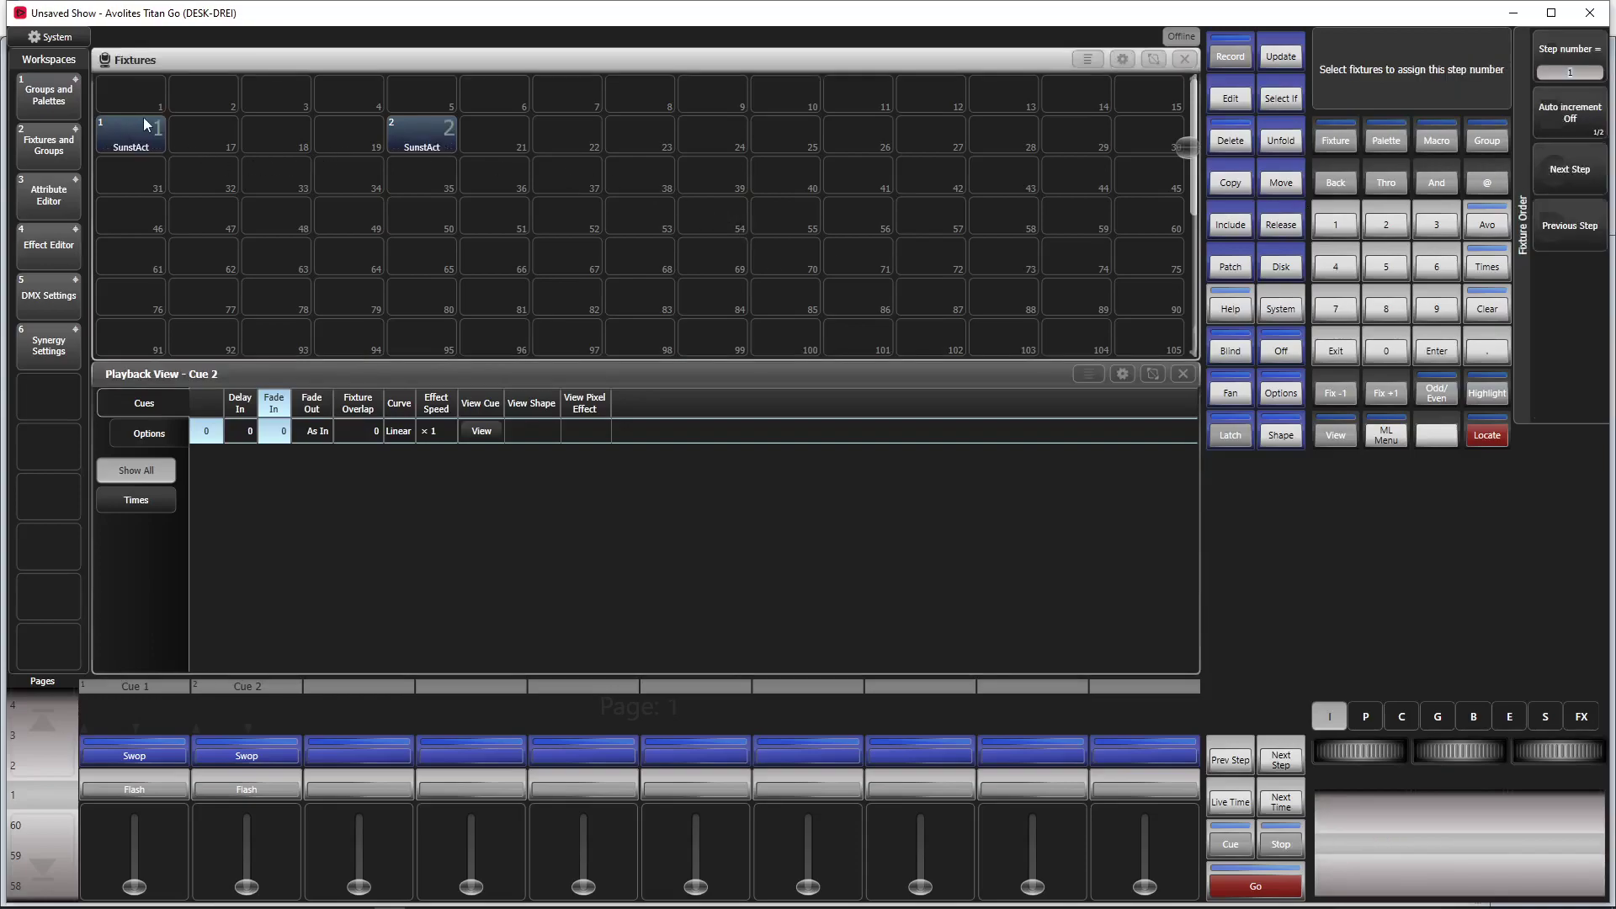
pyautogui.moveTo(148, 133); pyautogui.dragTo(460, 143)
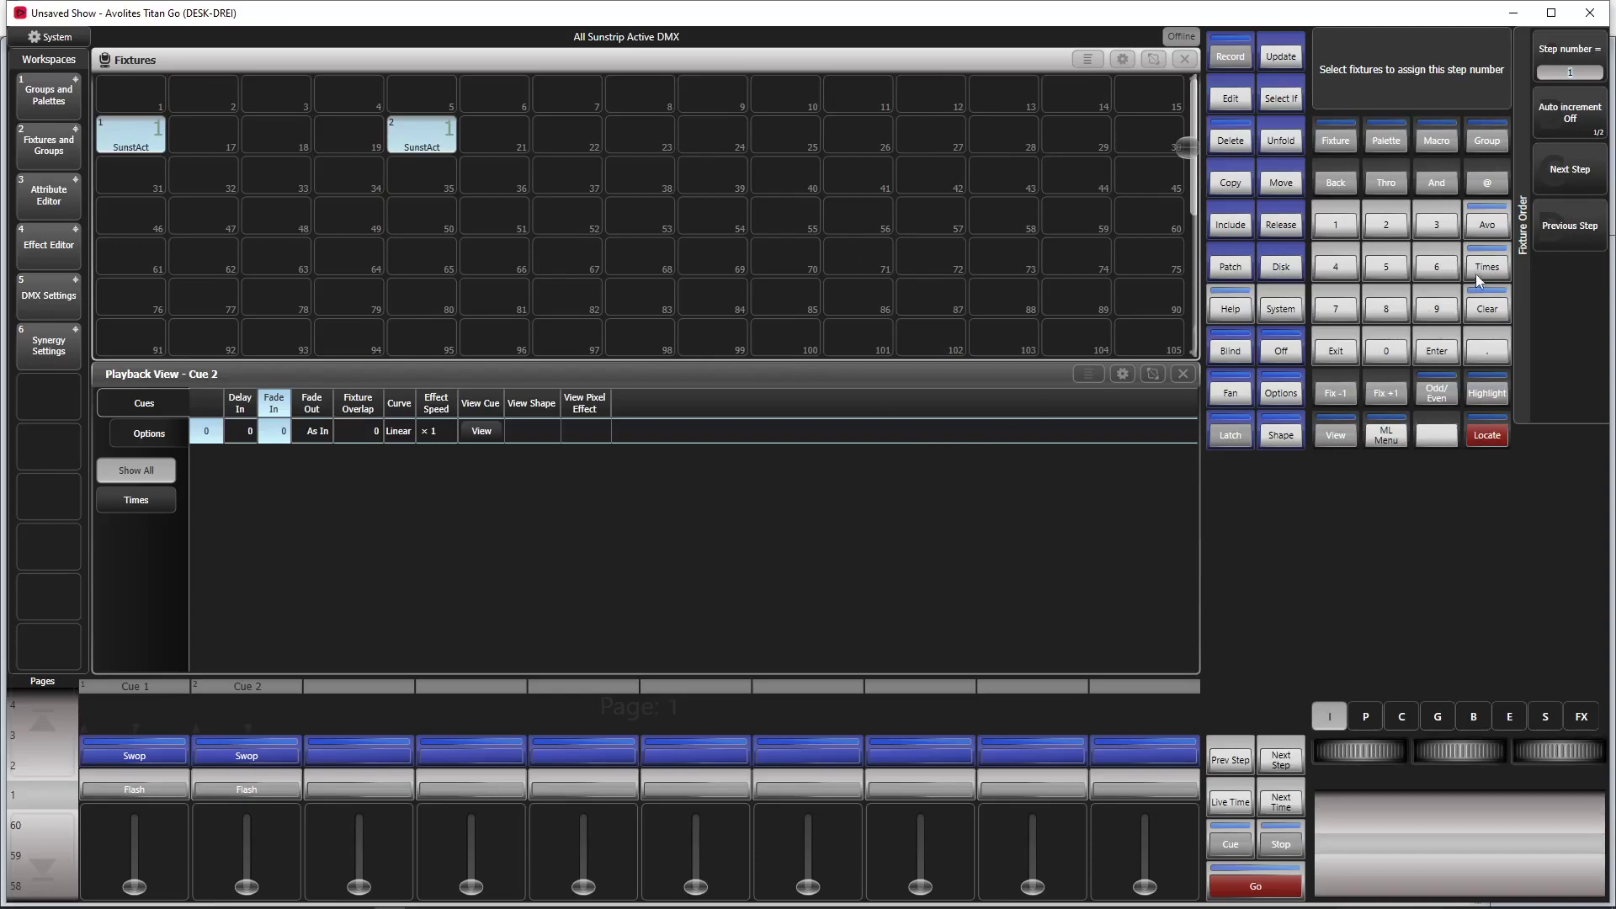
pyautogui.click(1334, 353)
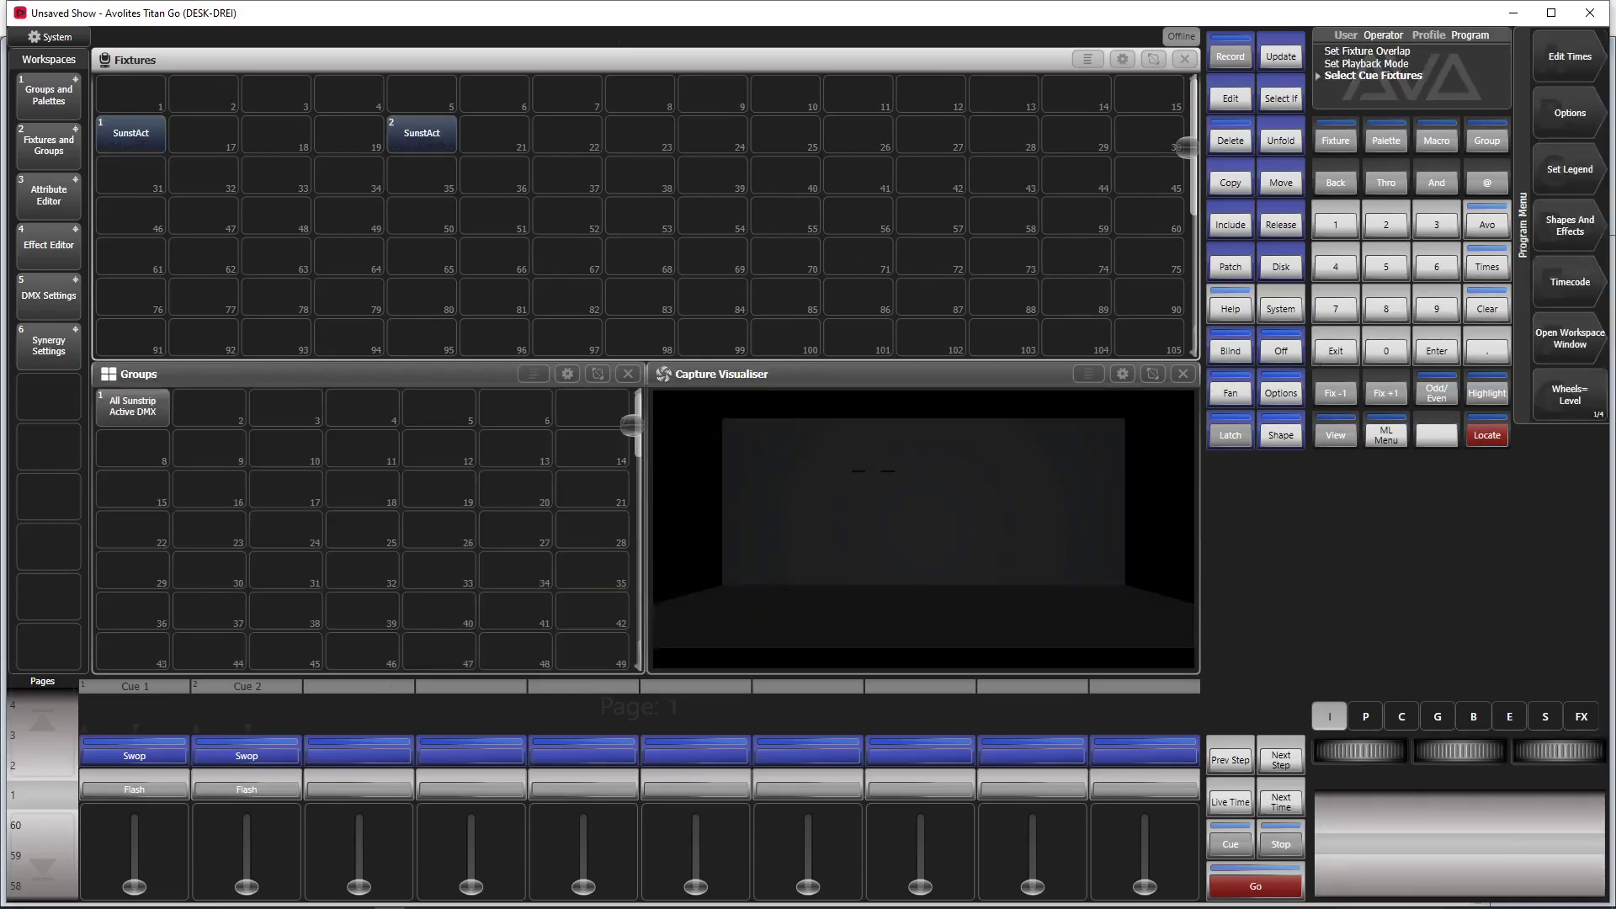
pyautogui.moveTo(246, 886)
pyautogui.mouseDown()
pyautogui.moveTo(254, 812)
pyautogui.moveTo(245, 886)
pyautogui.mouseUp()
pyautogui.moveTo(136, 133); pyautogui.dragTo(455, 134)
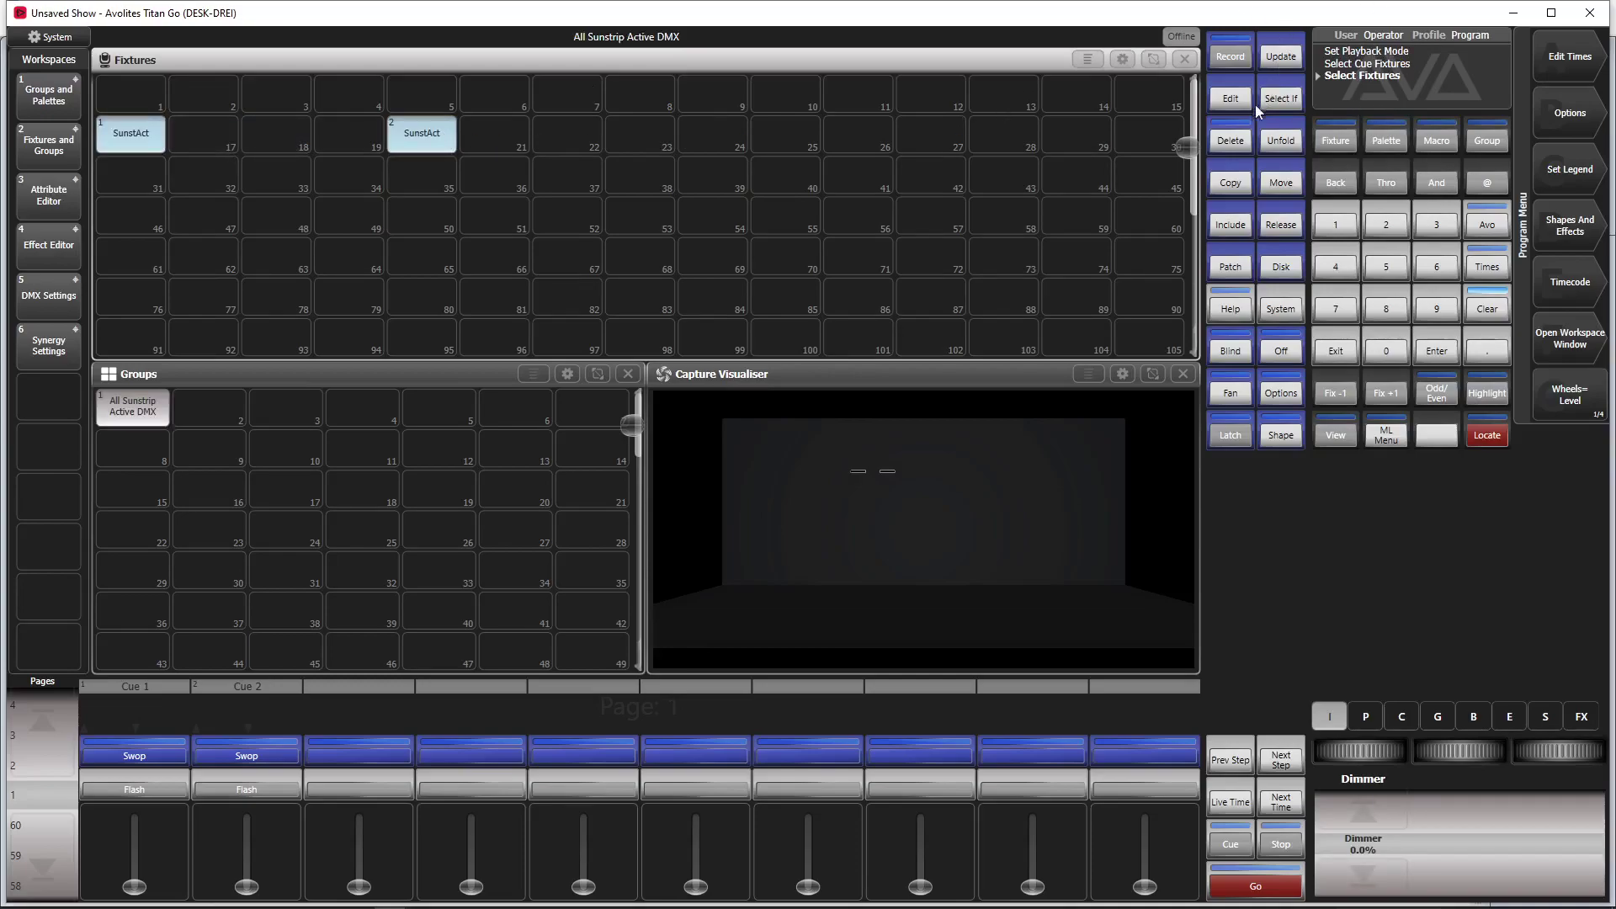
# Step: Unfold the selected fixtures into cells and give each of the 20 cells its own step in Cue 2's fixture order
pyautogui.click(1290, 144)
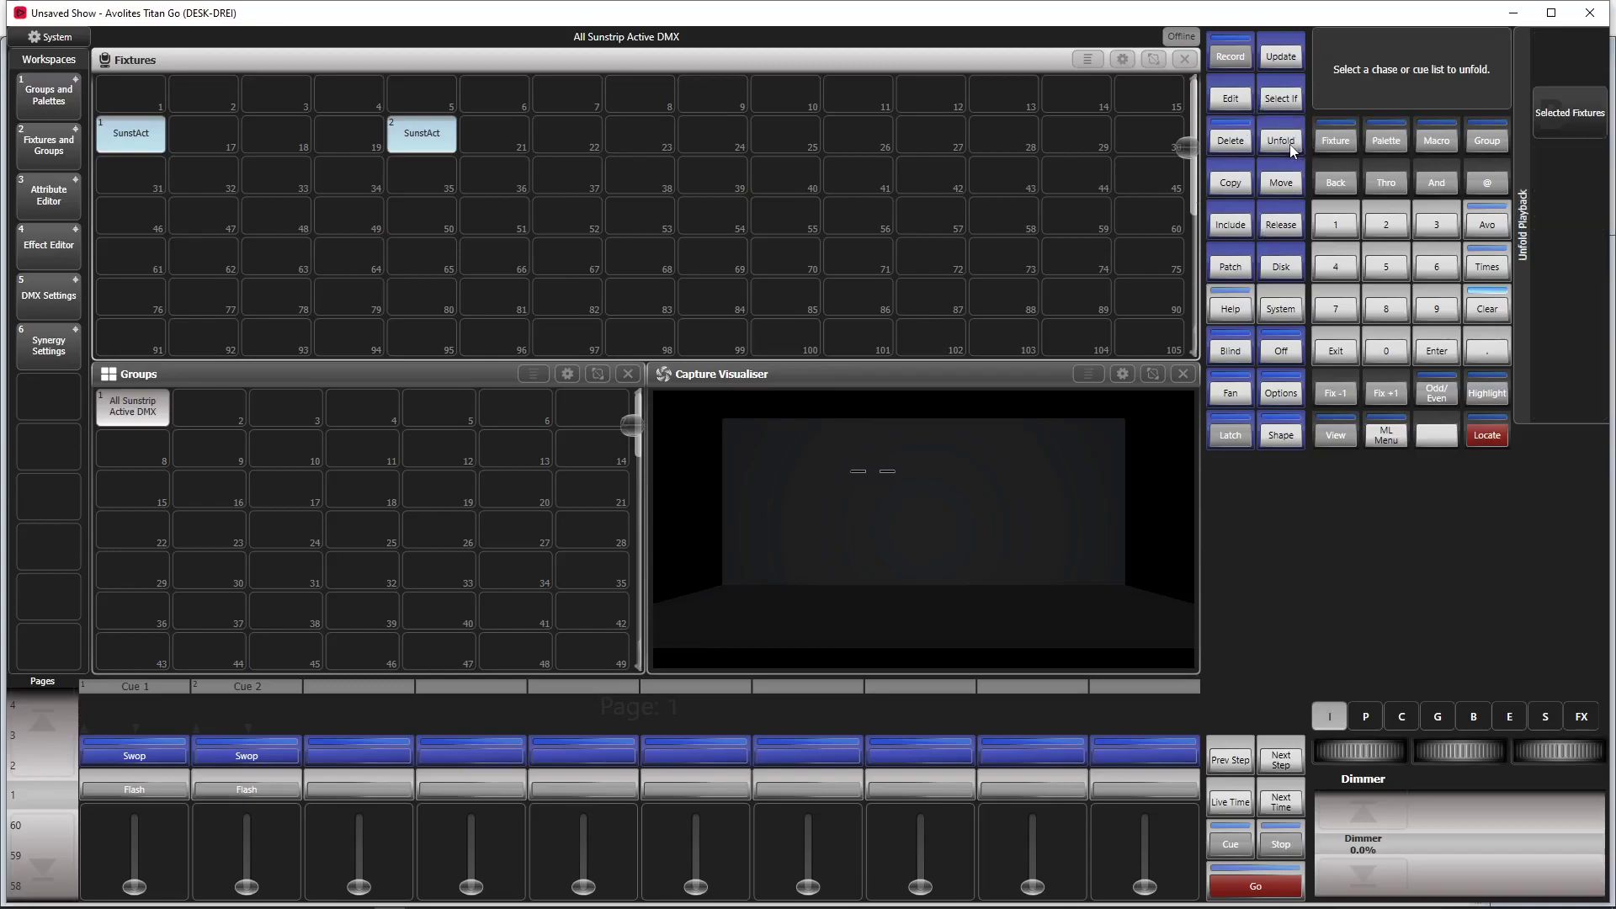
pyautogui.click(1556, 110)
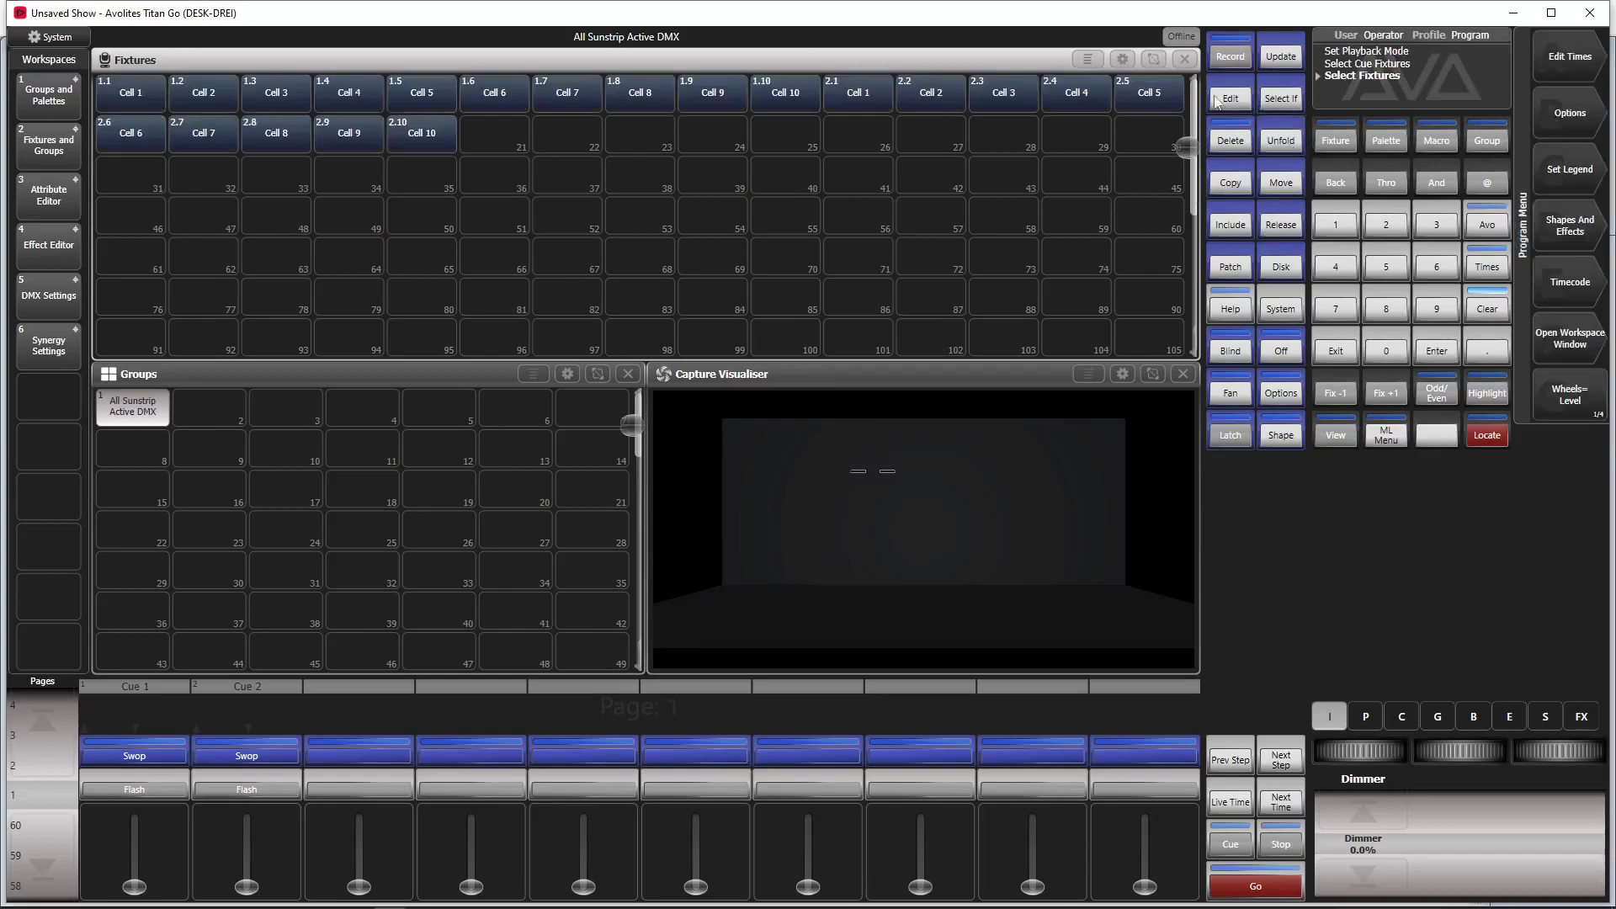
pyautogui.click(1545, 65)
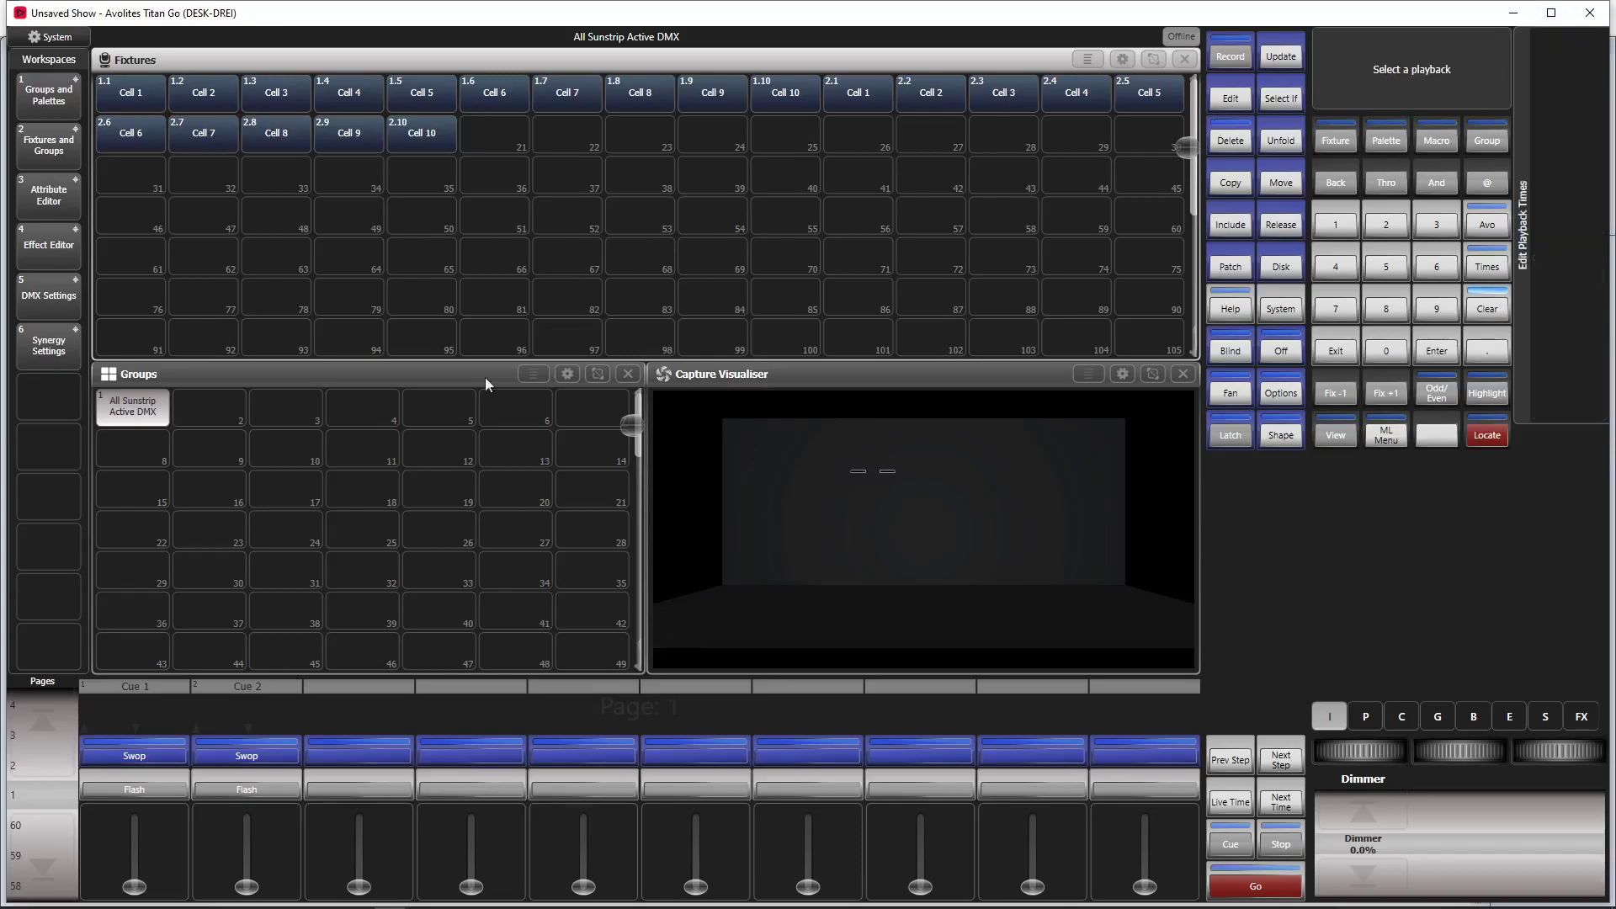
pyautogui.click(244, 755)
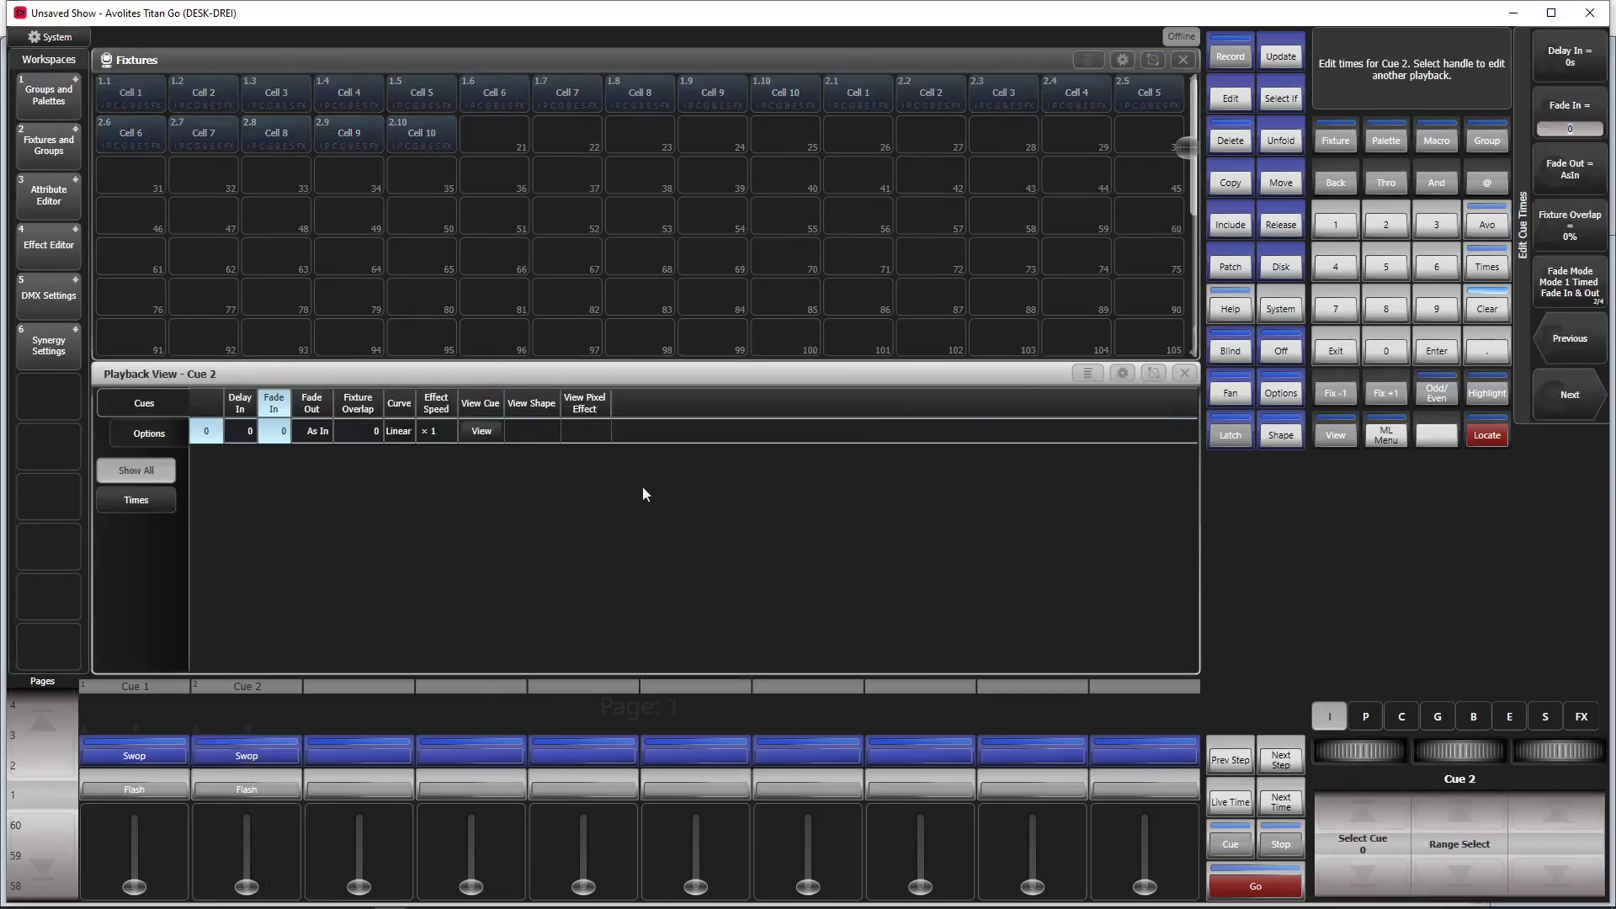
pyautogui.click(1561, 403)
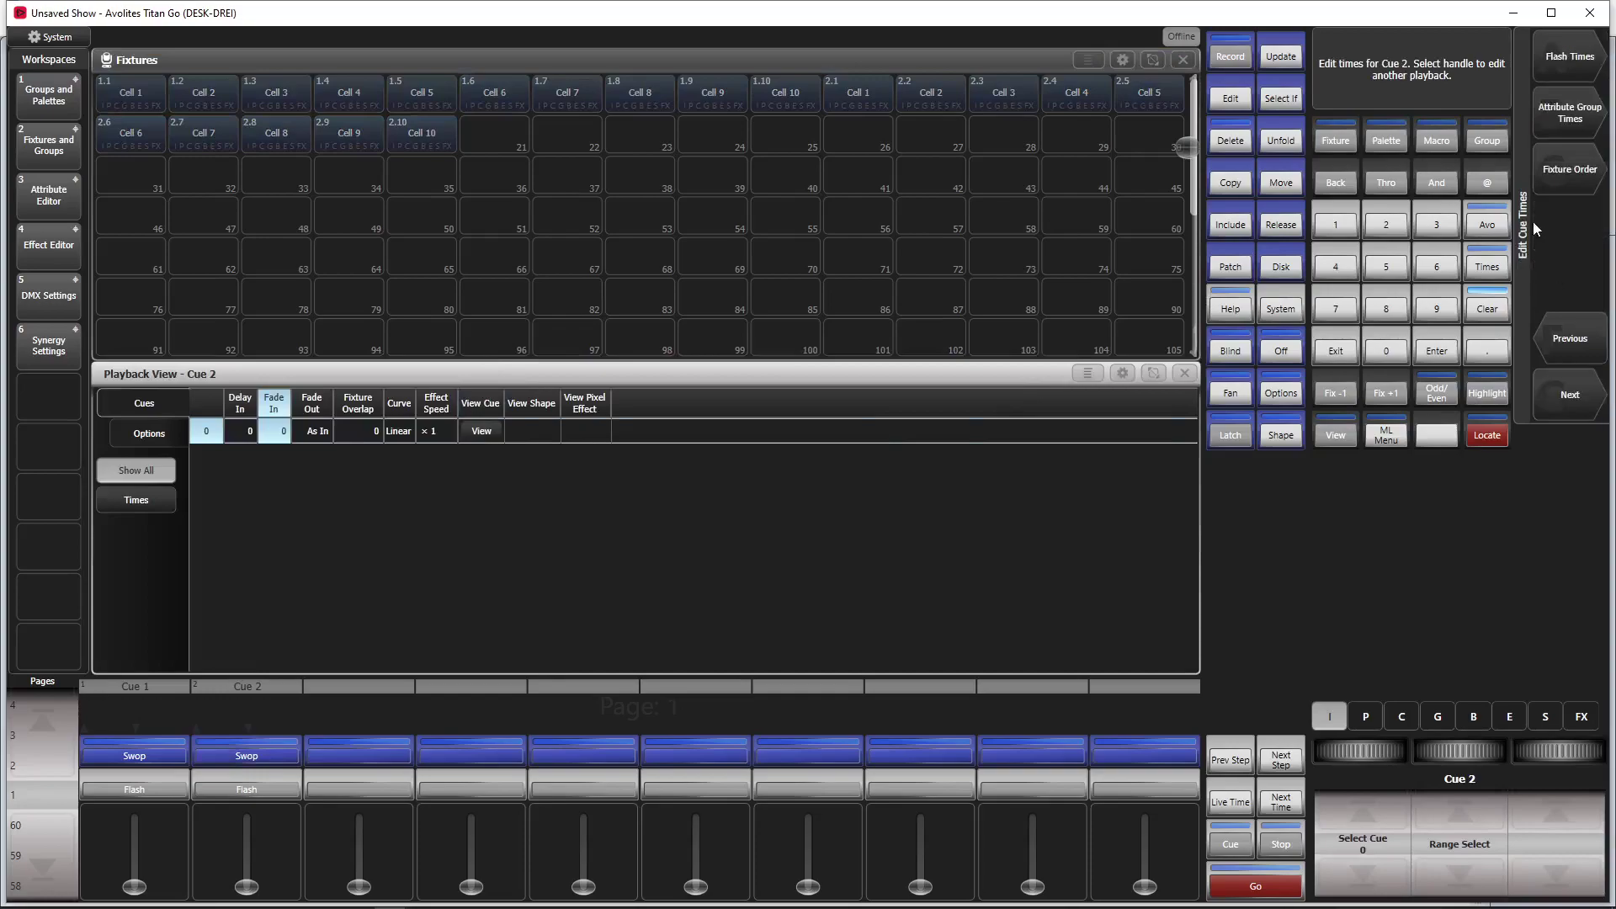
pyautogui.click(1586, 170)
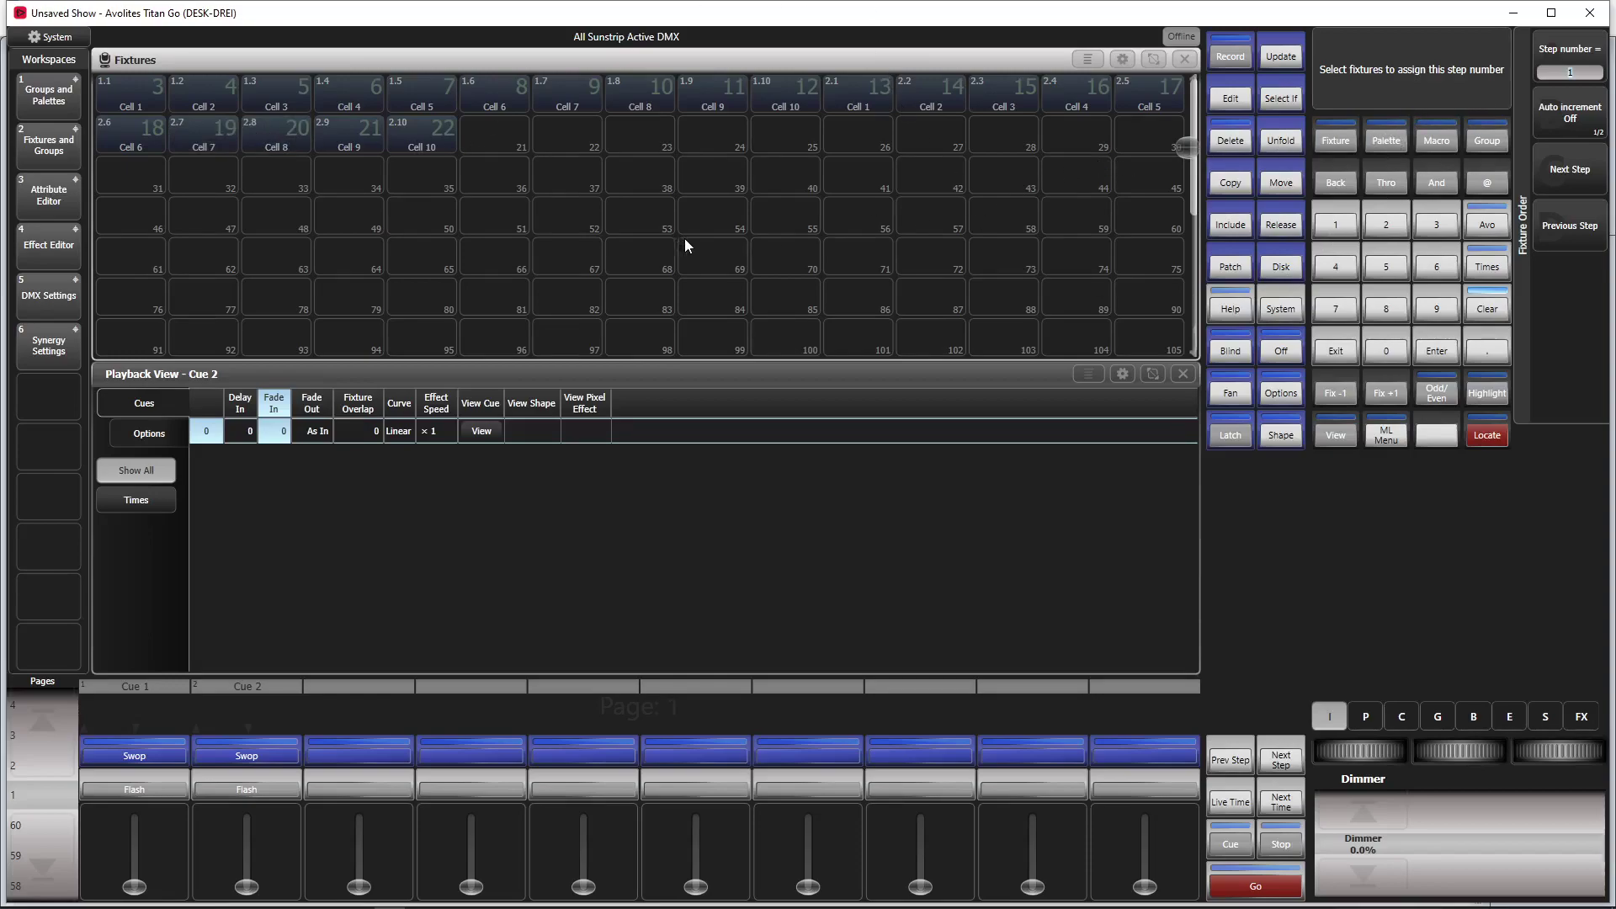
pyautogui.press('Escape')
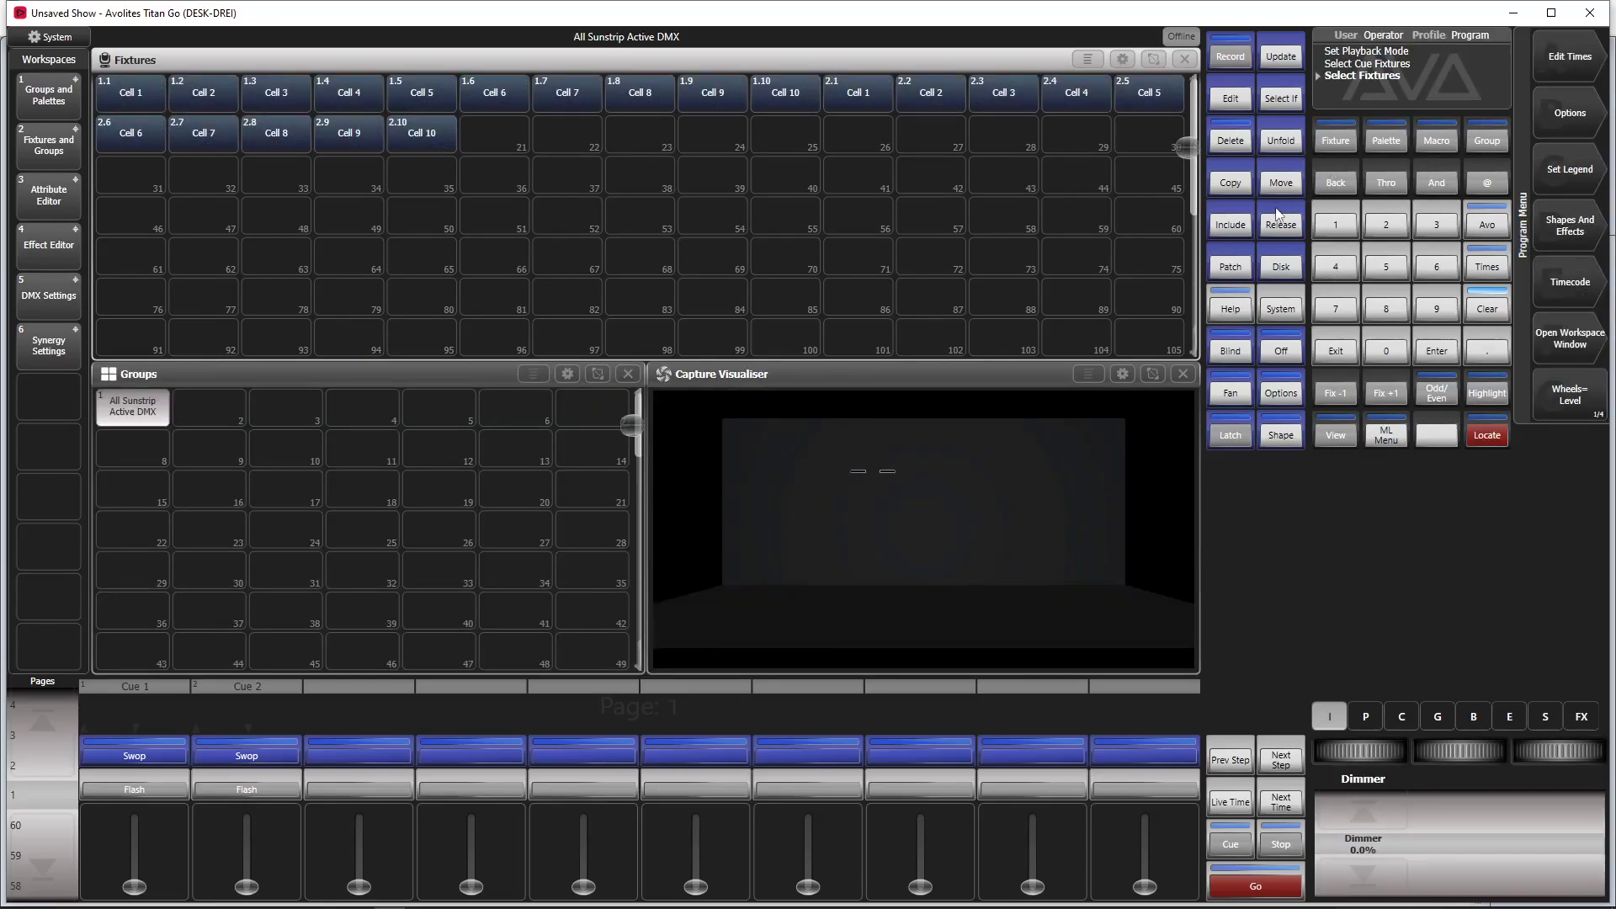
# Step: Fold the sunstrips back into whole fixtures and clear the programmer
pyautogui.click(1281, 145)
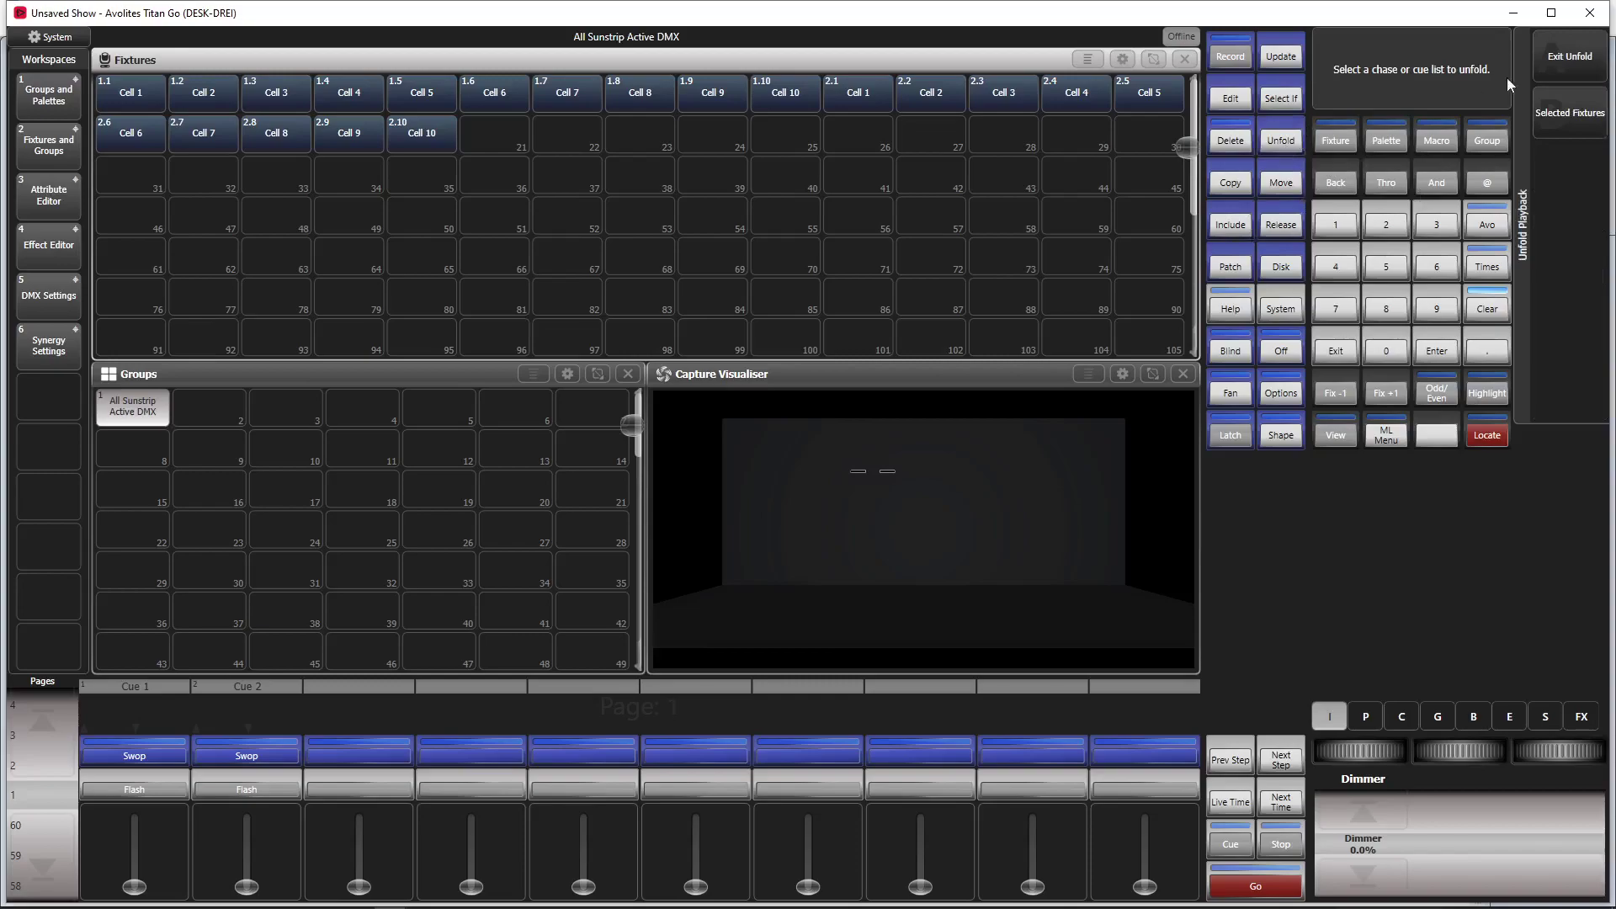
pyautogui.click(1559, 56)
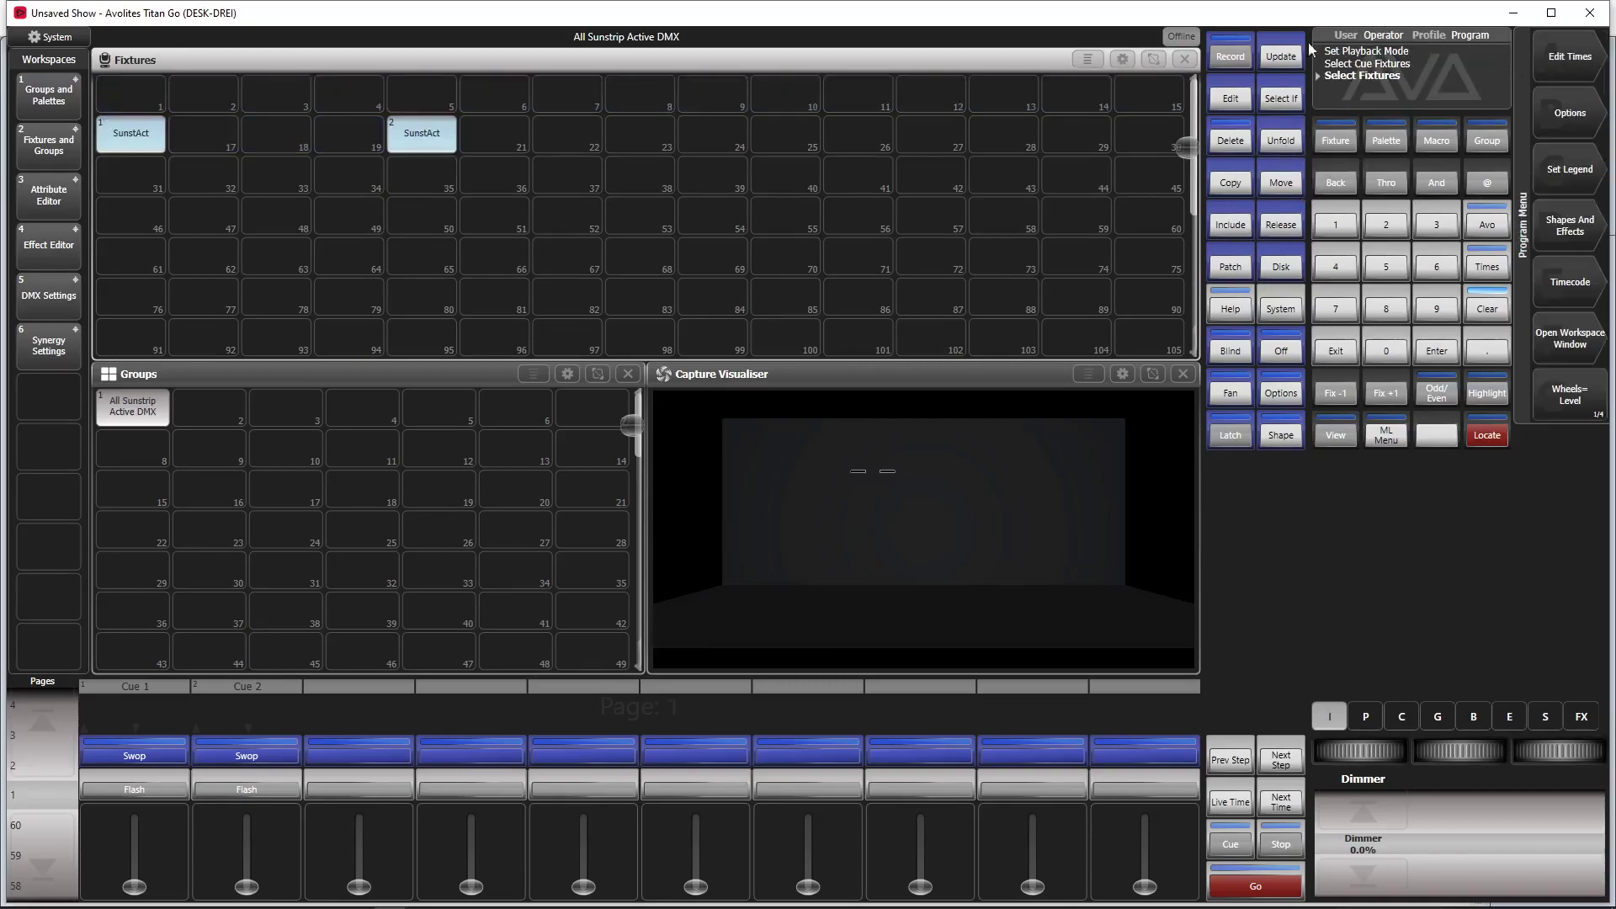
pyautogui.click(1488, 311)
pyautogui.click(1477, 314)
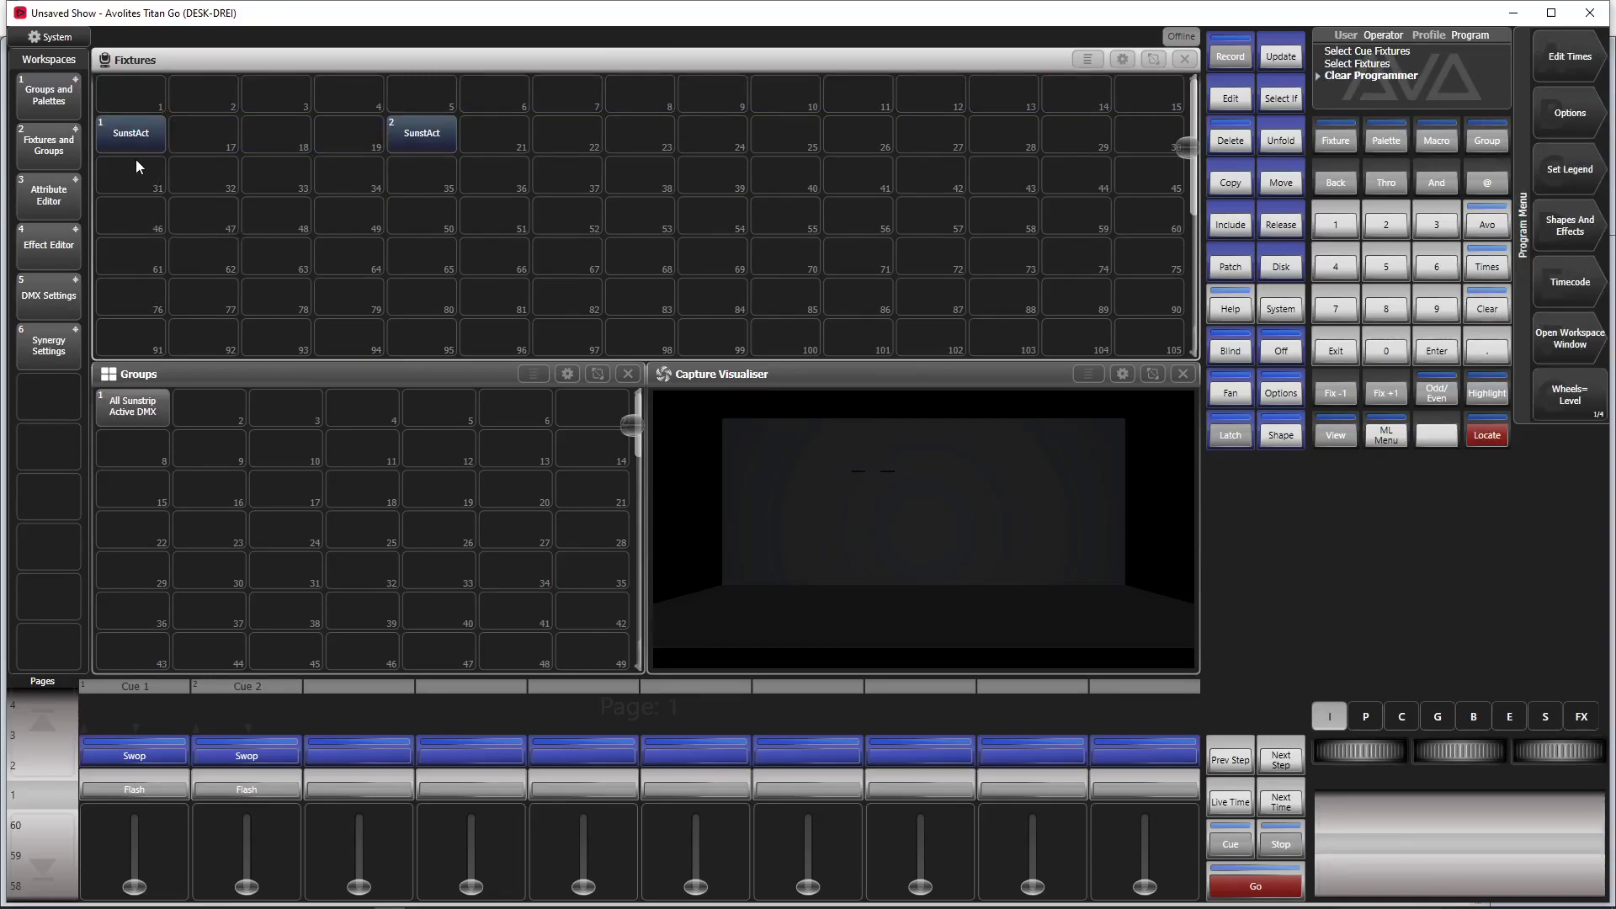
# Step: Select every cell of both SunstAct fixtures, record them as group 3 'Cell 10', and clear the programmer
pyautogui.moveTo(135, 138)
pyautogui.mouseDown()
pyautogui.moveTo(441, 128)
pyautogui.moveTo(421, 133)
pyautogui.mouseUp()
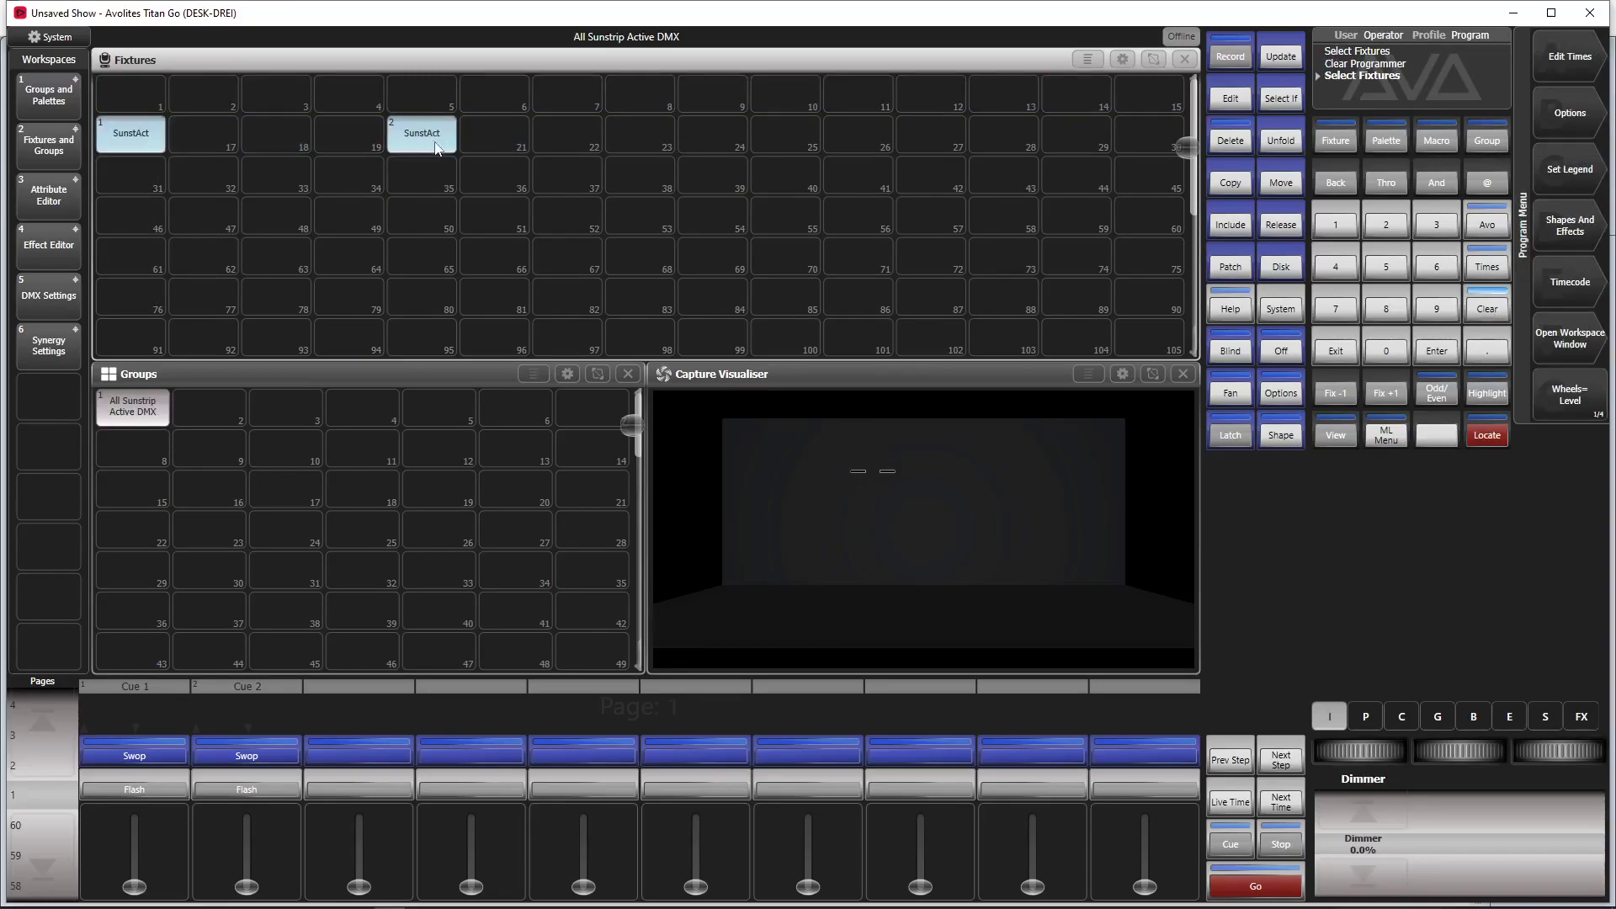
pyautogui.click(1475, 352)
pyautogui.click(1450, 354)
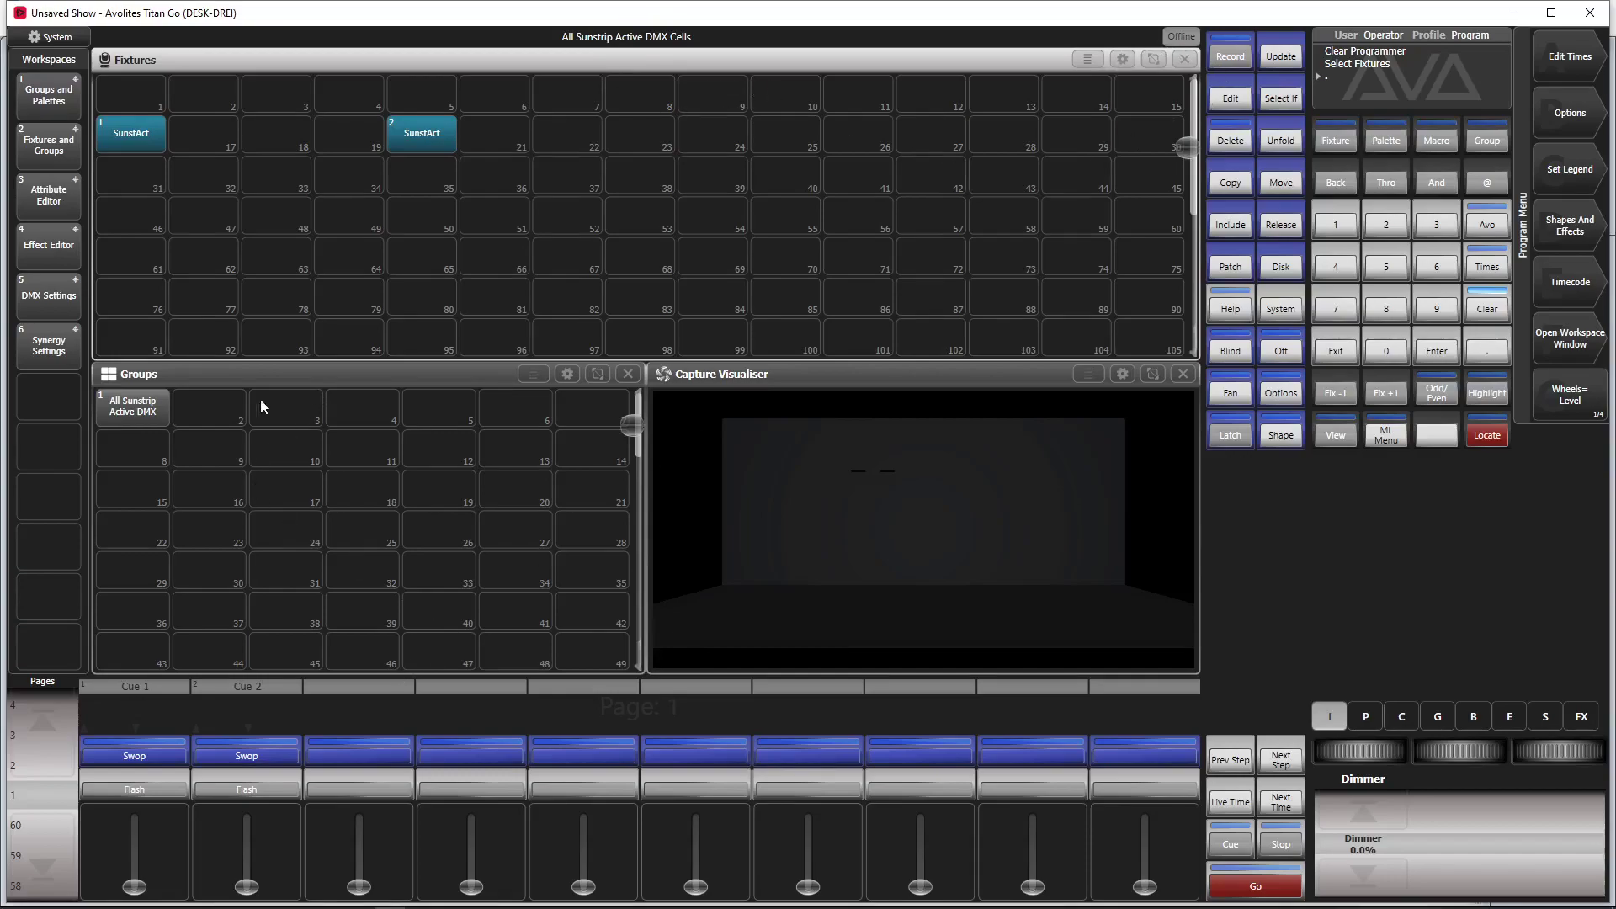
pyautogui.click(227, 406)
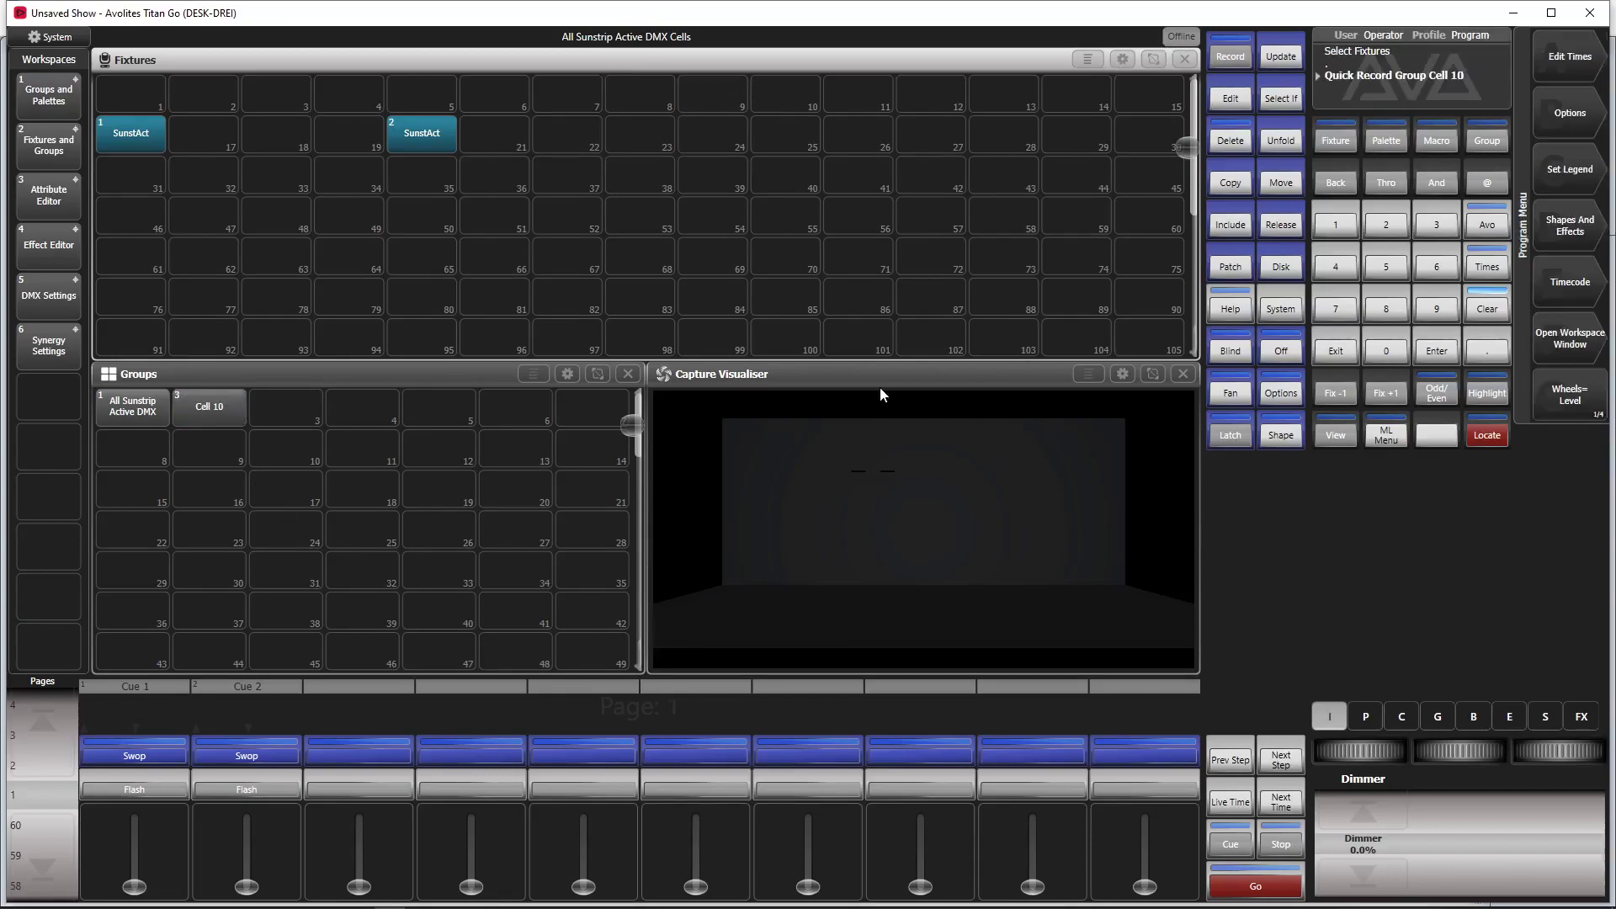
pyautogui.click(1487, 309)
pyautogui.click(1488, 309)
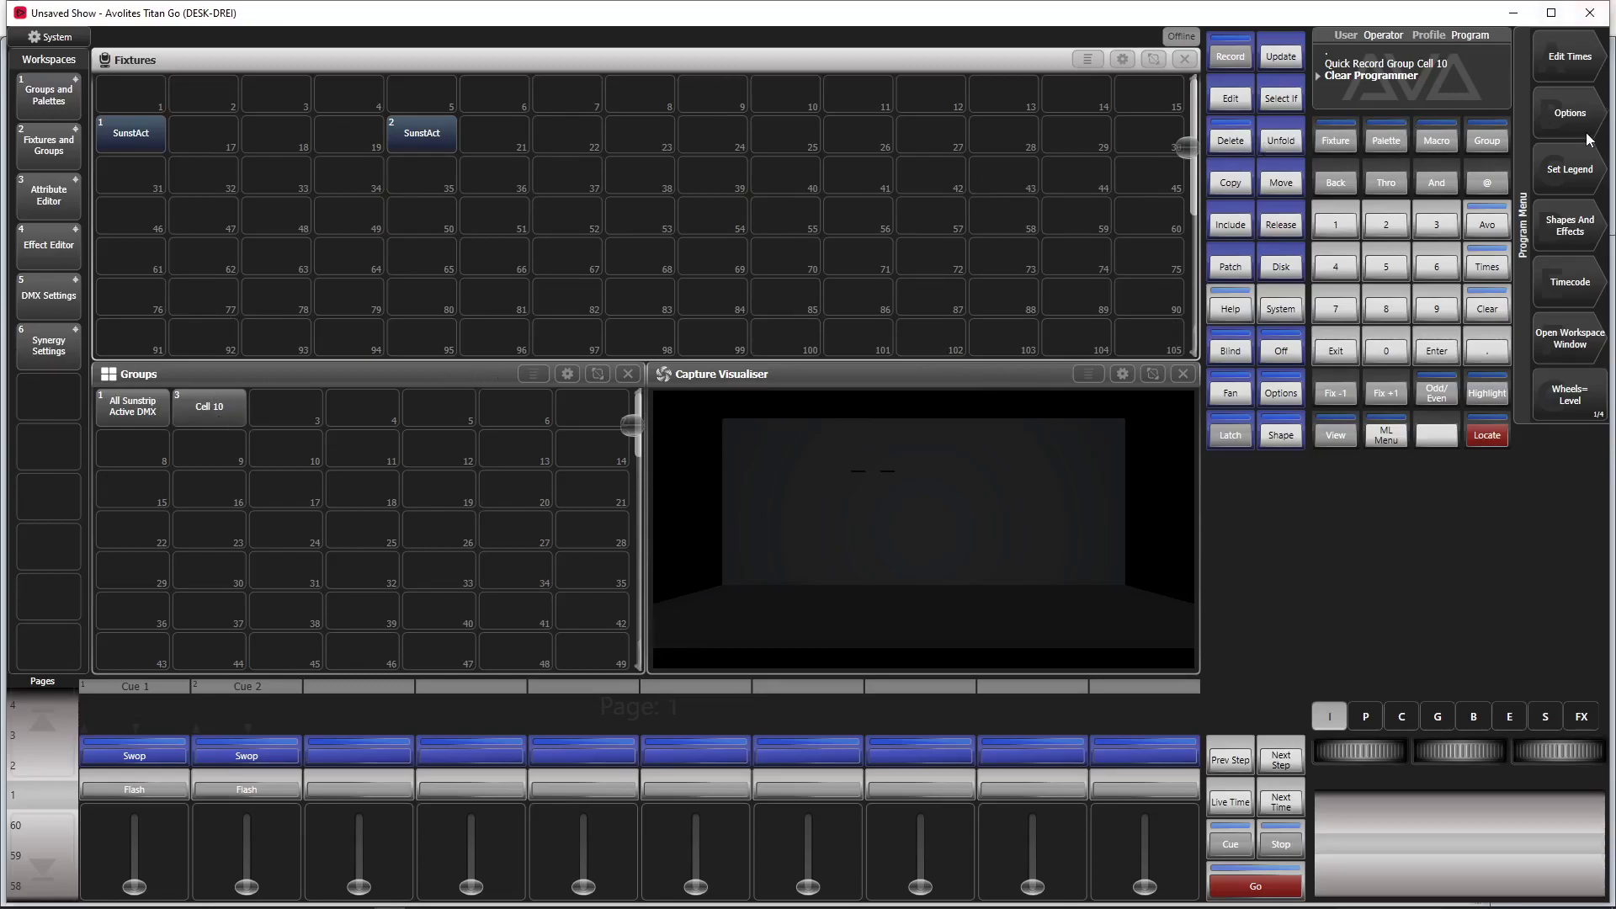
pyautogui.click(1488, 141)
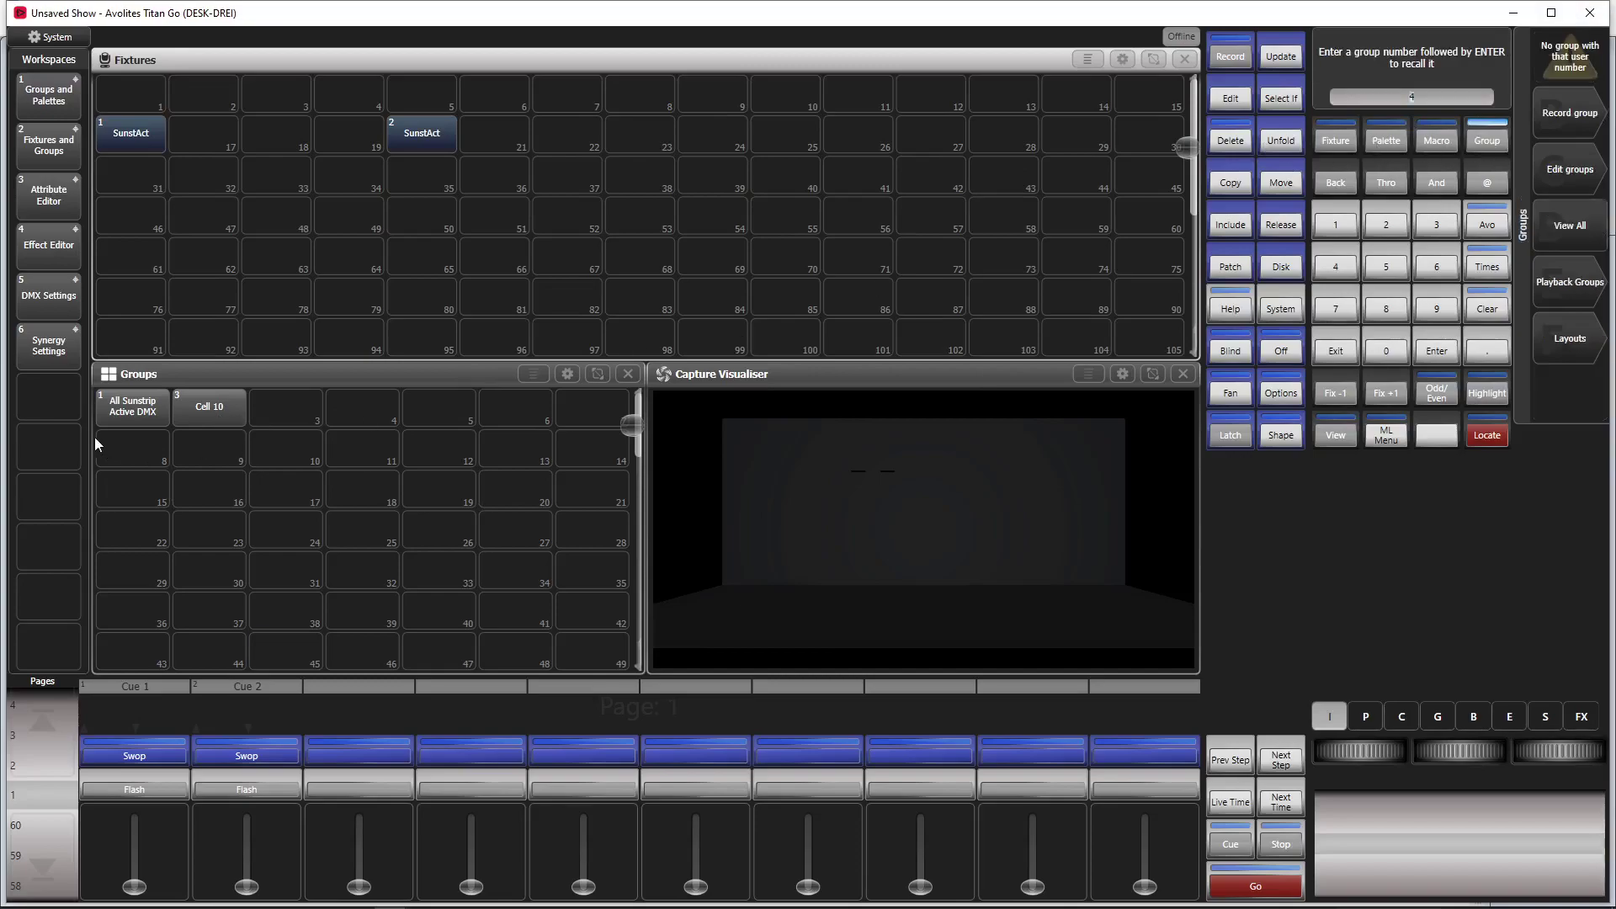
# Step: Open the Cell 10 group's fixture order and leave it without changes
pyautogui.click(222, 417)
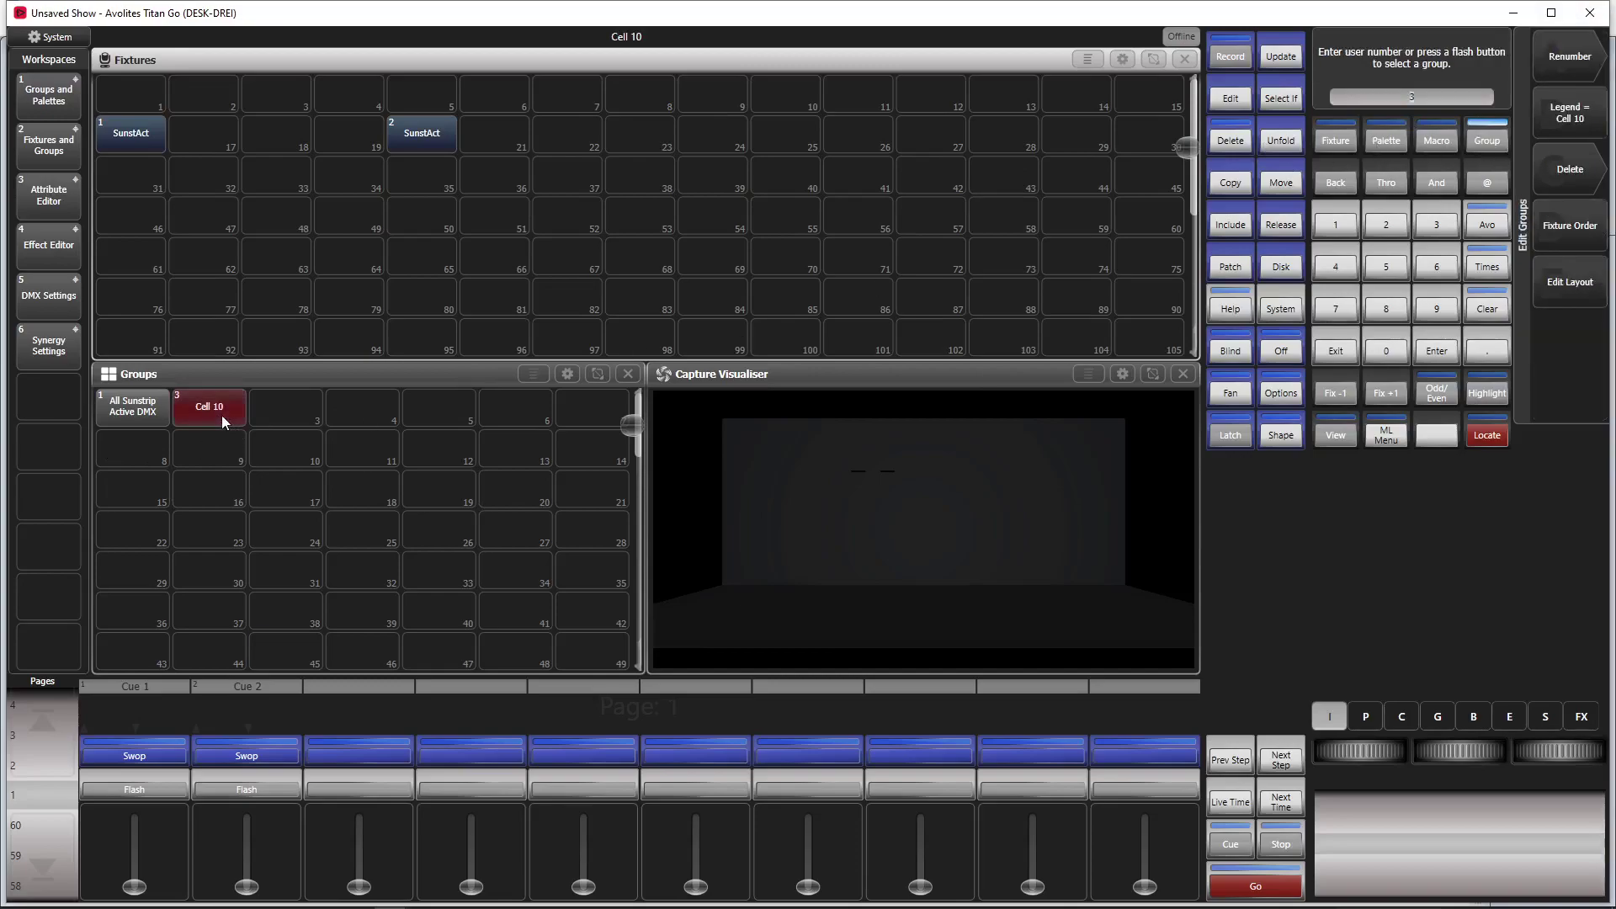
pyautogui.click(1566, 225)
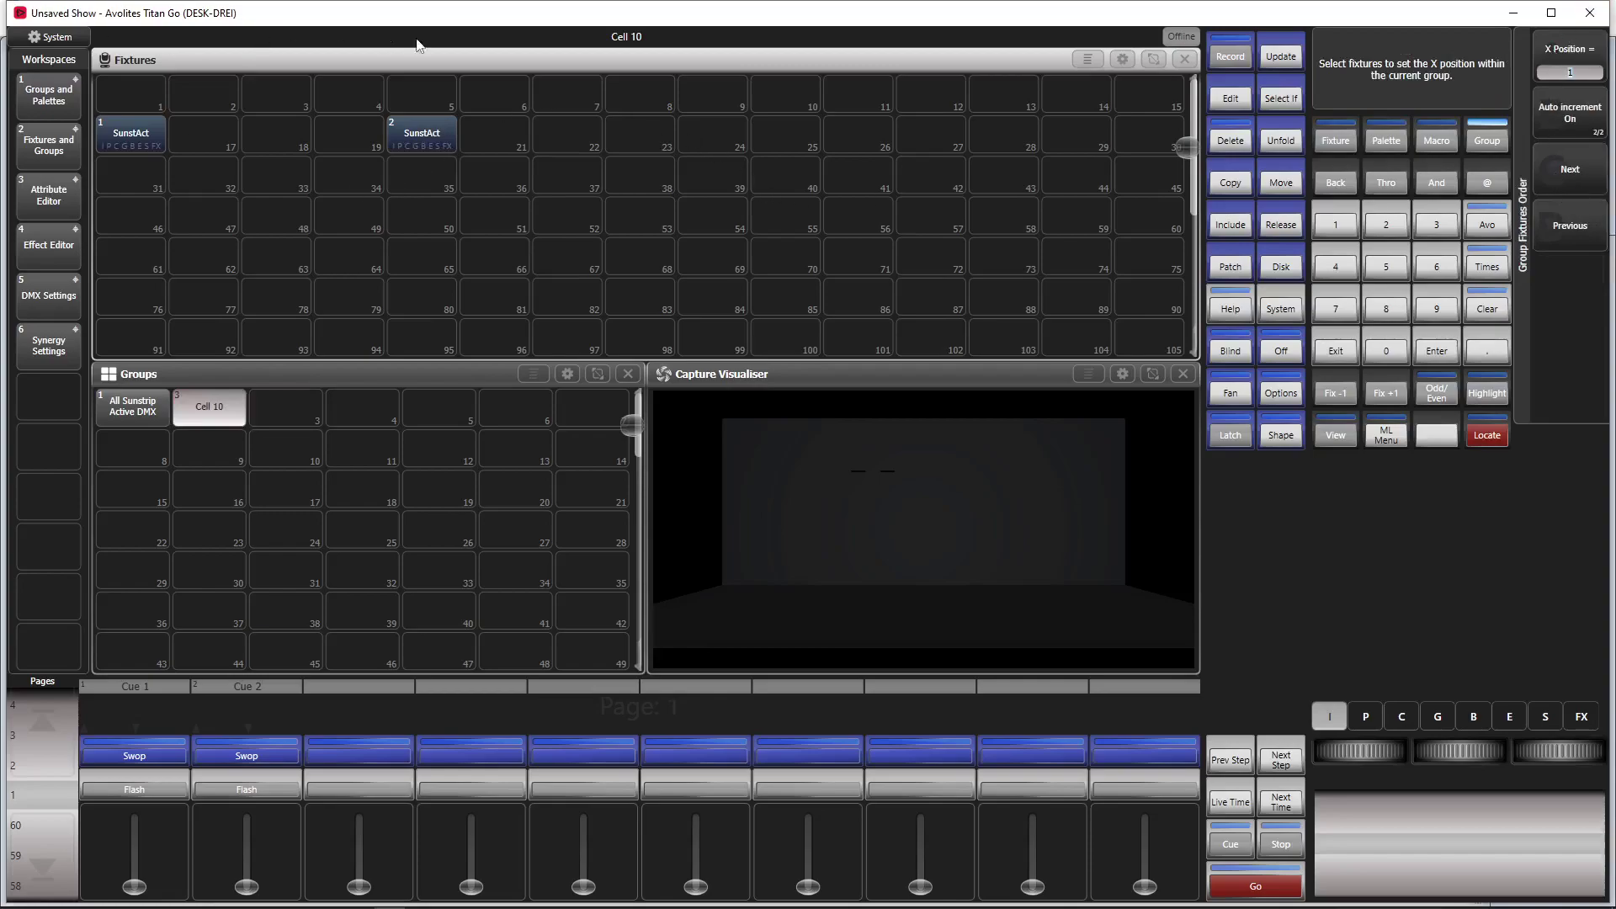
pyautogui.click(1326, 357)
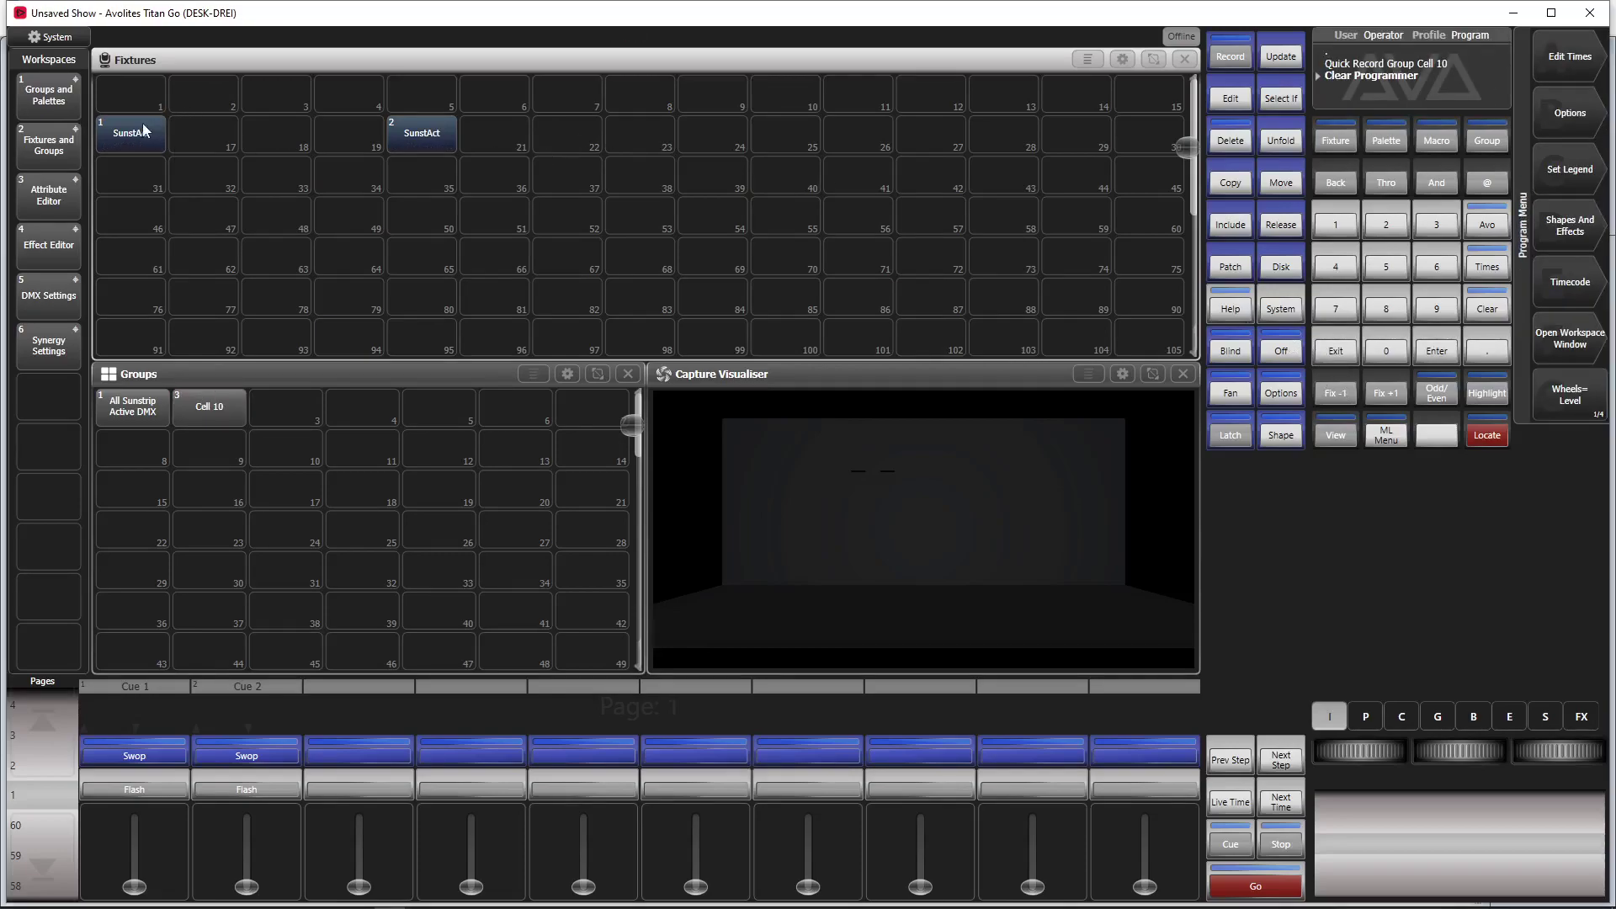
# Step: Select both SunstAct fixtures and unfold them into cells 1.1–2.10
pyautogui.moveTo(143, 130); pyautogui.dragTo(507, 137)
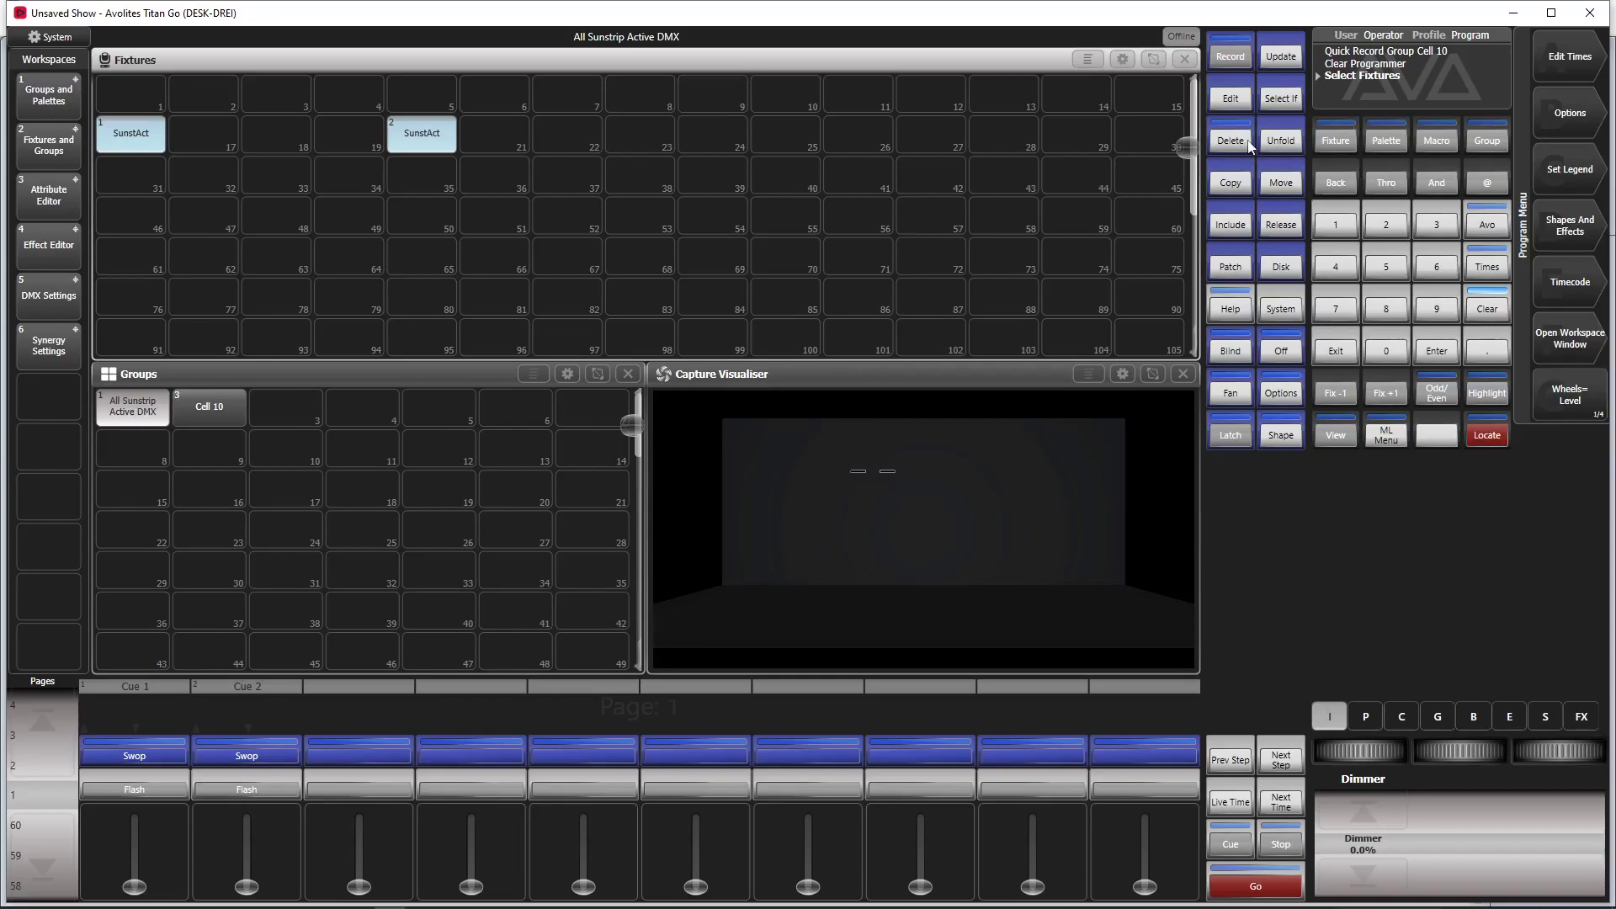
pyautogui.click(1287, 145)
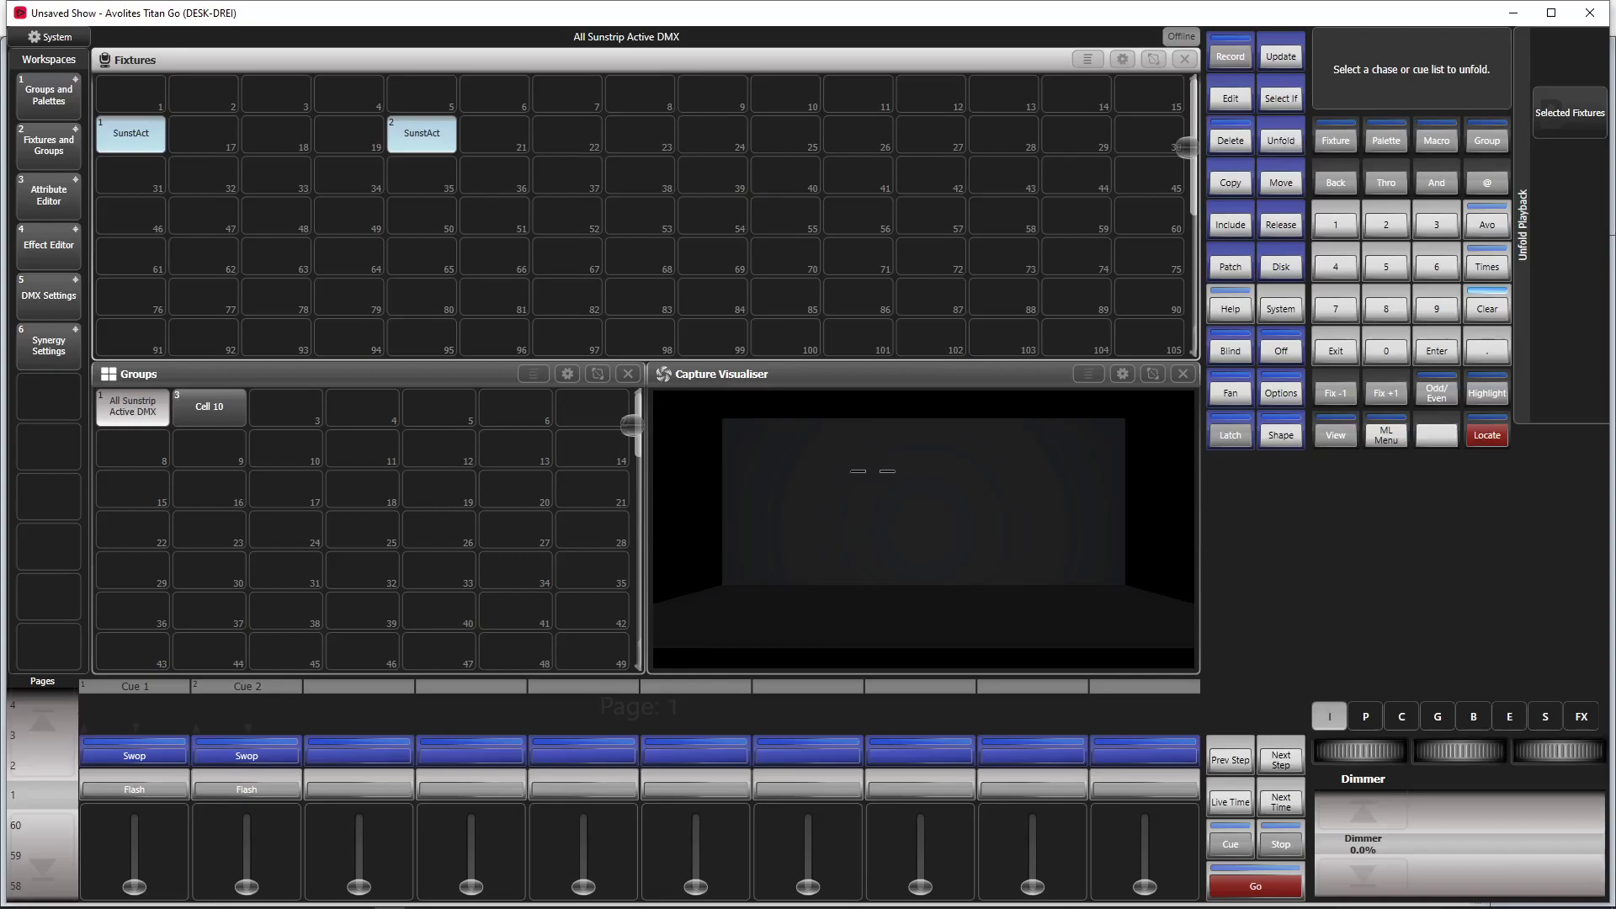
pyautogui.click(1548, 110)
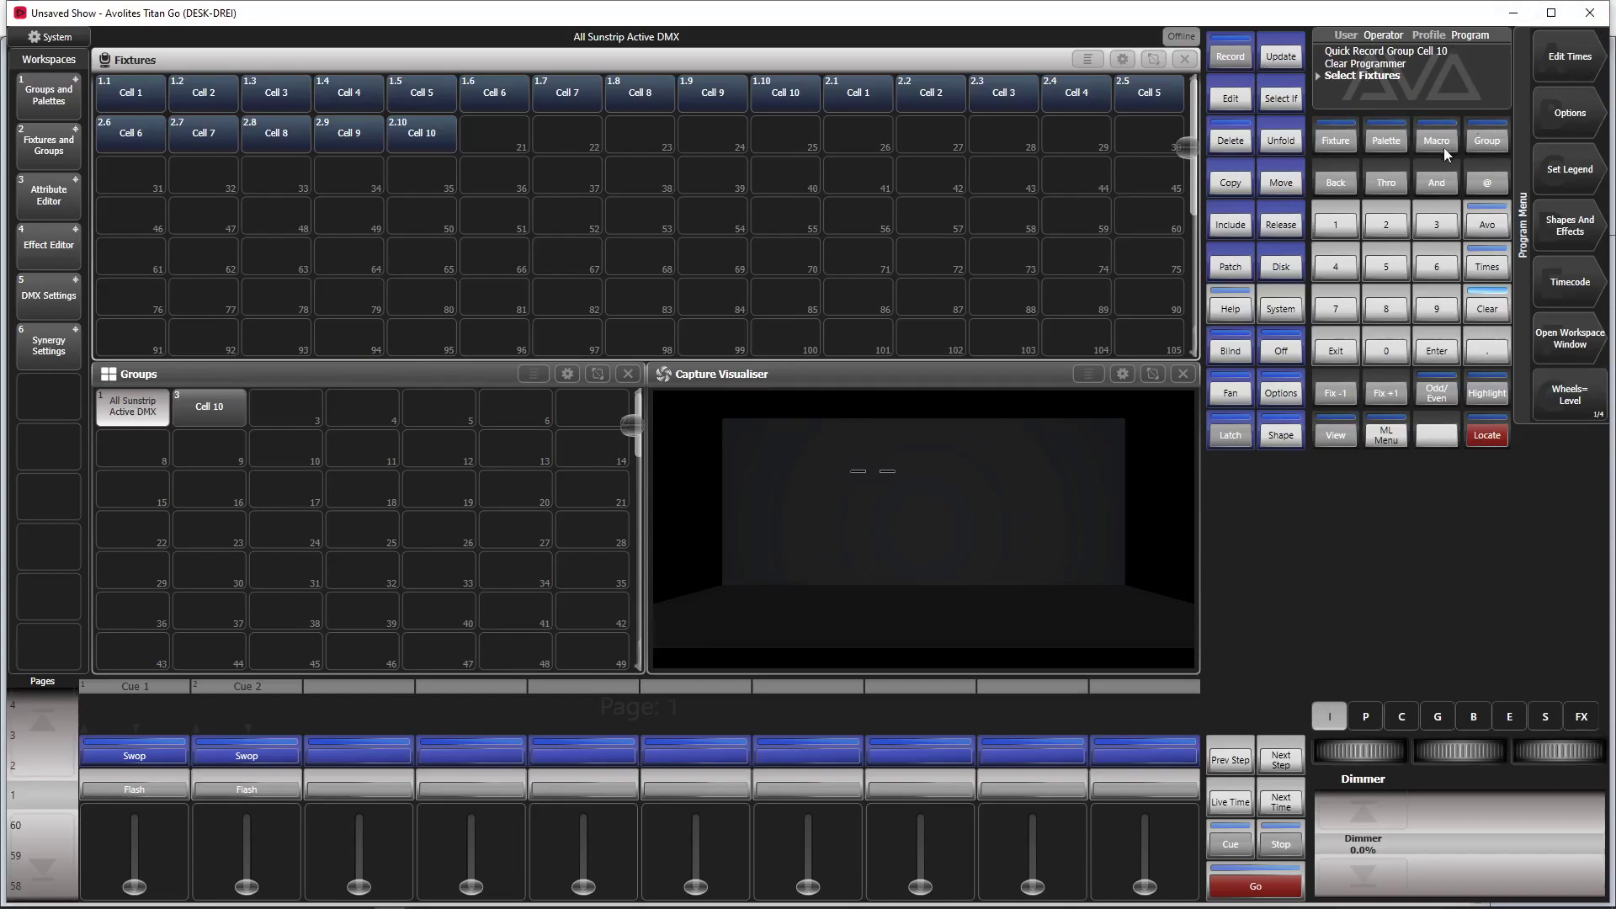
pyautogui.click(1476, 143)
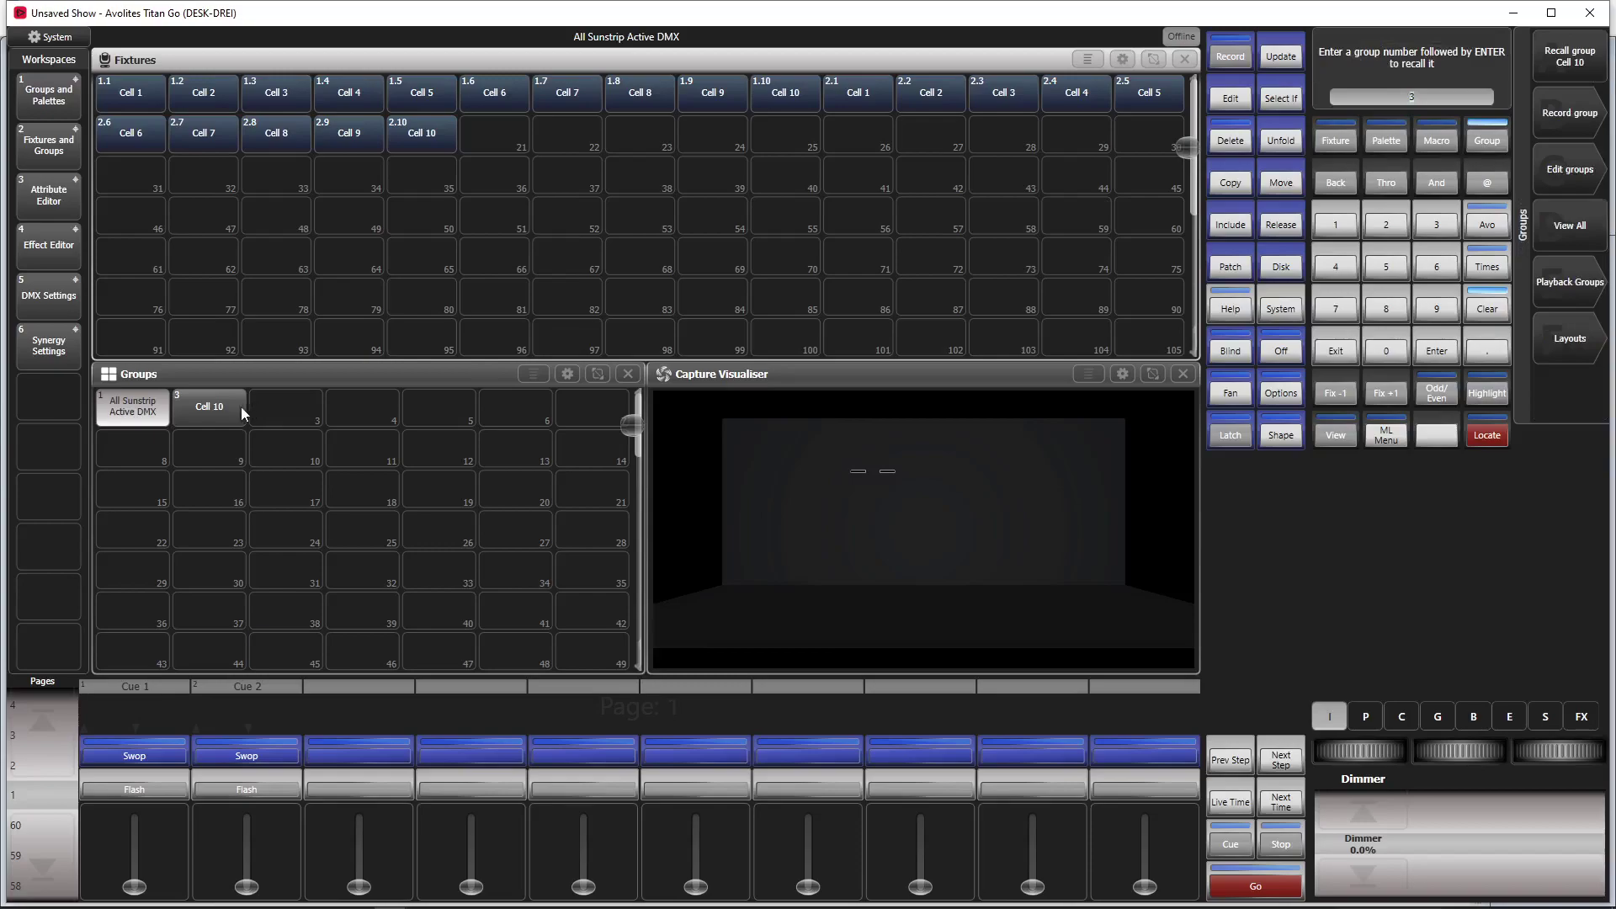
# Step: In Cell 10's fixture order, place cells 2.10, 2.9, 2.8, 2.7 and 2.6 next in sequence
pyautogui.click(202, 409)
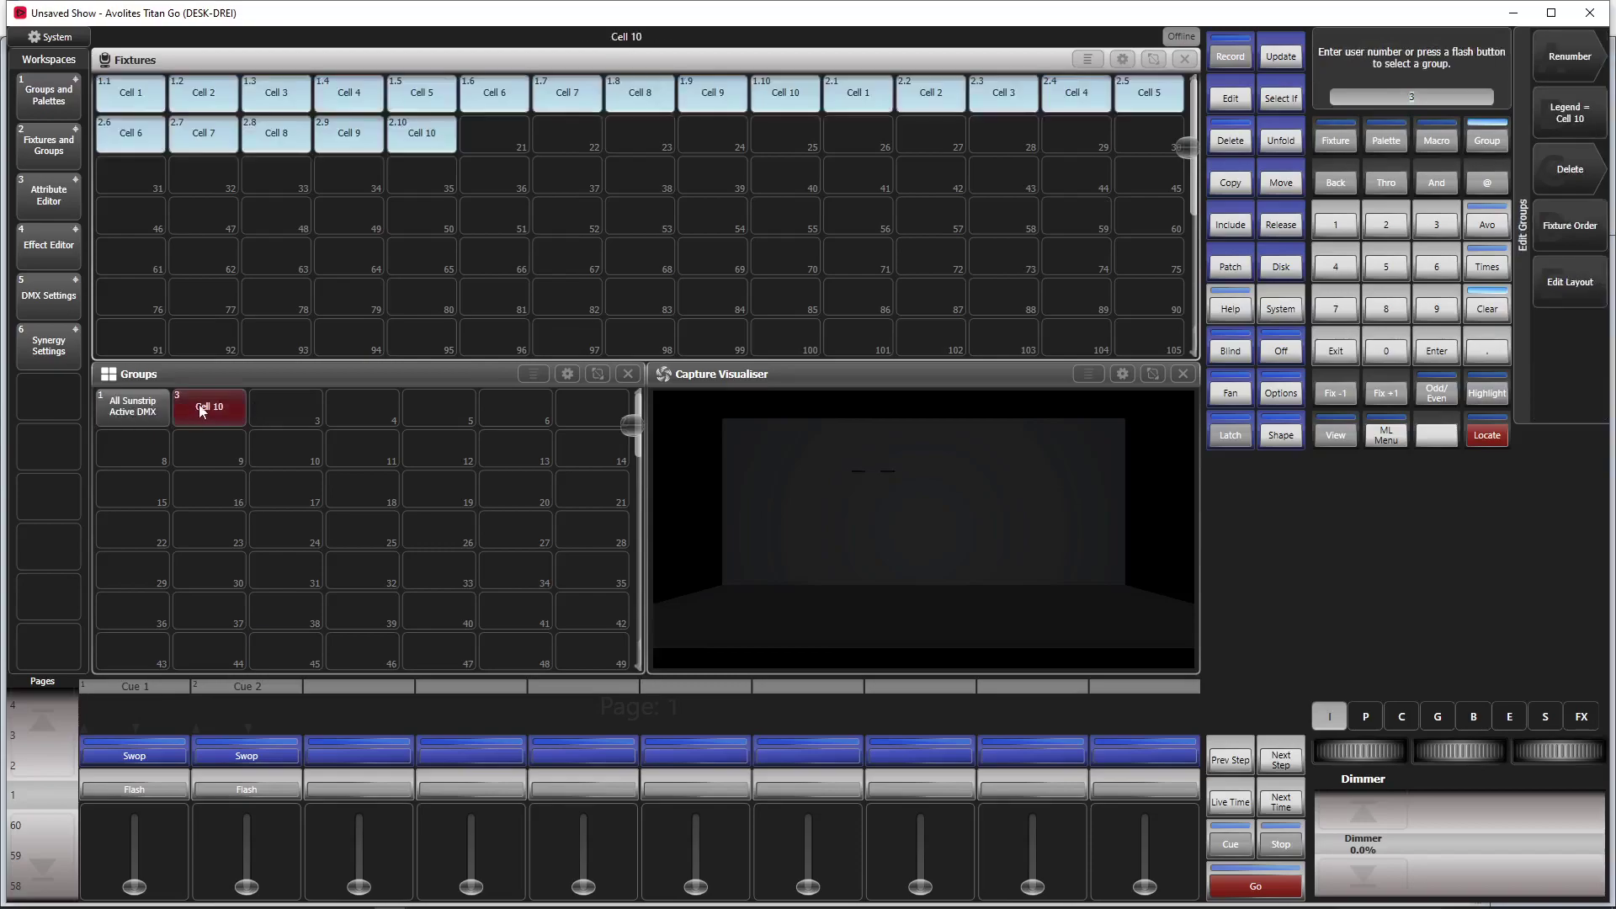
pyautogui.click(1560, 224)
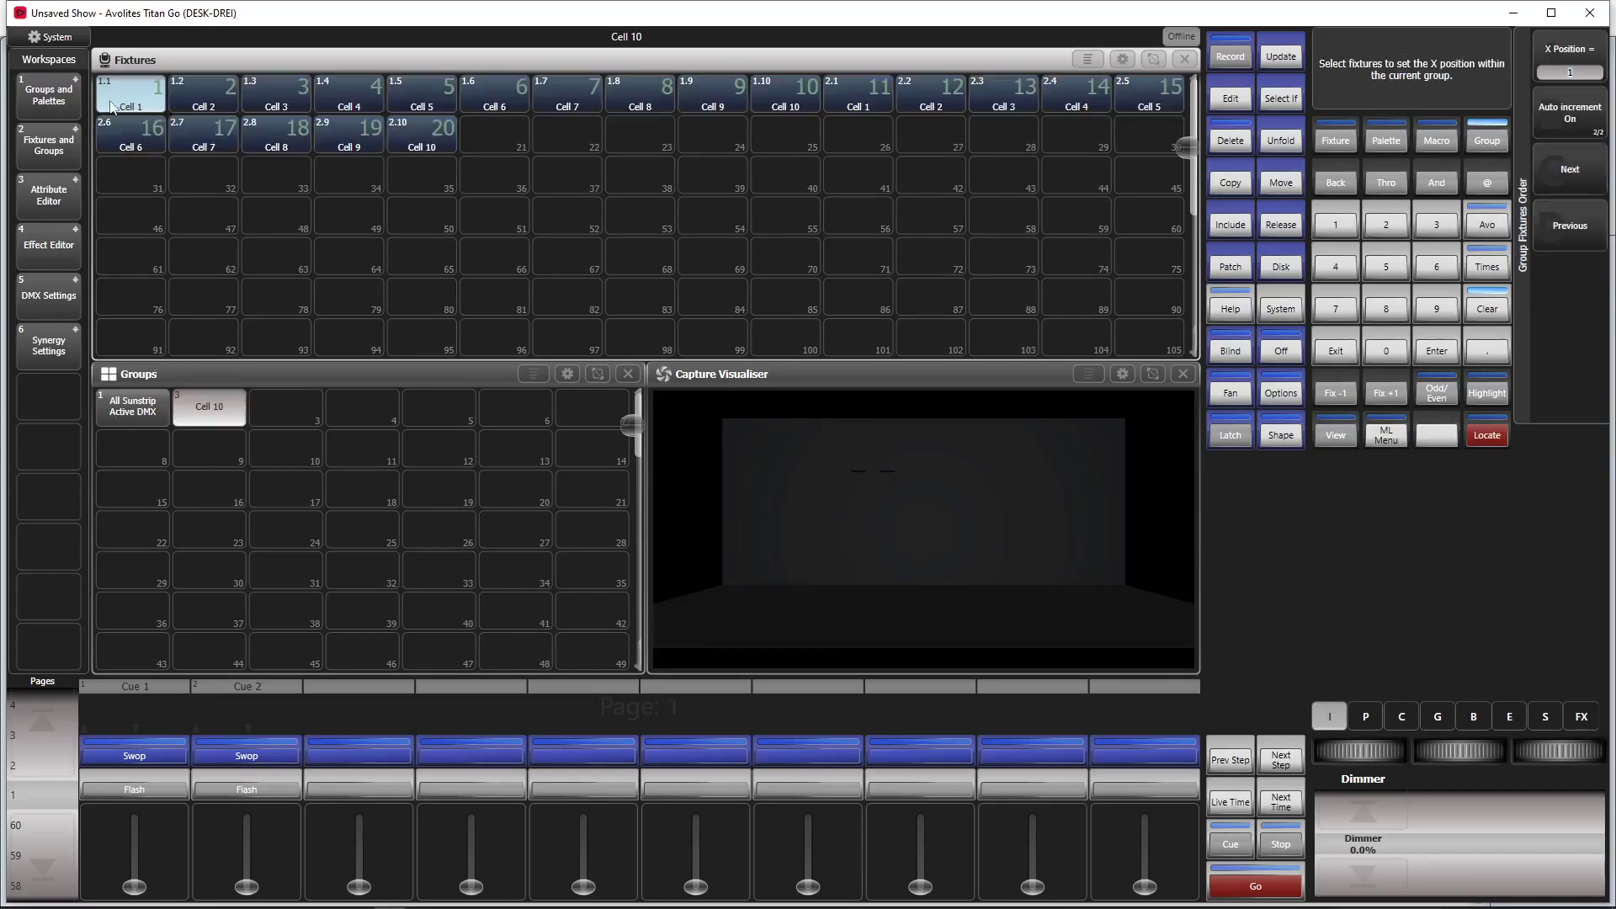
pyautogui.click(444, 128)
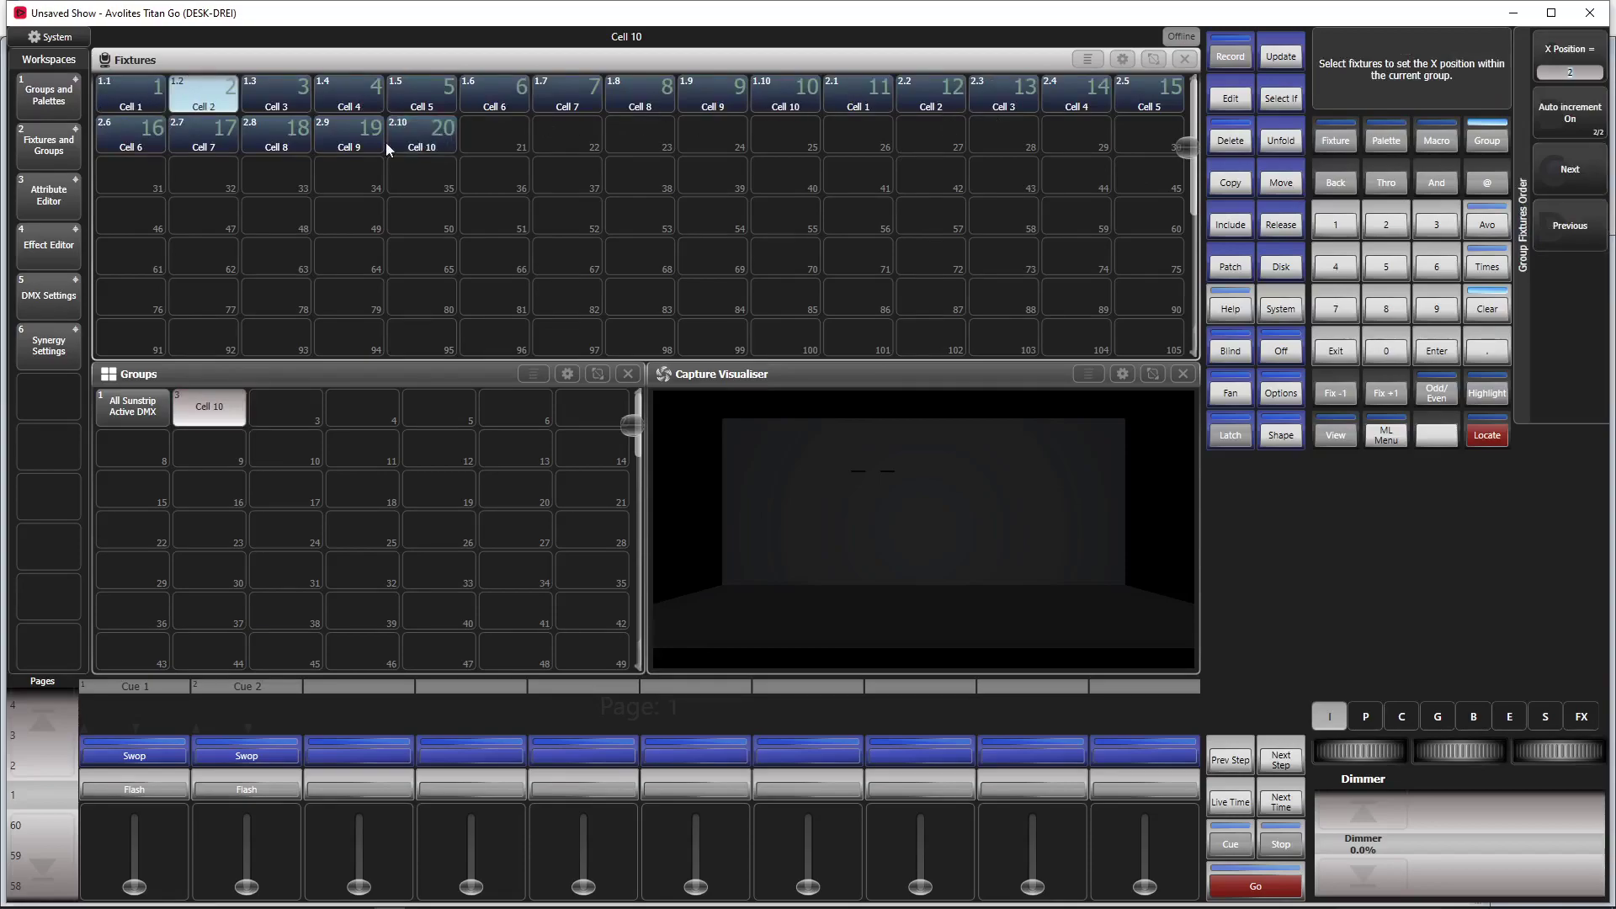
pyautogui.click(348, 122)
pyautogui.click(276, 133)
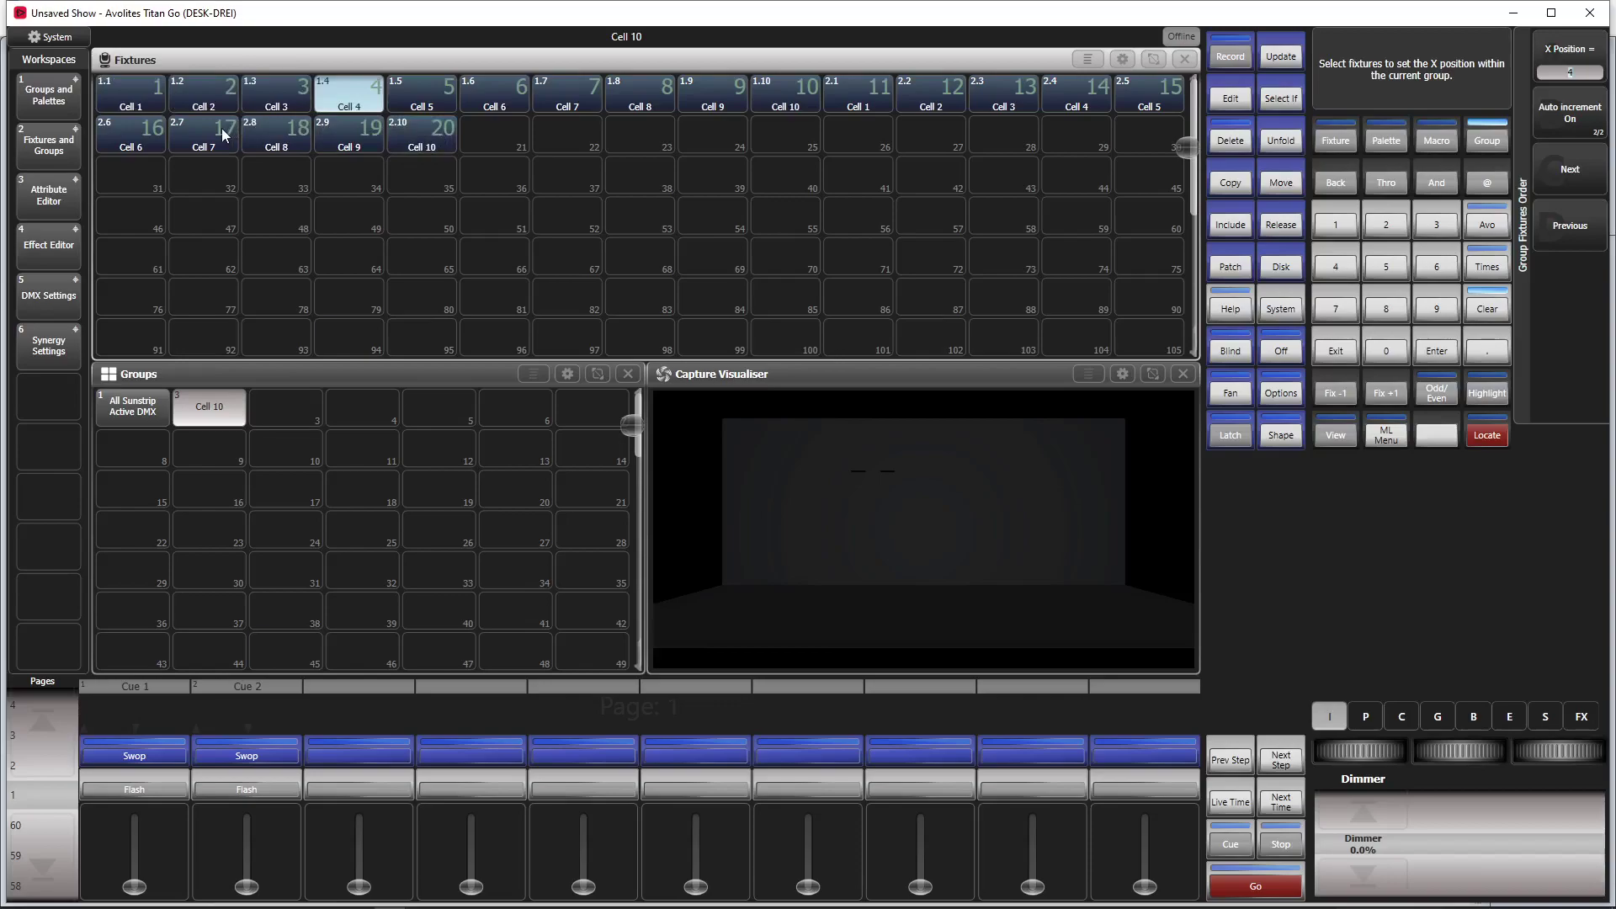
pyautogui.click(221, 128)
pyautogui.click(128, 126)
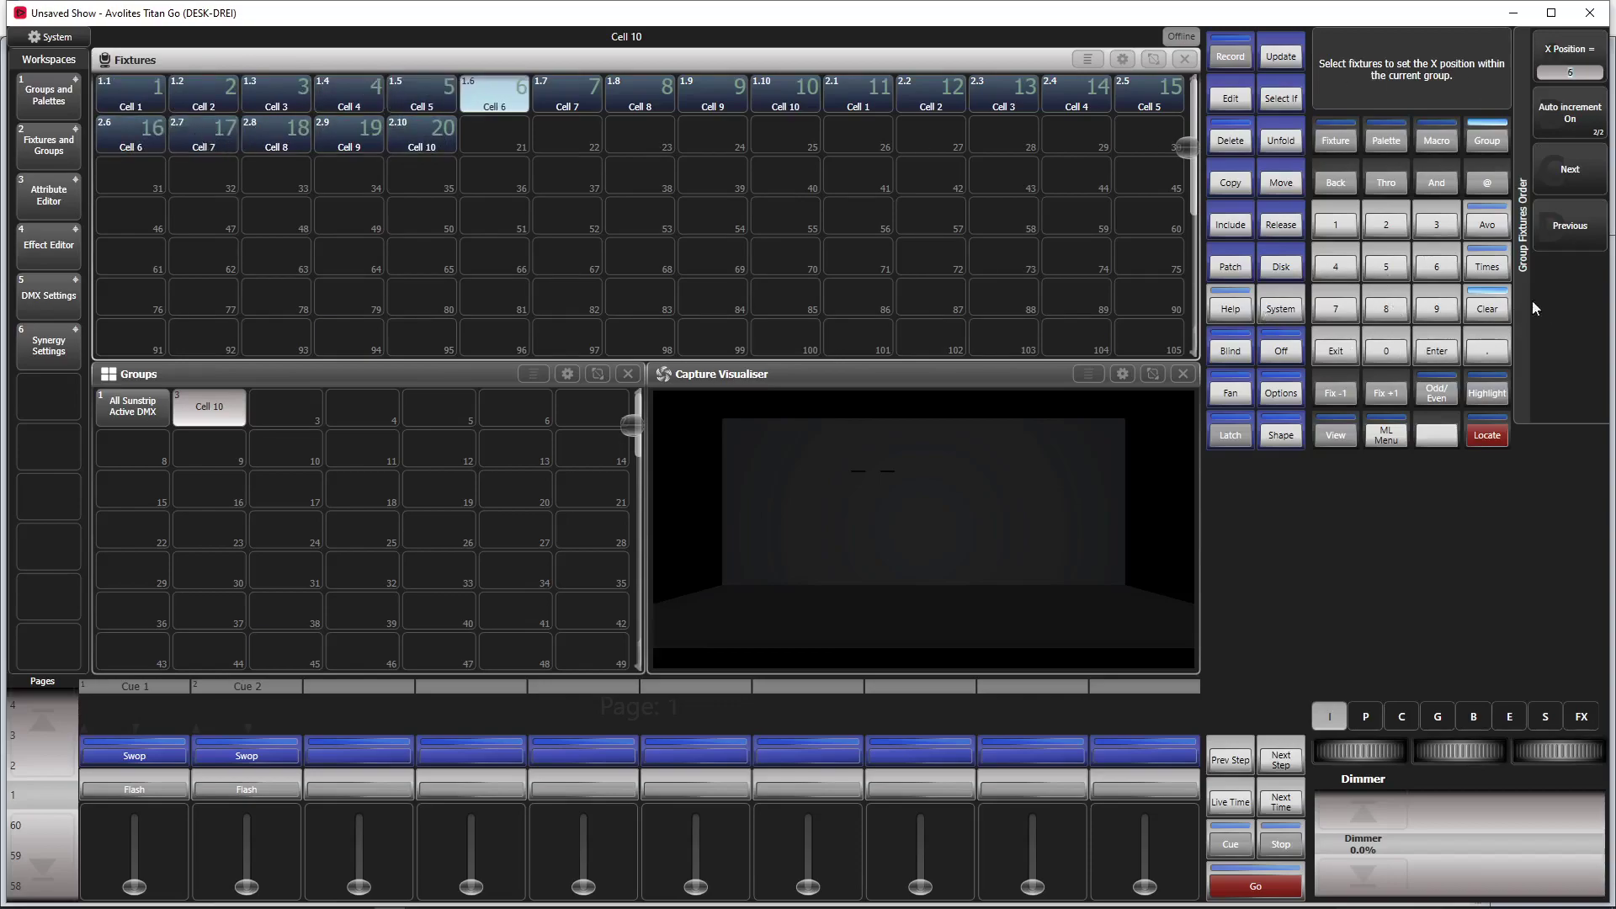
pyautogui.click(1338, 350)
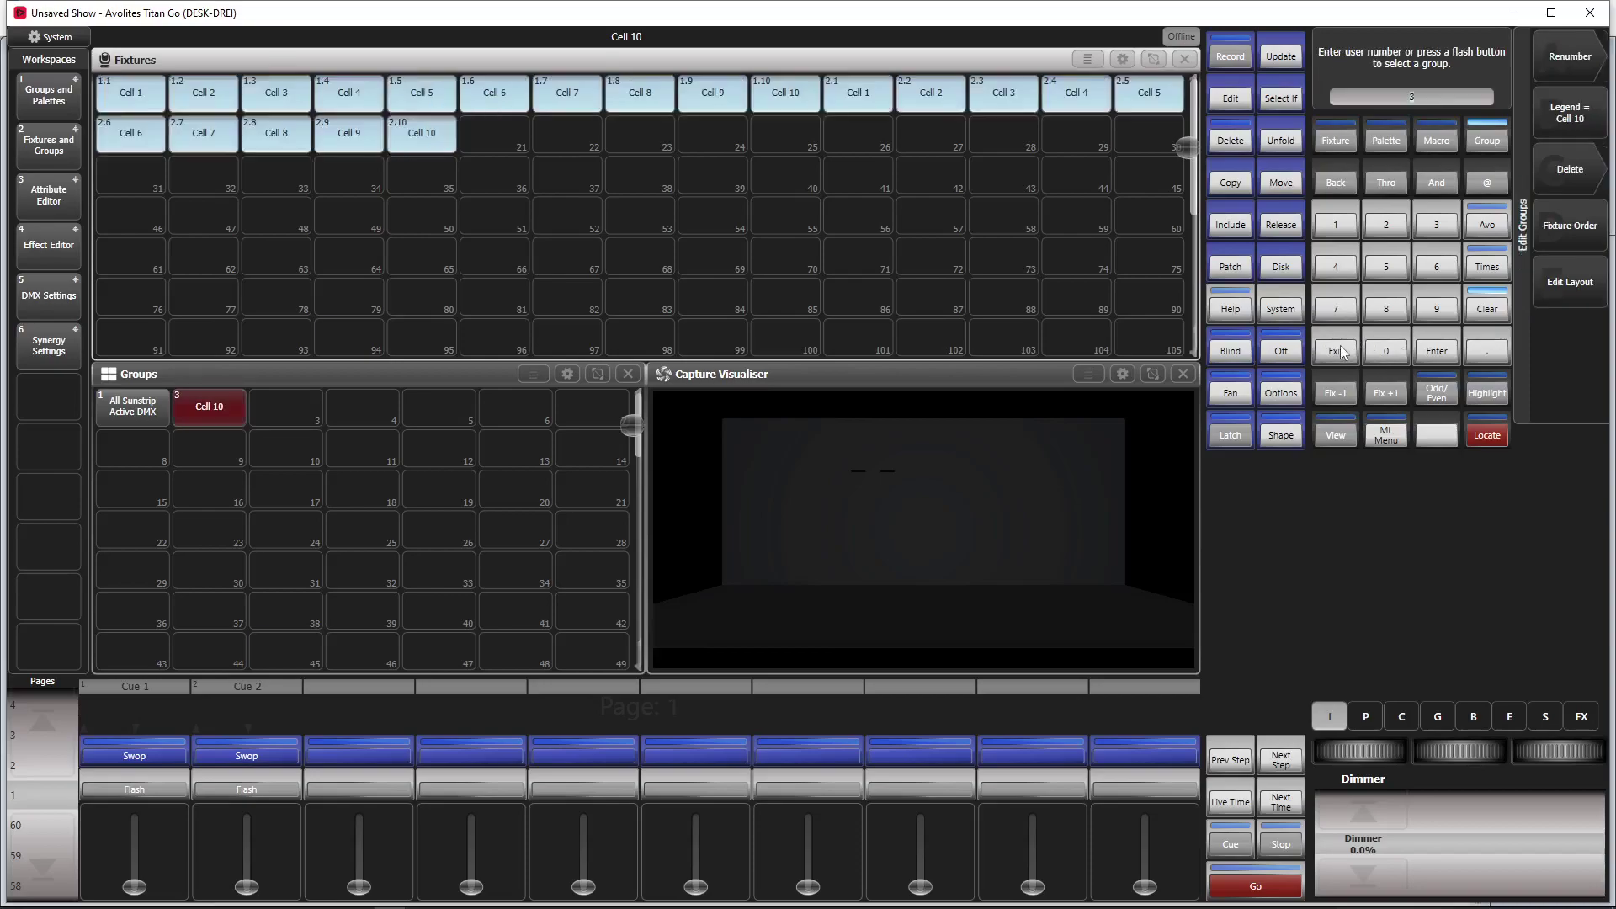
pyautogui.click(1337, 350)
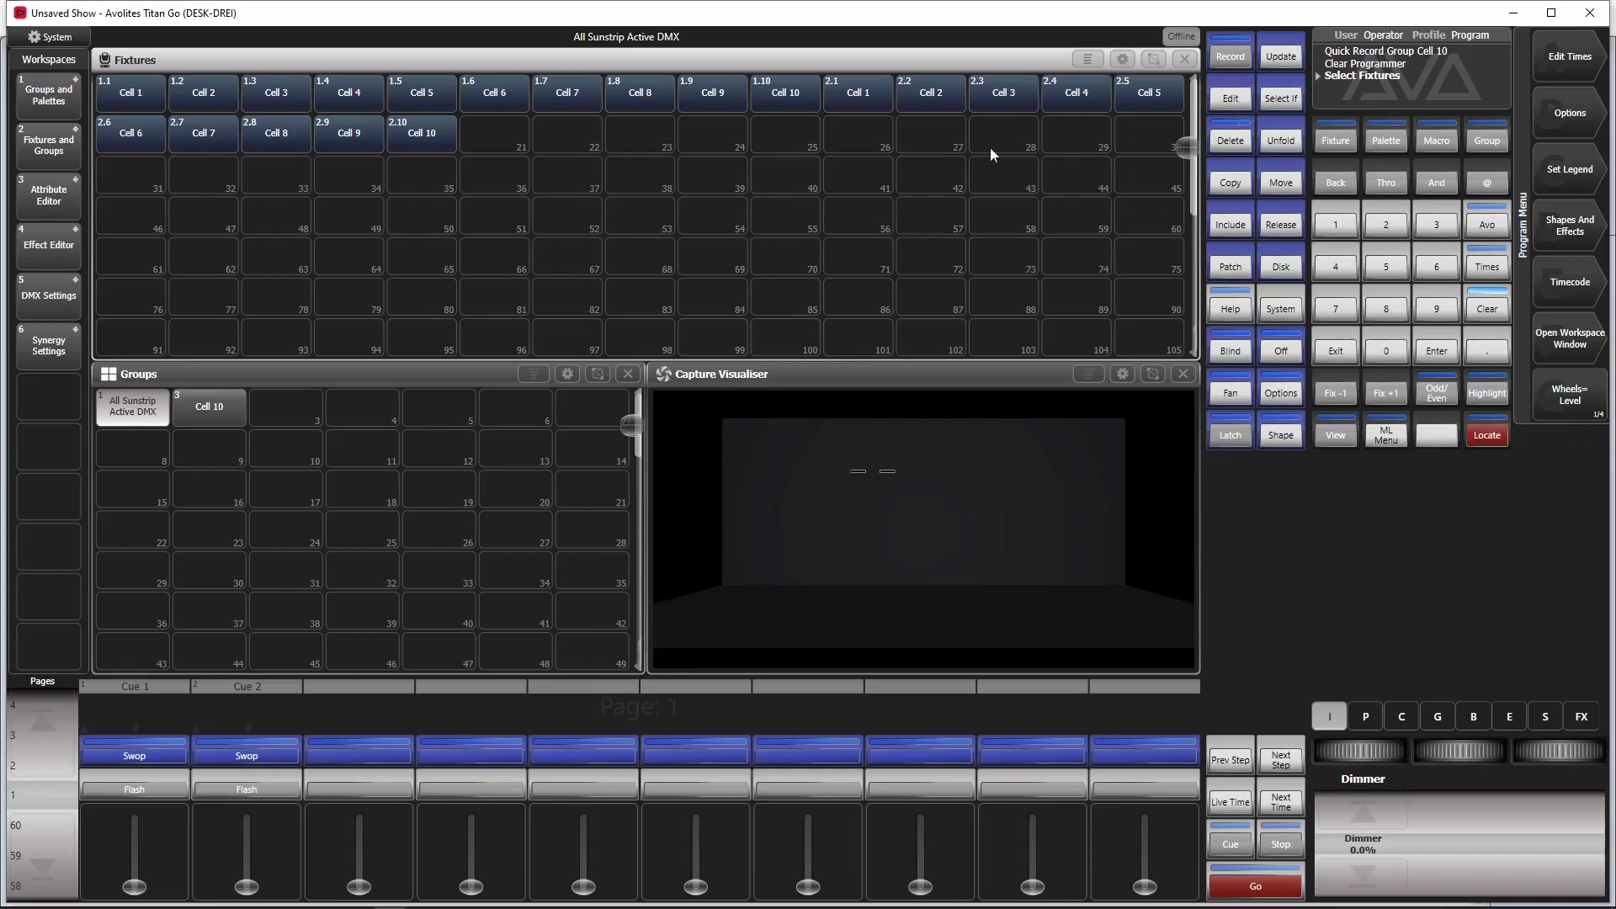
# Step: Open the Group Layout Editor for the Cell 10 group
pyautogui.click(1485, 143)
pyautogui.click(198, 411)
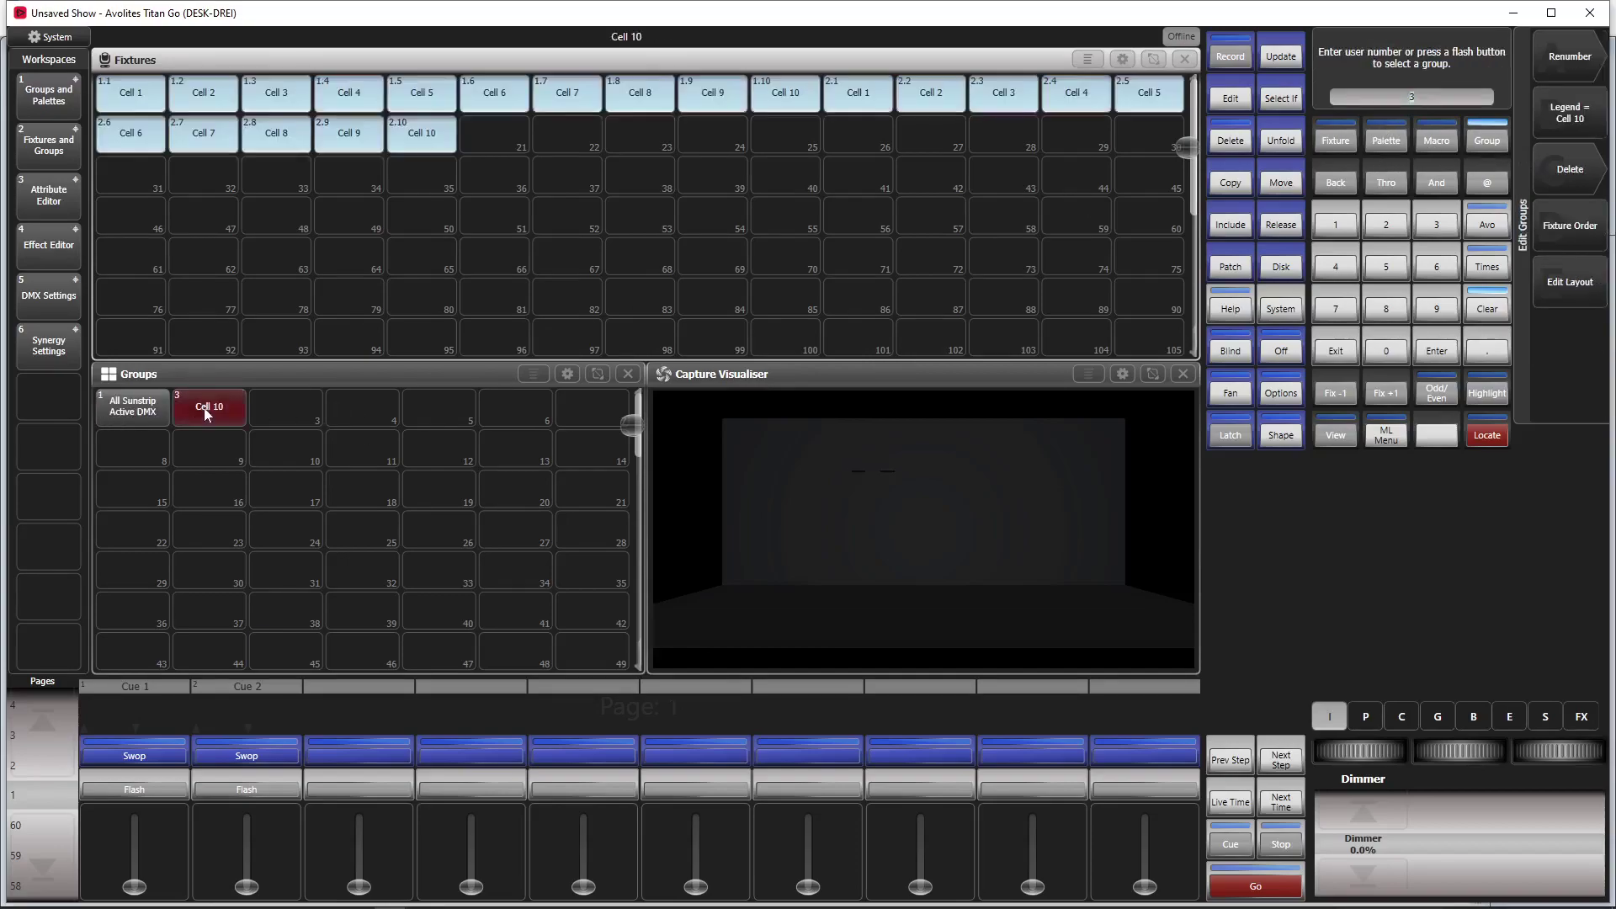
pyautogui.click(1555, 283)
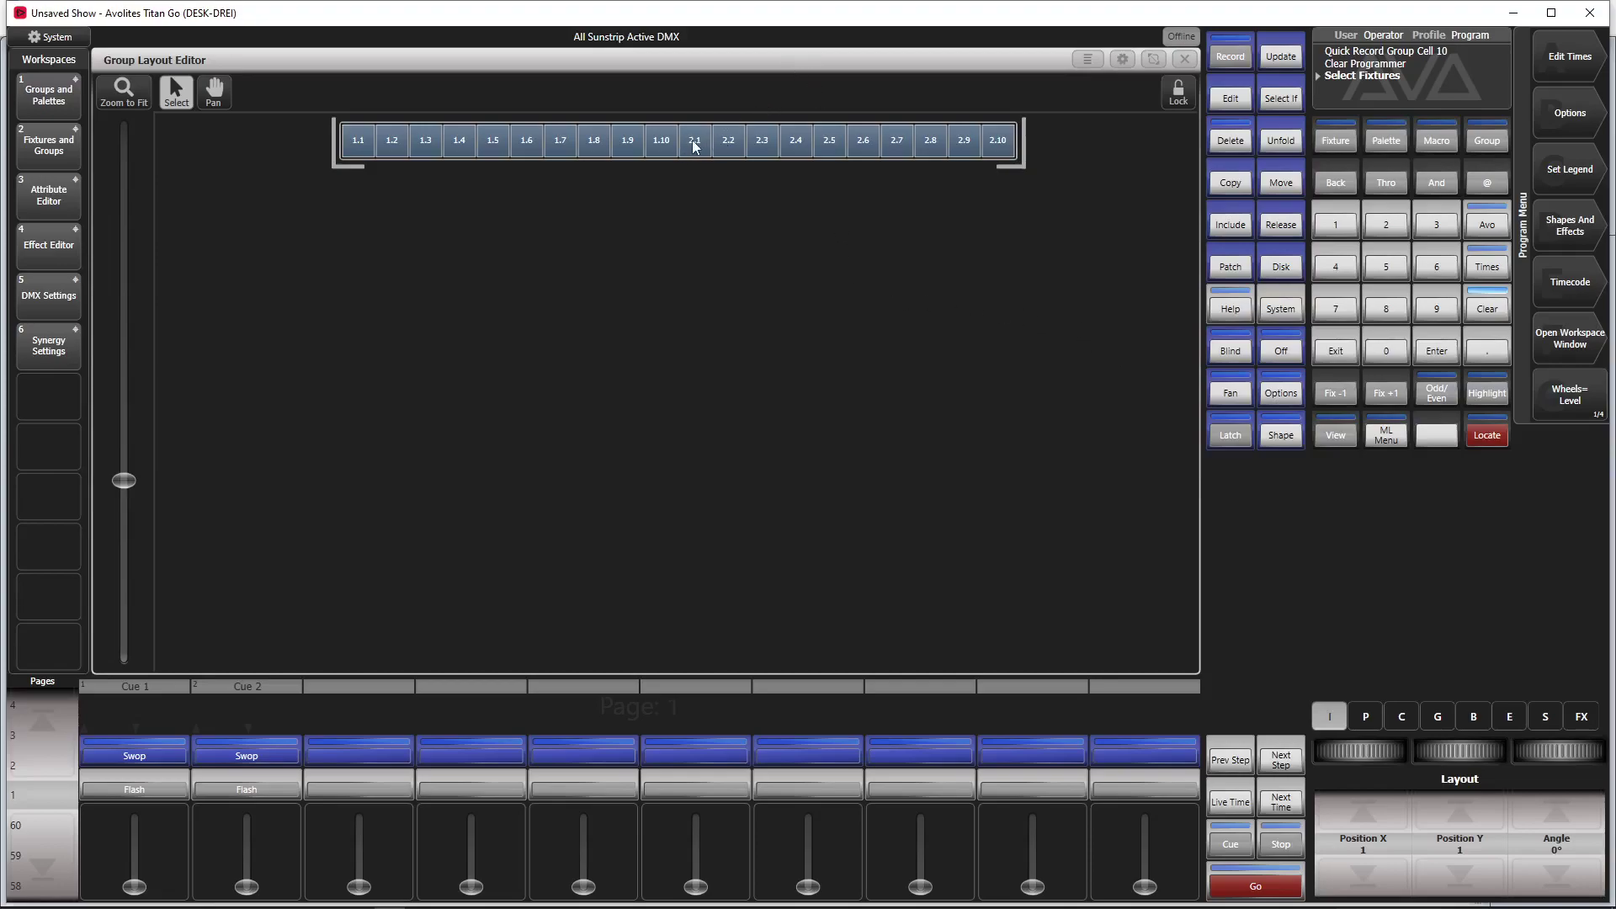
# Step: Select cells 2.1–2.10 and set the layout wheels to Rotate Selection
pyautogui.moveTo(694, 147)
pyautogui.mouseDown()
pyautogui.moveTo(1069, 144)
pyautogui.moveTo(1027, 151)
pyautogui.mouseUp()
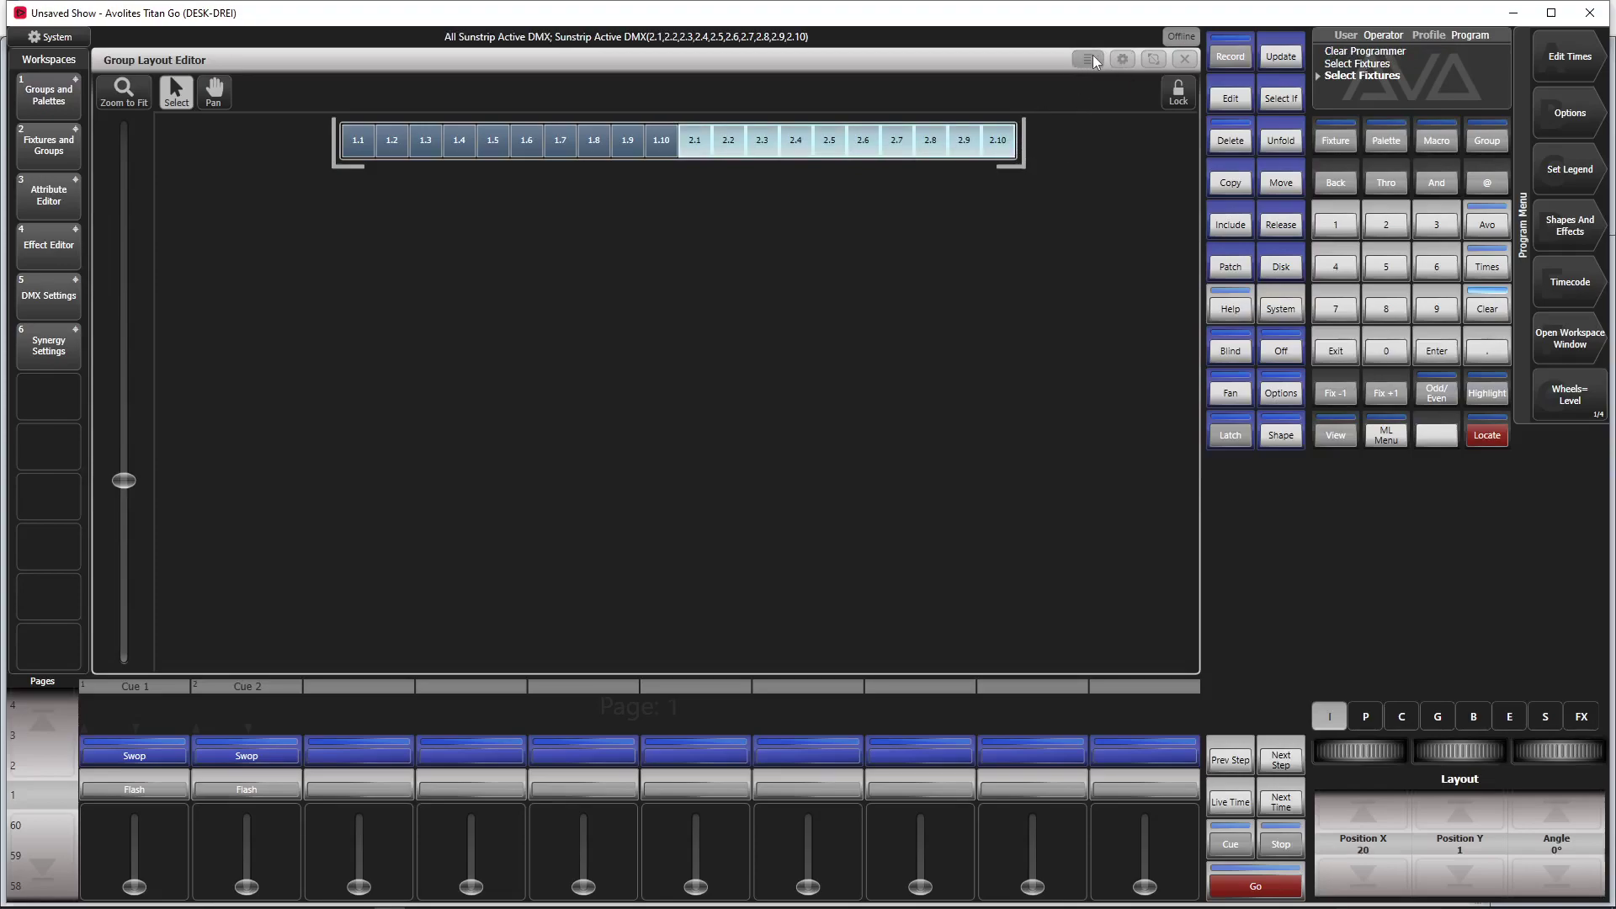
pyautogui.click(1094, 62)
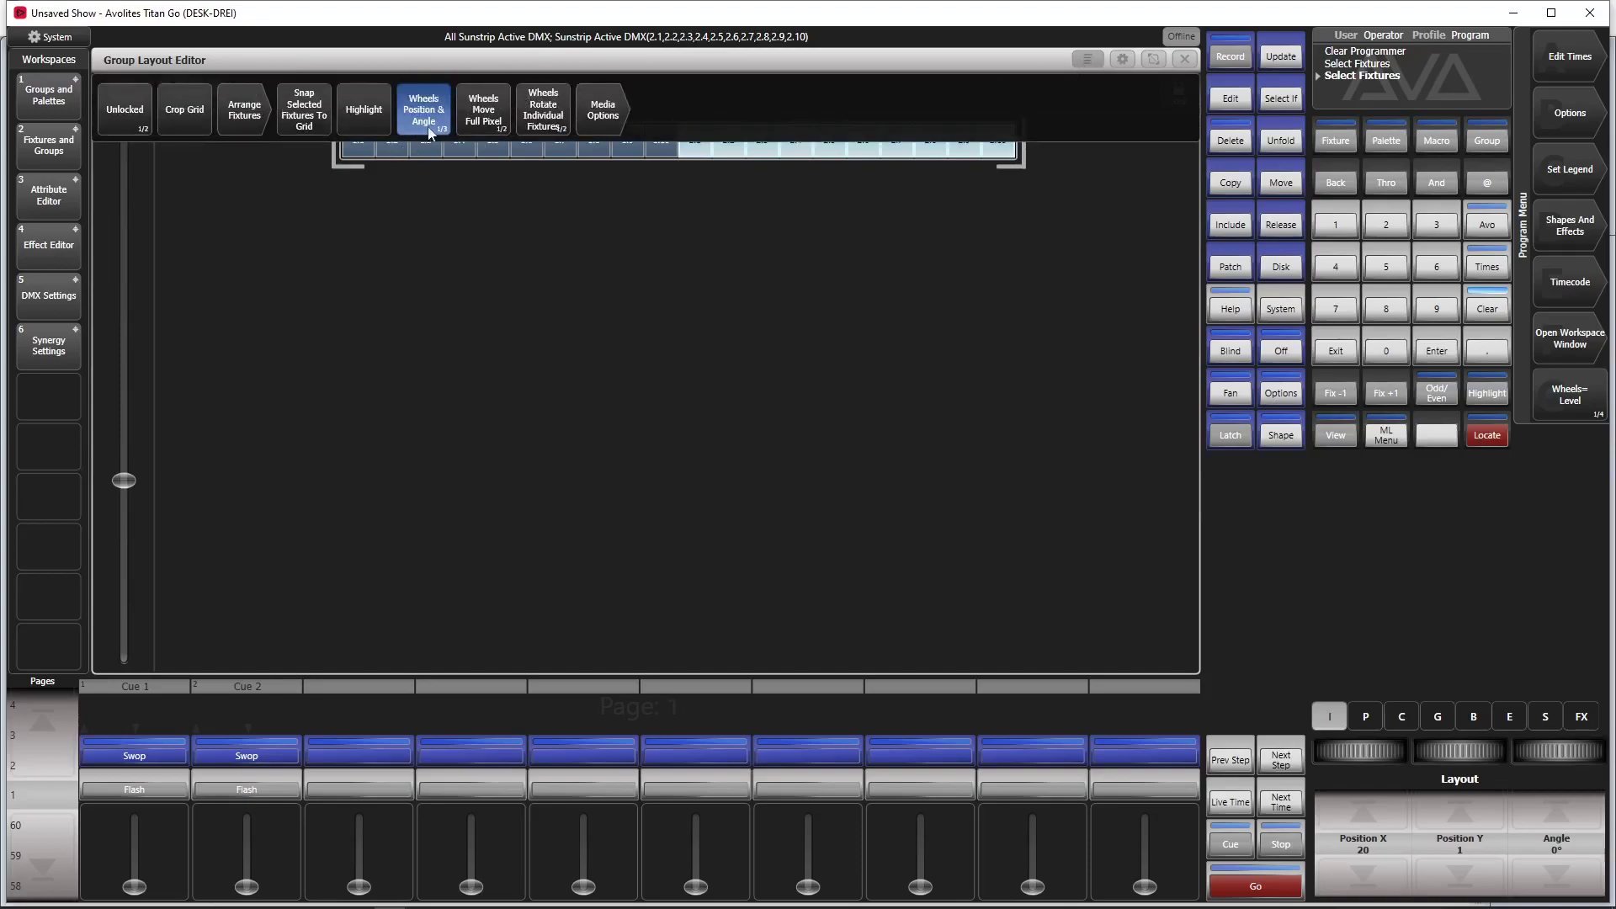
pyautogui.click(557, 112)
pyautogui.click(1098, 58)
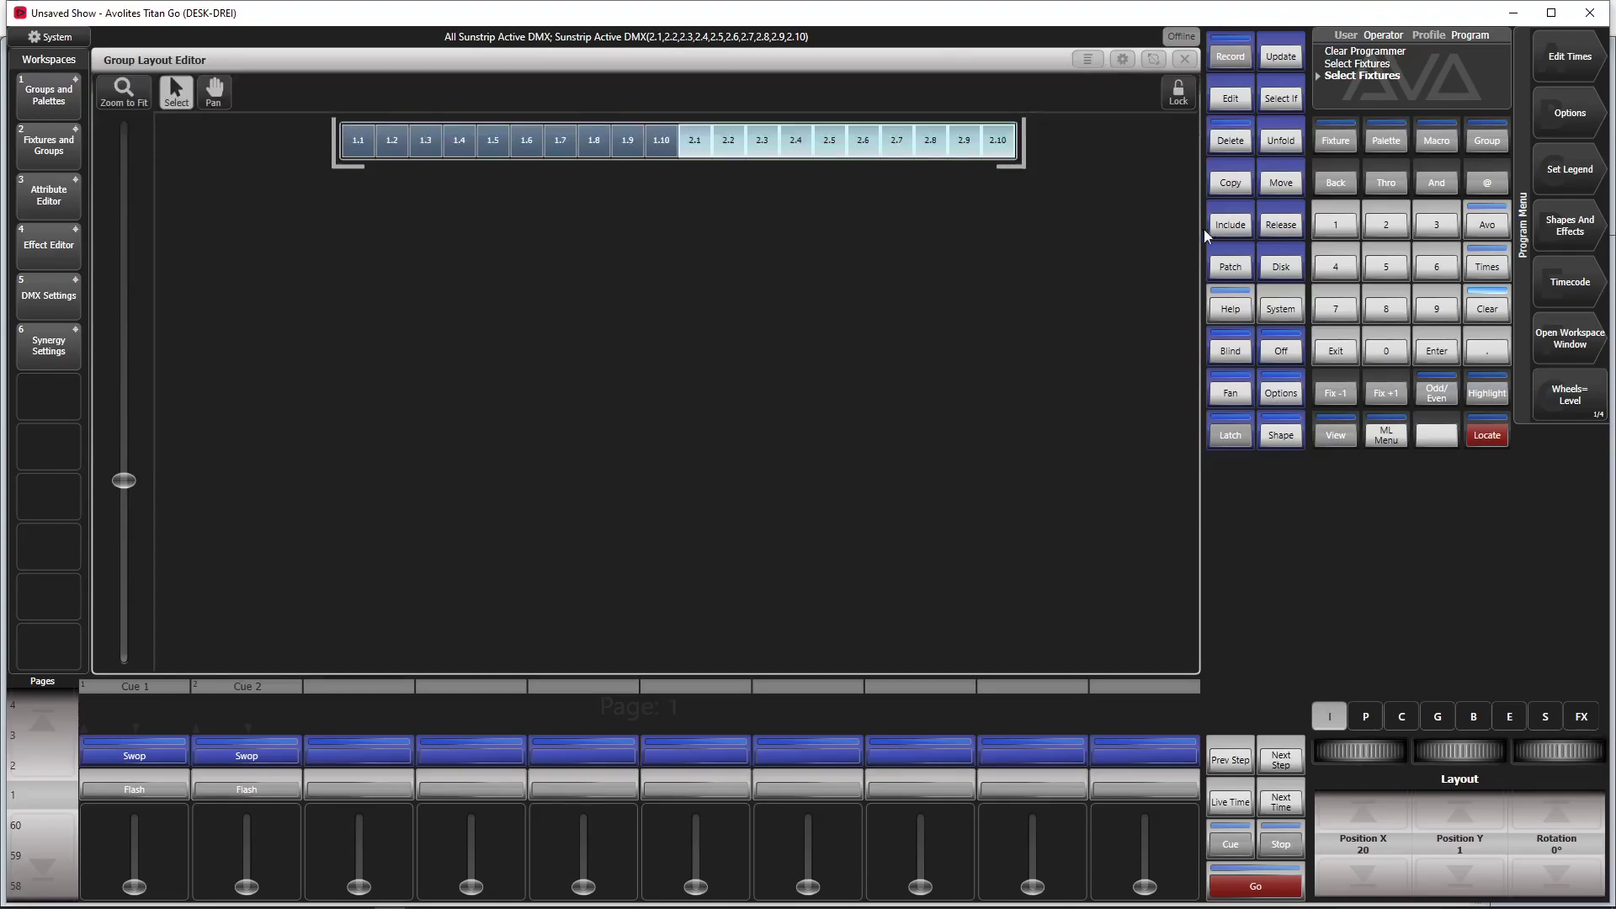
# Step: Rotate the selected cells in 45° increments to 180°
pyautogui.click(1582, 828)
pyautogui.click(1583, 828)
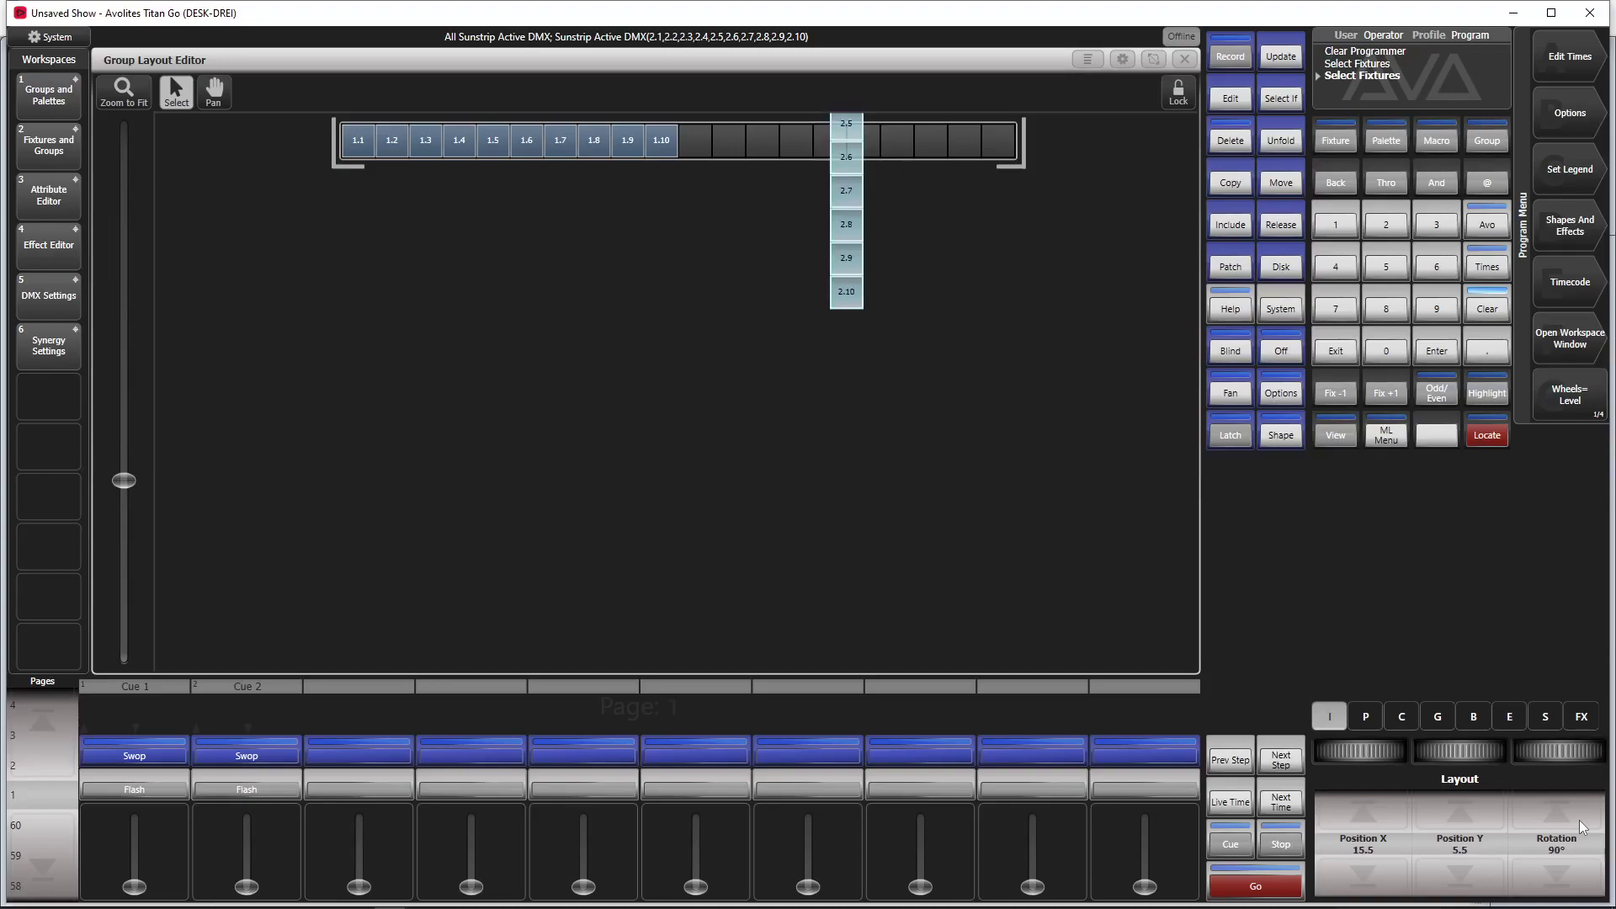
pyautogui.click(1582, 827)
pyautogui.click(1583, 828)
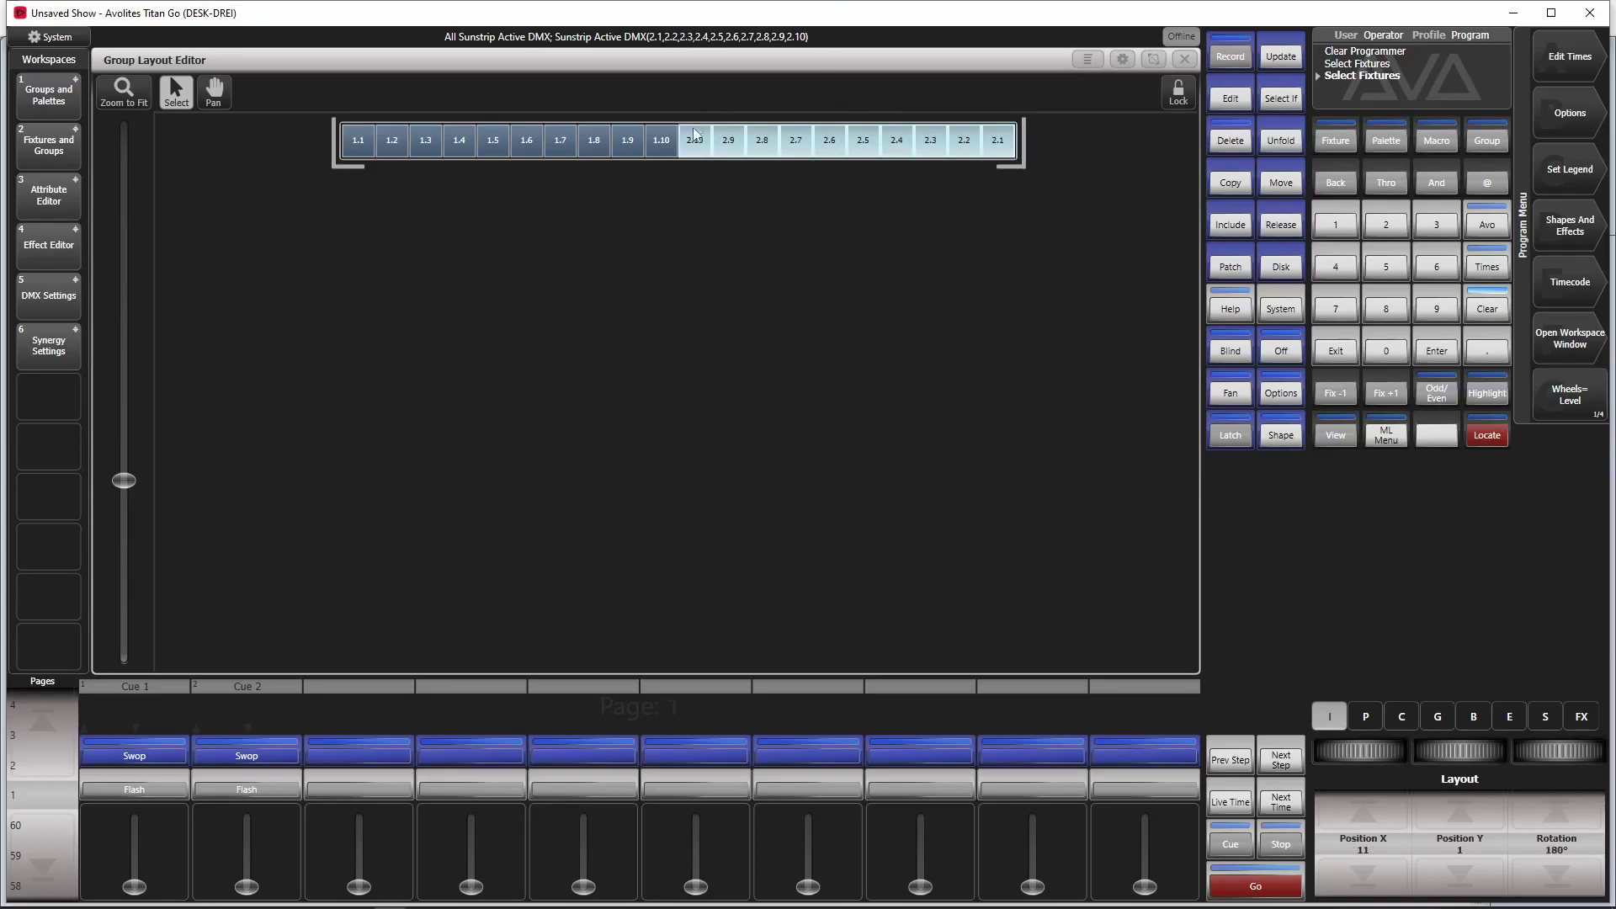
# Step: Move cells 2.10–2.1 into a second row under 1.1–1.10, shrink the grid, and close the editor
pyautogui.moveTo(693, 143)
pyautogui.mouseDown()
pyautogui.moveTo(357, 174)
pyautogui.moveTo(353, 191)
pyautogui.moveTo(357, 175)
pyautogui.mouseUp()
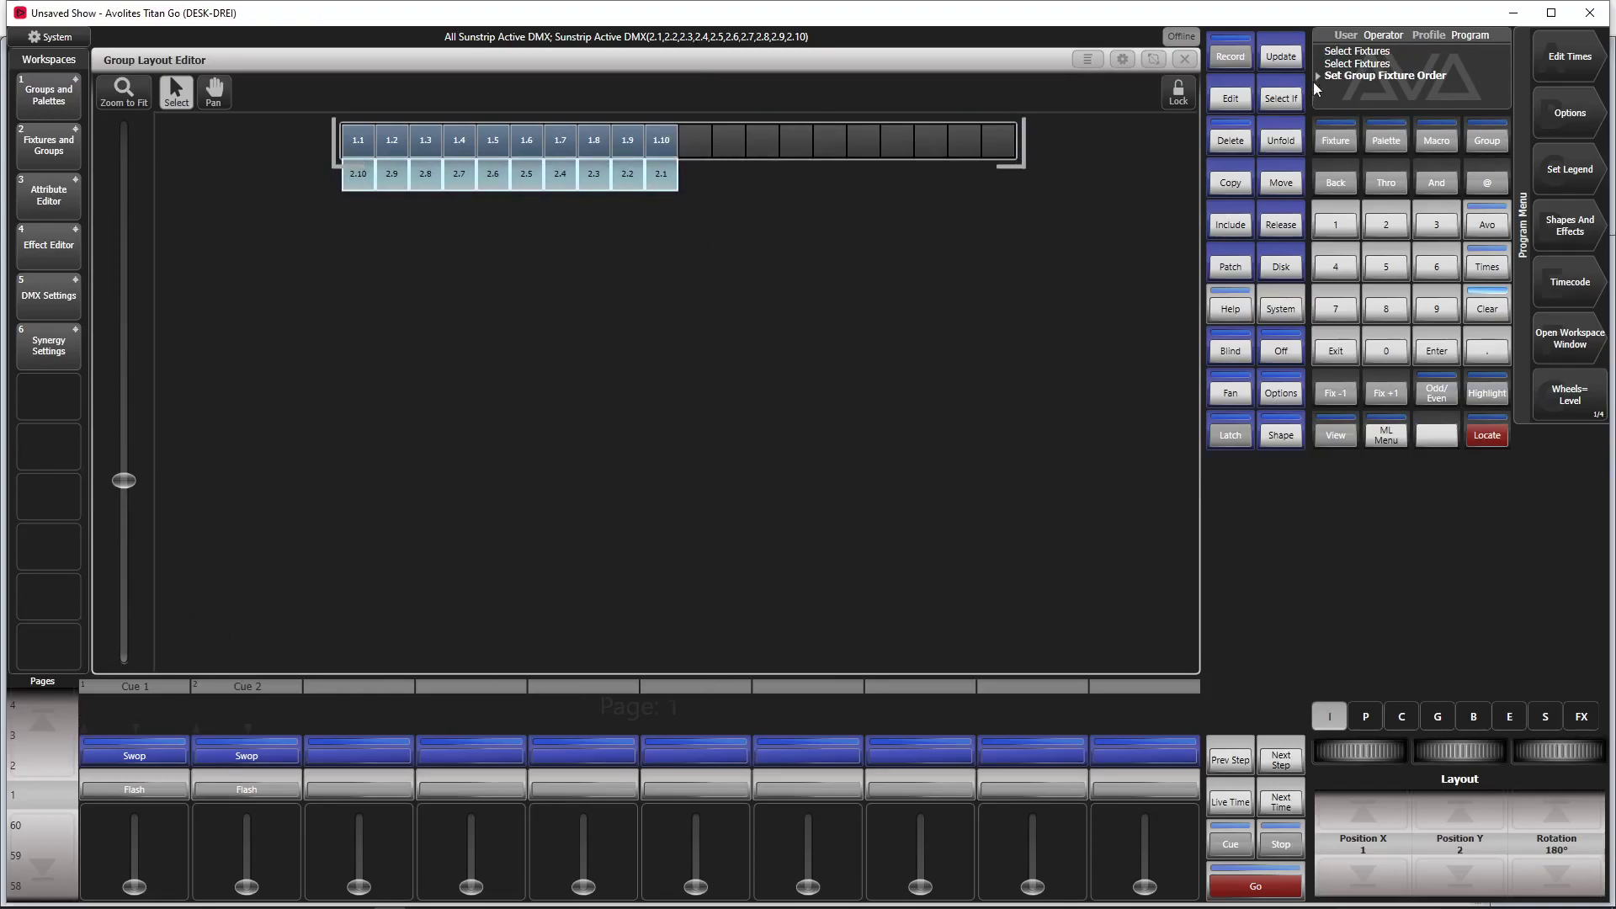
pyautogui.moveTo(1019, 165)
pyautogui.mouseDown()
pyautogui.moveTo(801, 198)
pyautogui.moveTo(896, 171)
pyautogui.mouseUp()
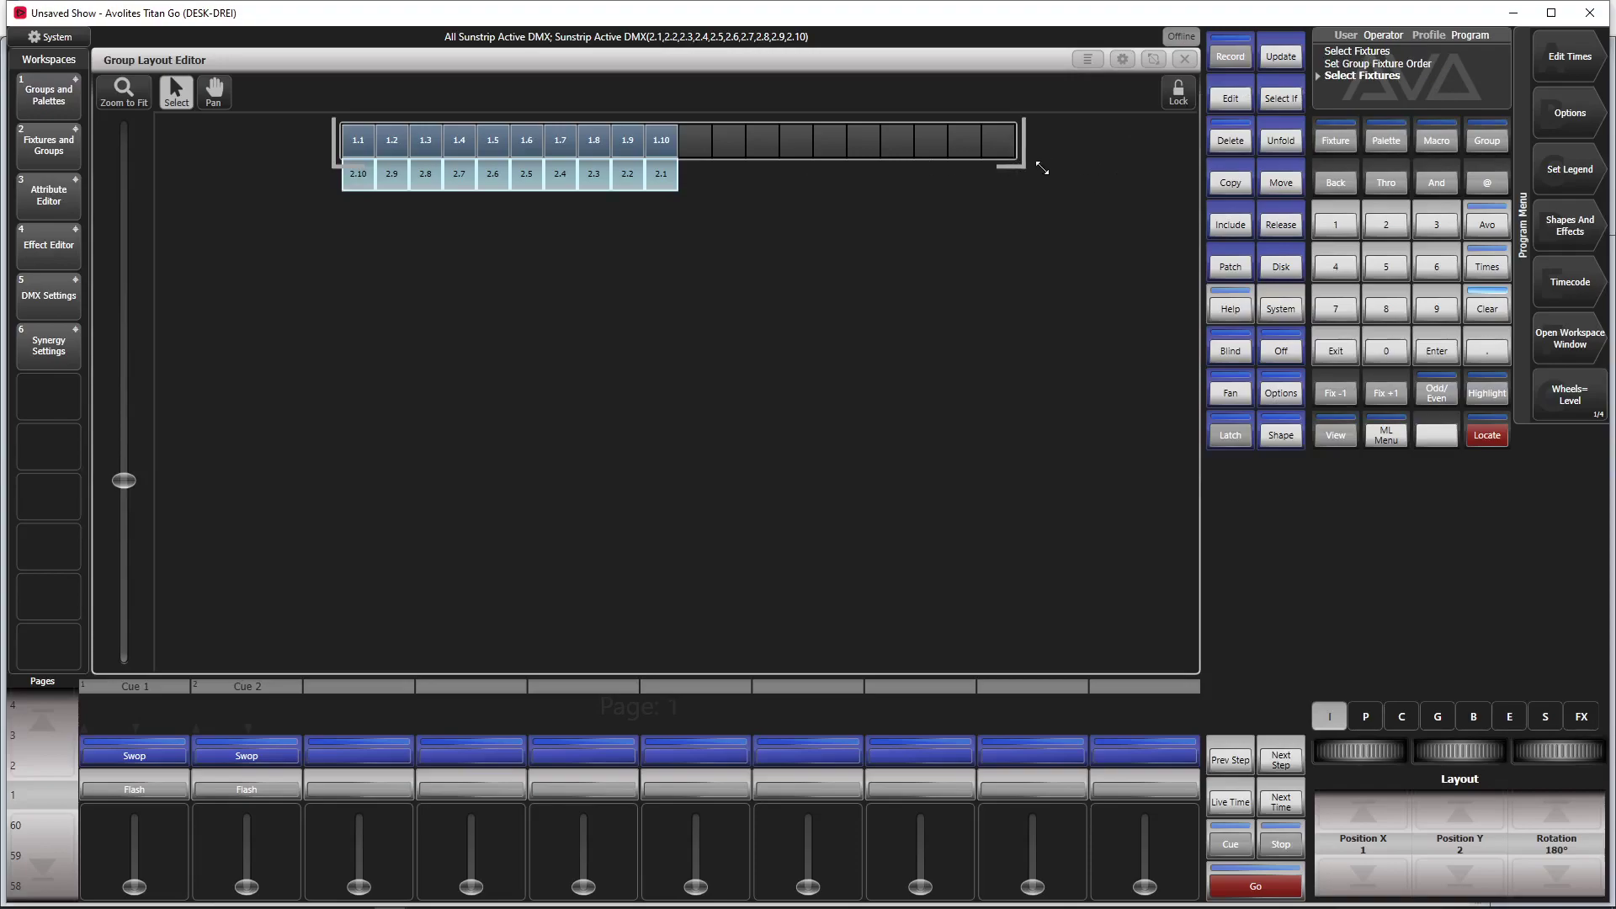
pyautogui.moveTo(1032, 162)
pyautogui.mouseDown()
pyautogui.moveTo(755, 205)
pyautogui.moveTo(882, 196)
pyautogui.moveTo(783, 195)
pyautogui.moveTo(878, 192)
pyautogui.moveTo(843, 184)
pyautogui.mouseUp()
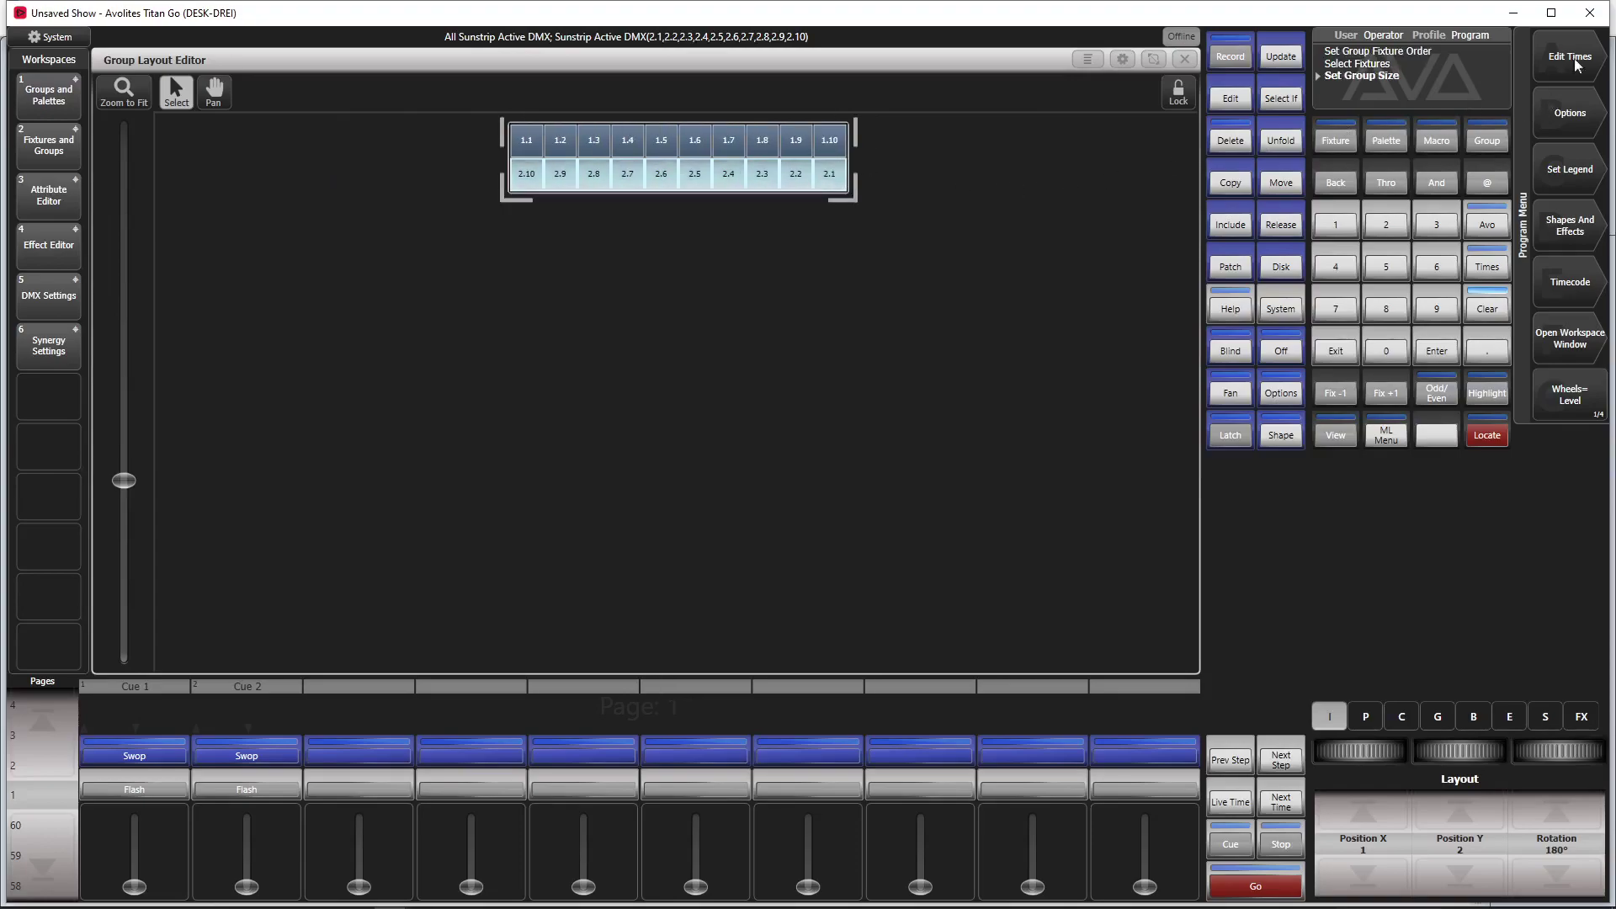
pyautogui.click(1490, 309)
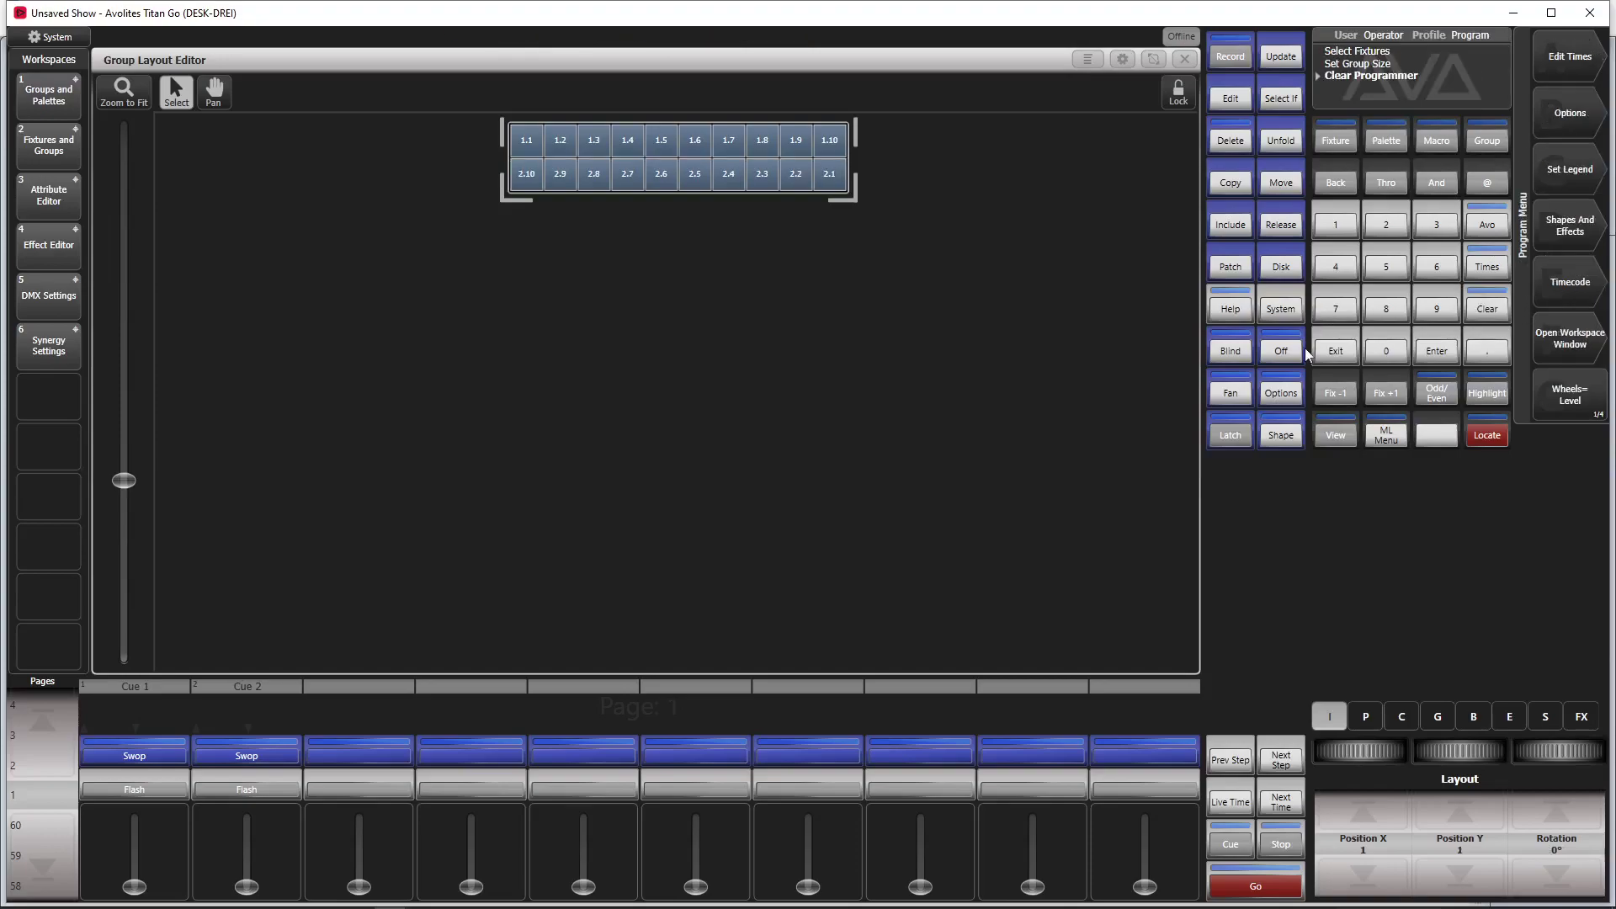
pyautogui.click(1187, 61)
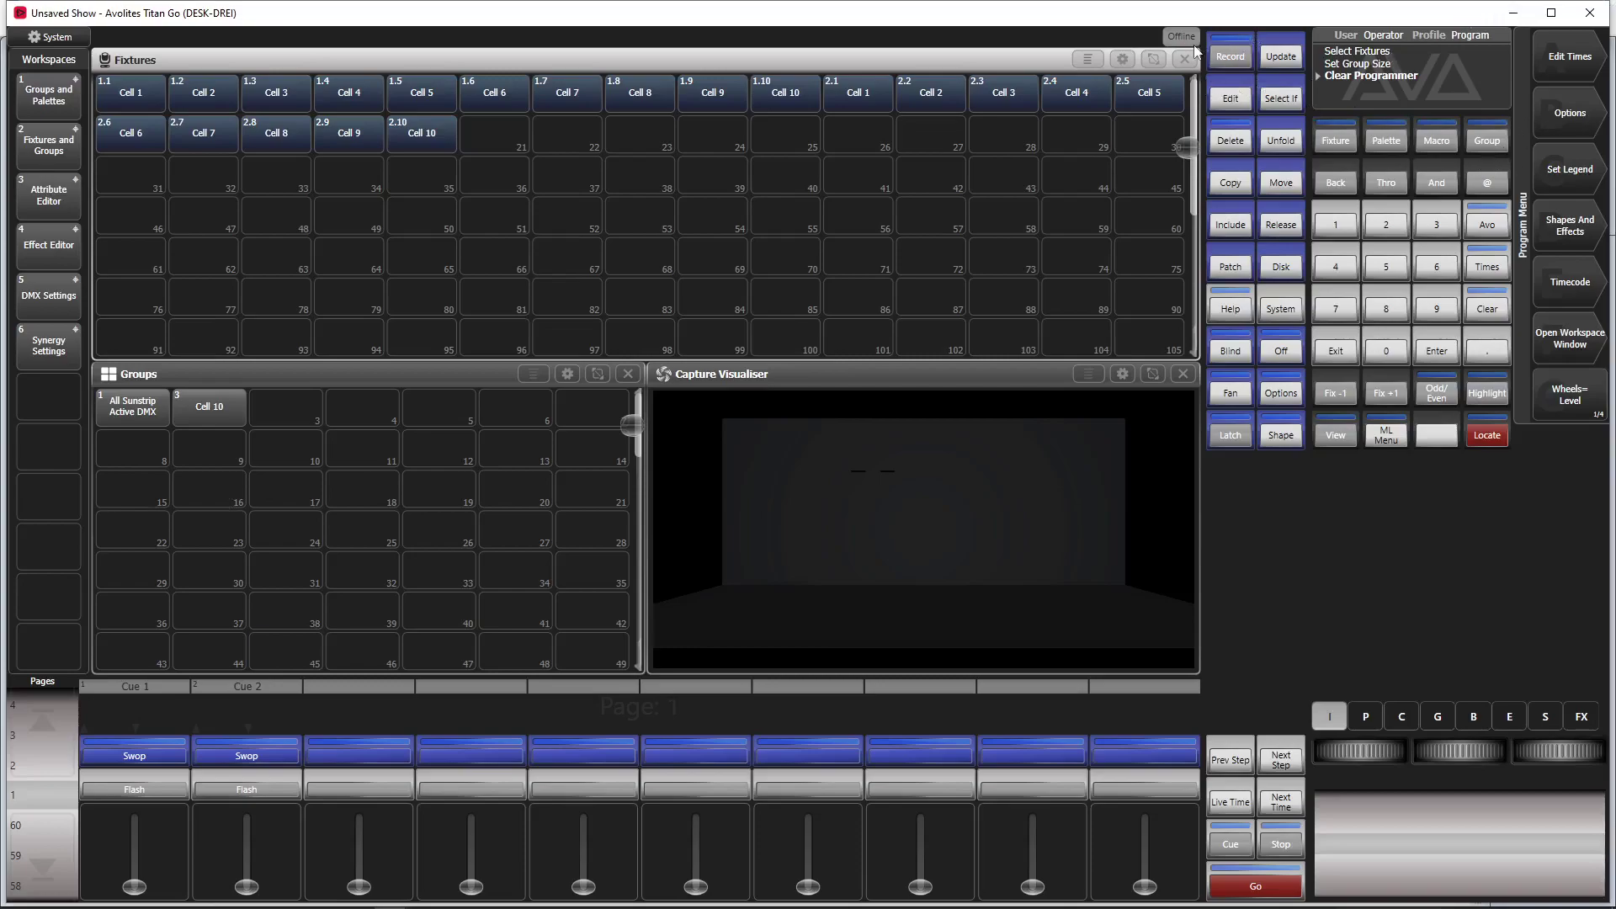
# Step: Select the Cell 10 group and bring its dimmer to 100%
pyautogui.click(1292, 149)
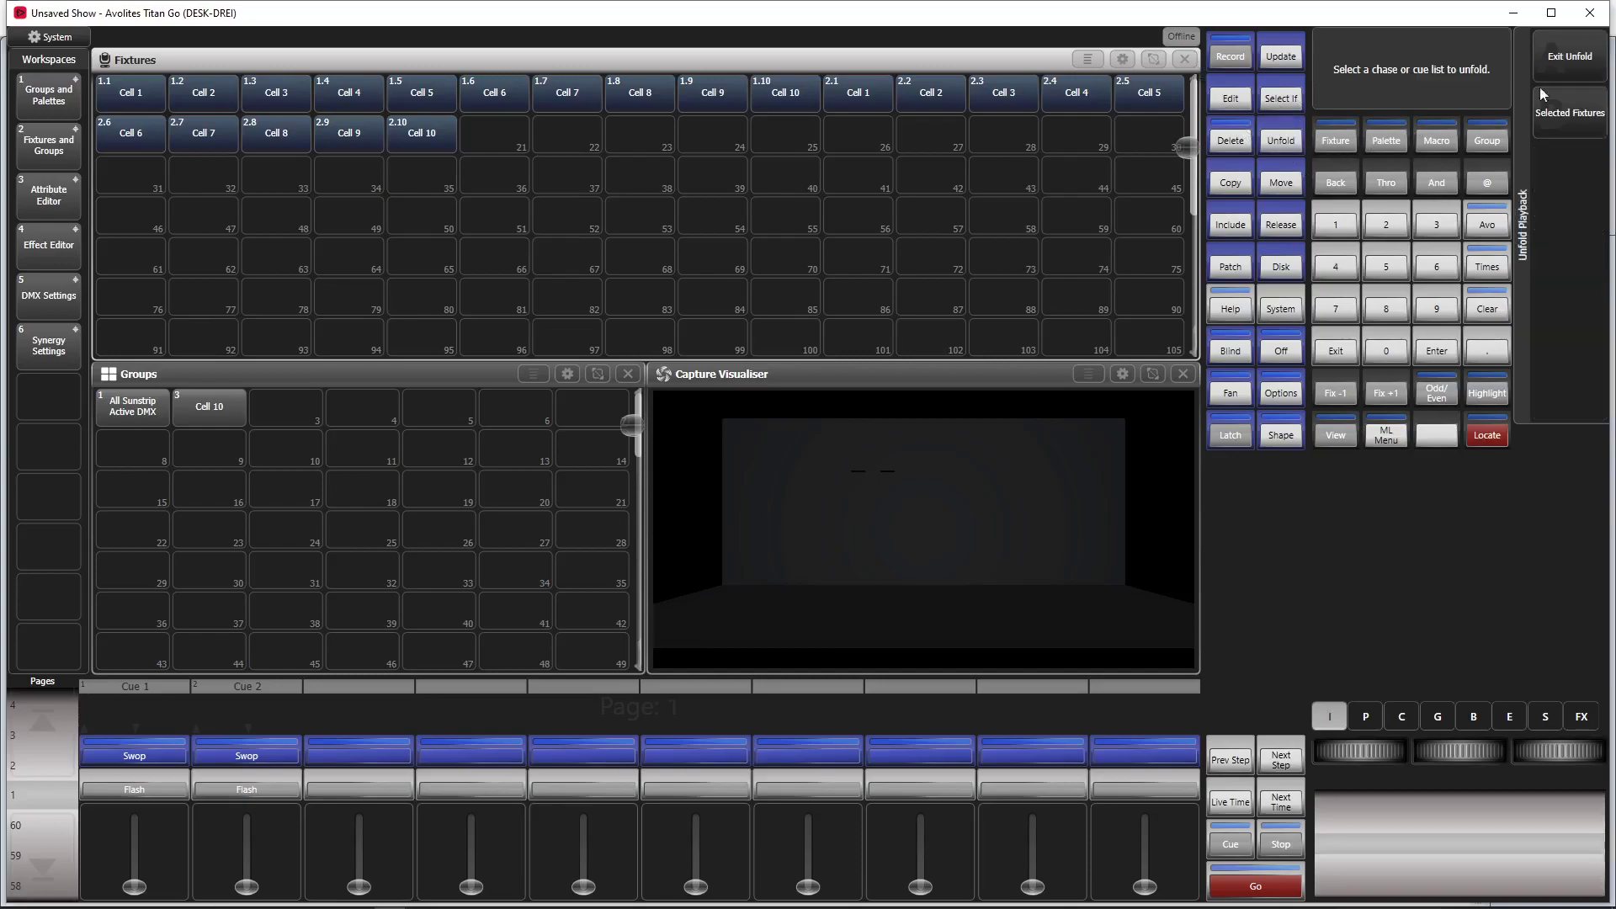
pyautogui.click(1569, 61)
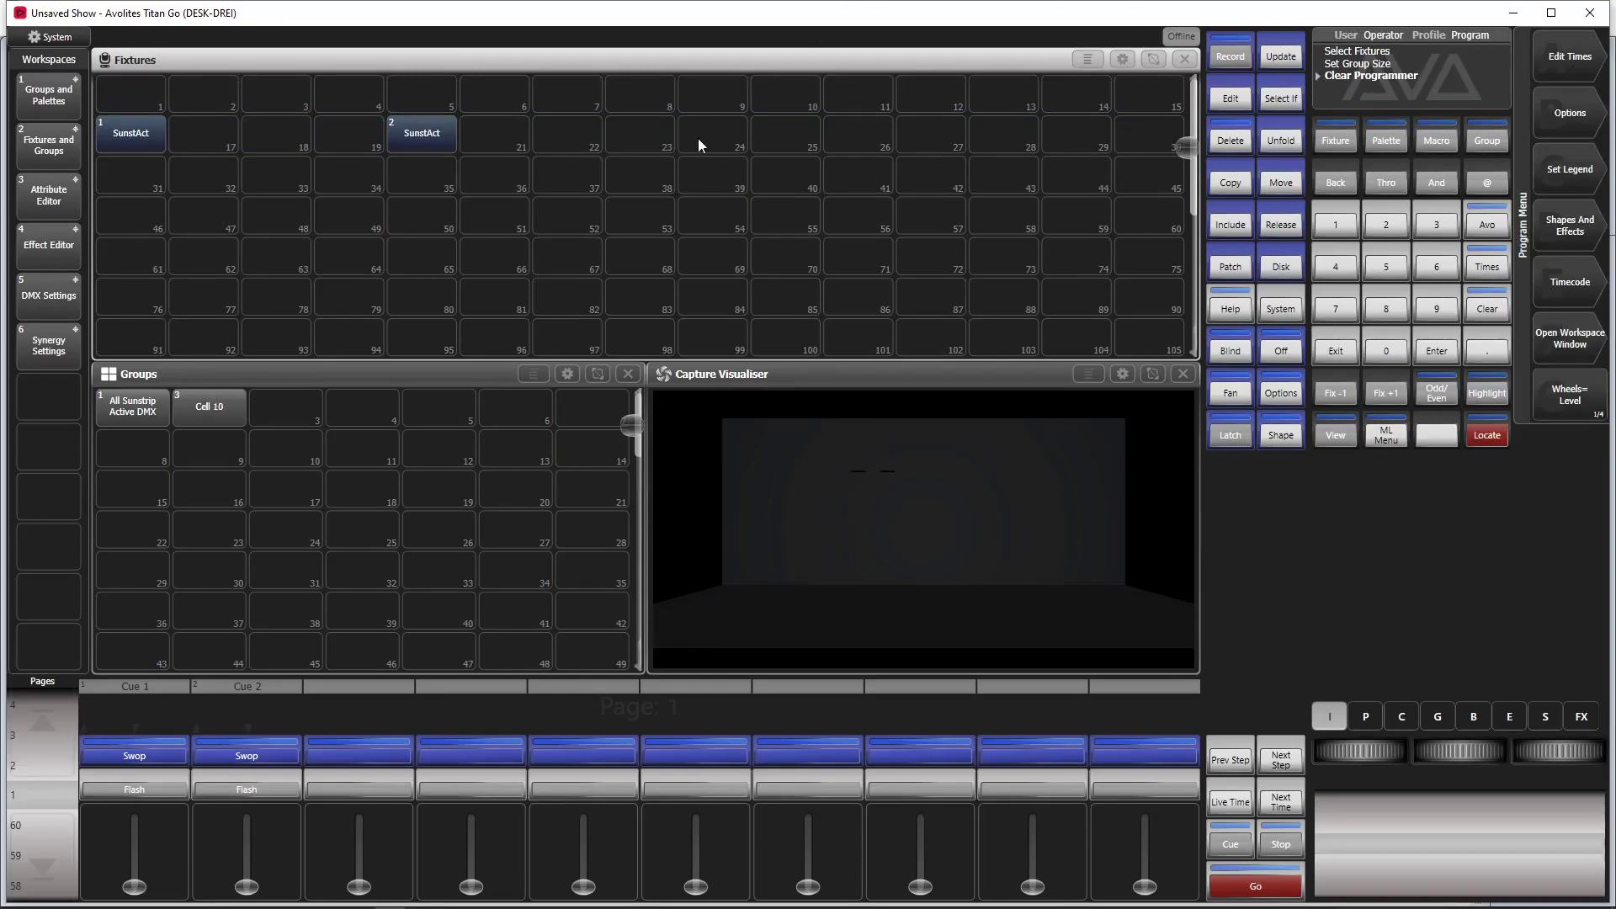
pyautogui.click(227, 421)
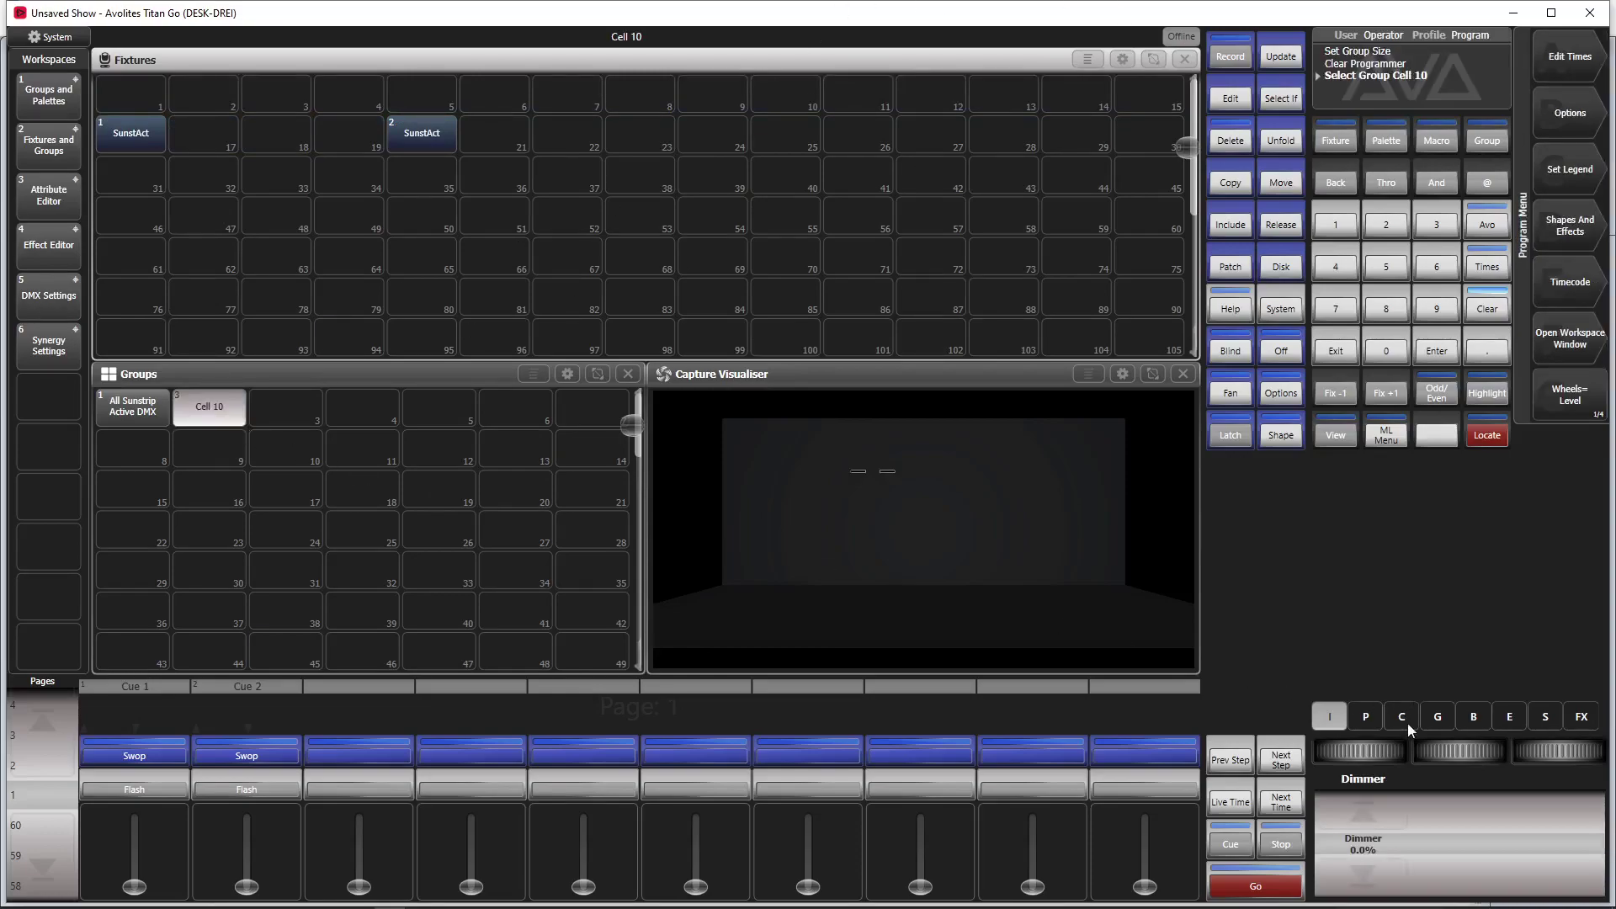
pyautogui.click(1372, 815)
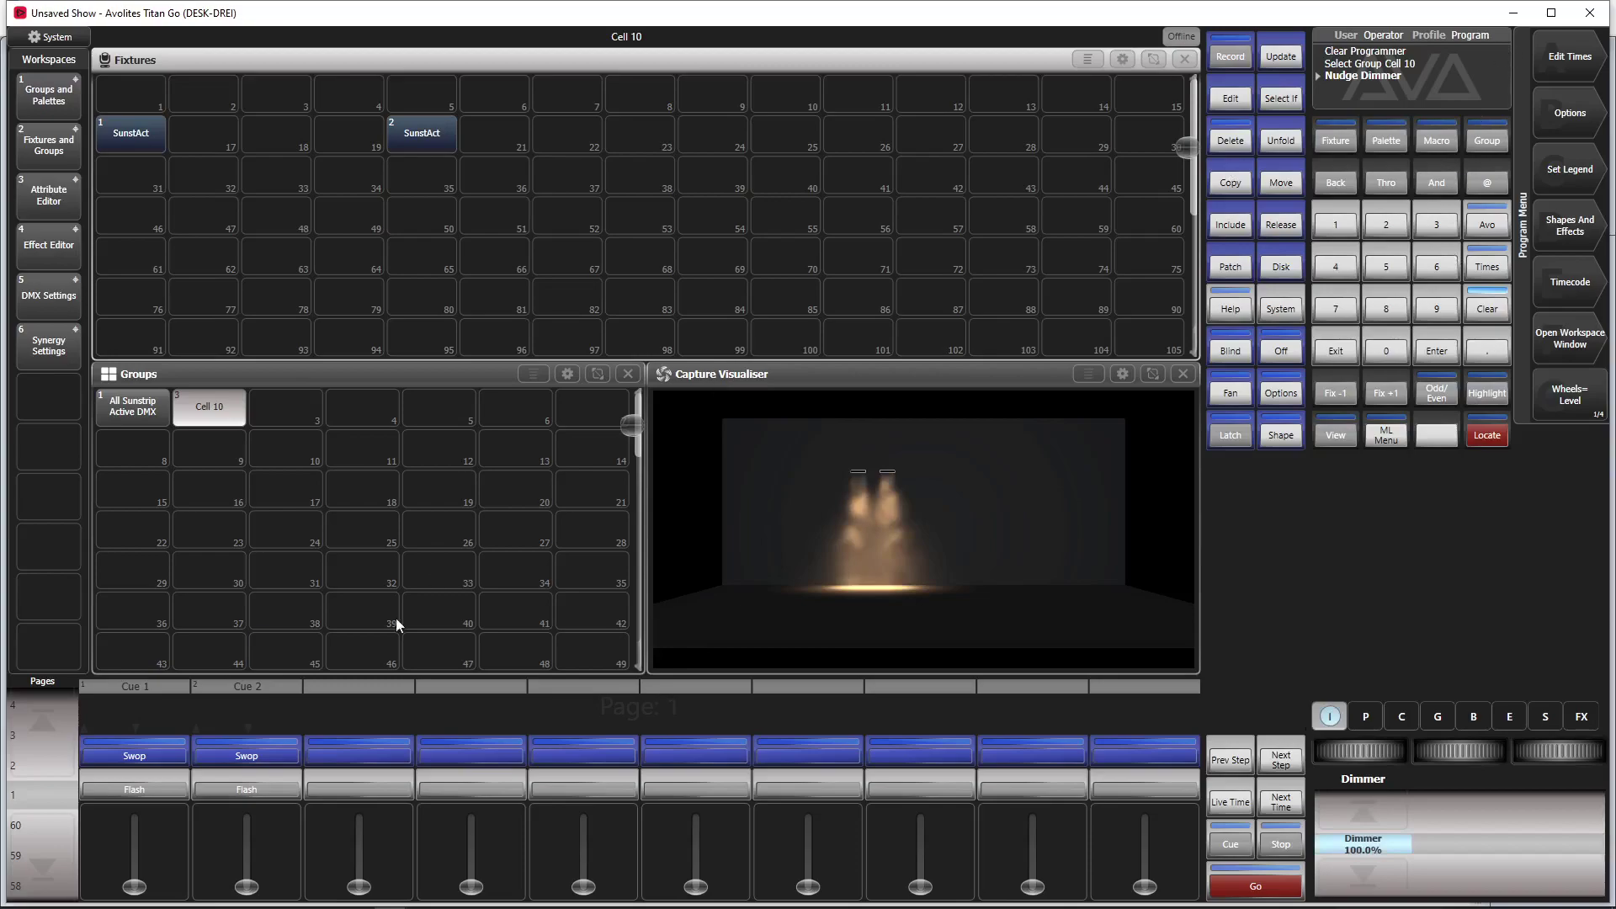
# Step: Record the look as Cue 3 on playback 4, then clear the programmer
pyautogui.click(1215, 56)
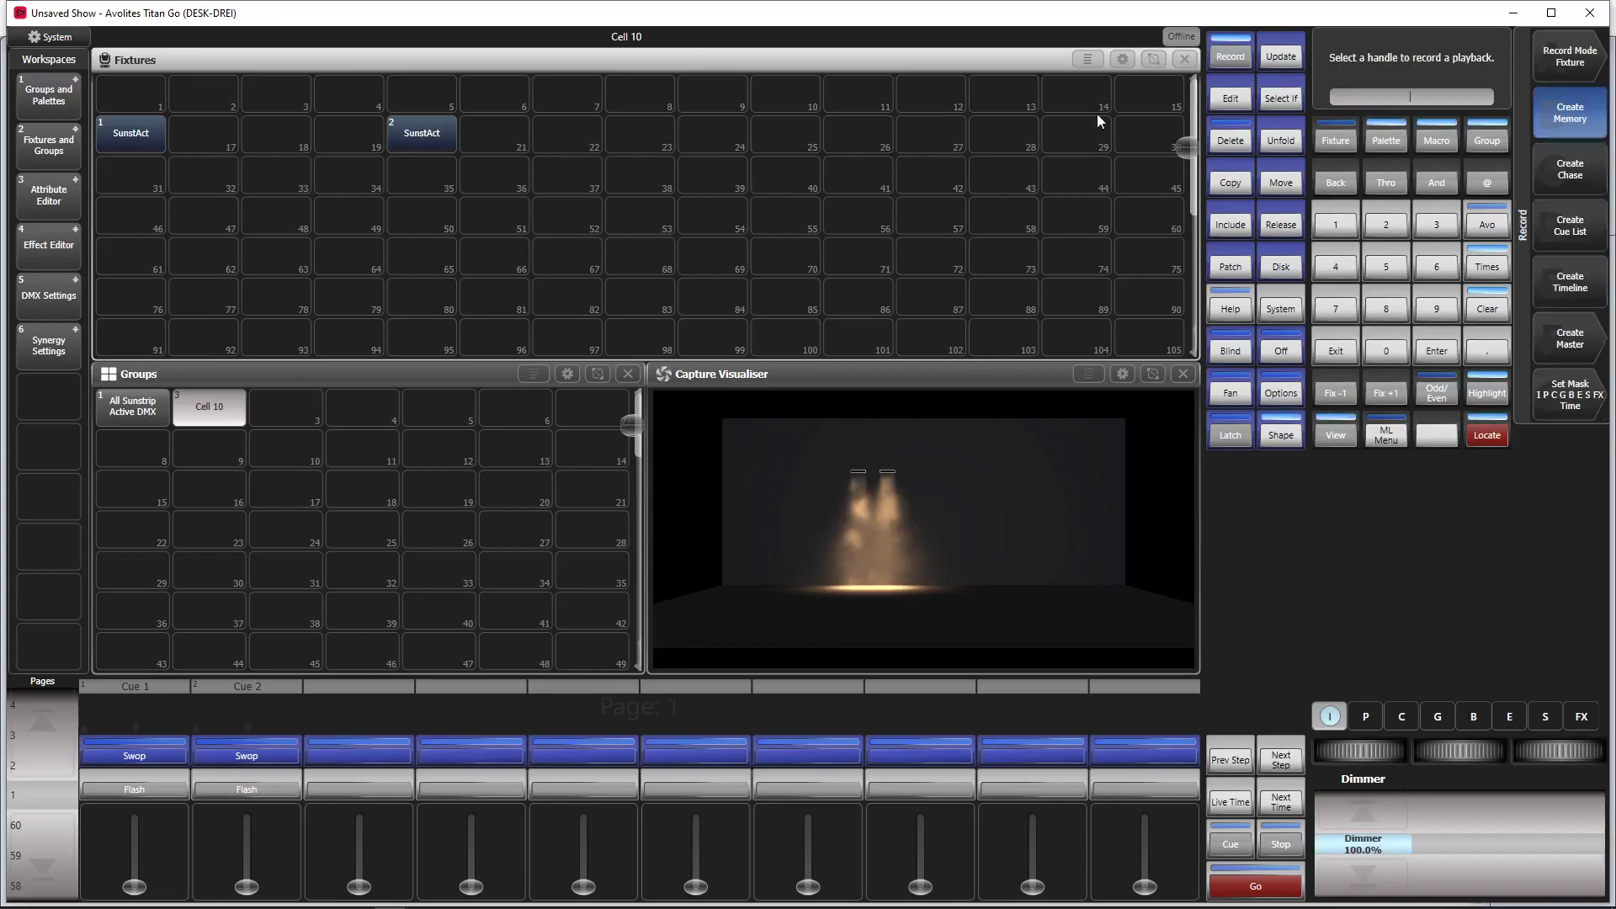
pyautogui.click(471, 753)
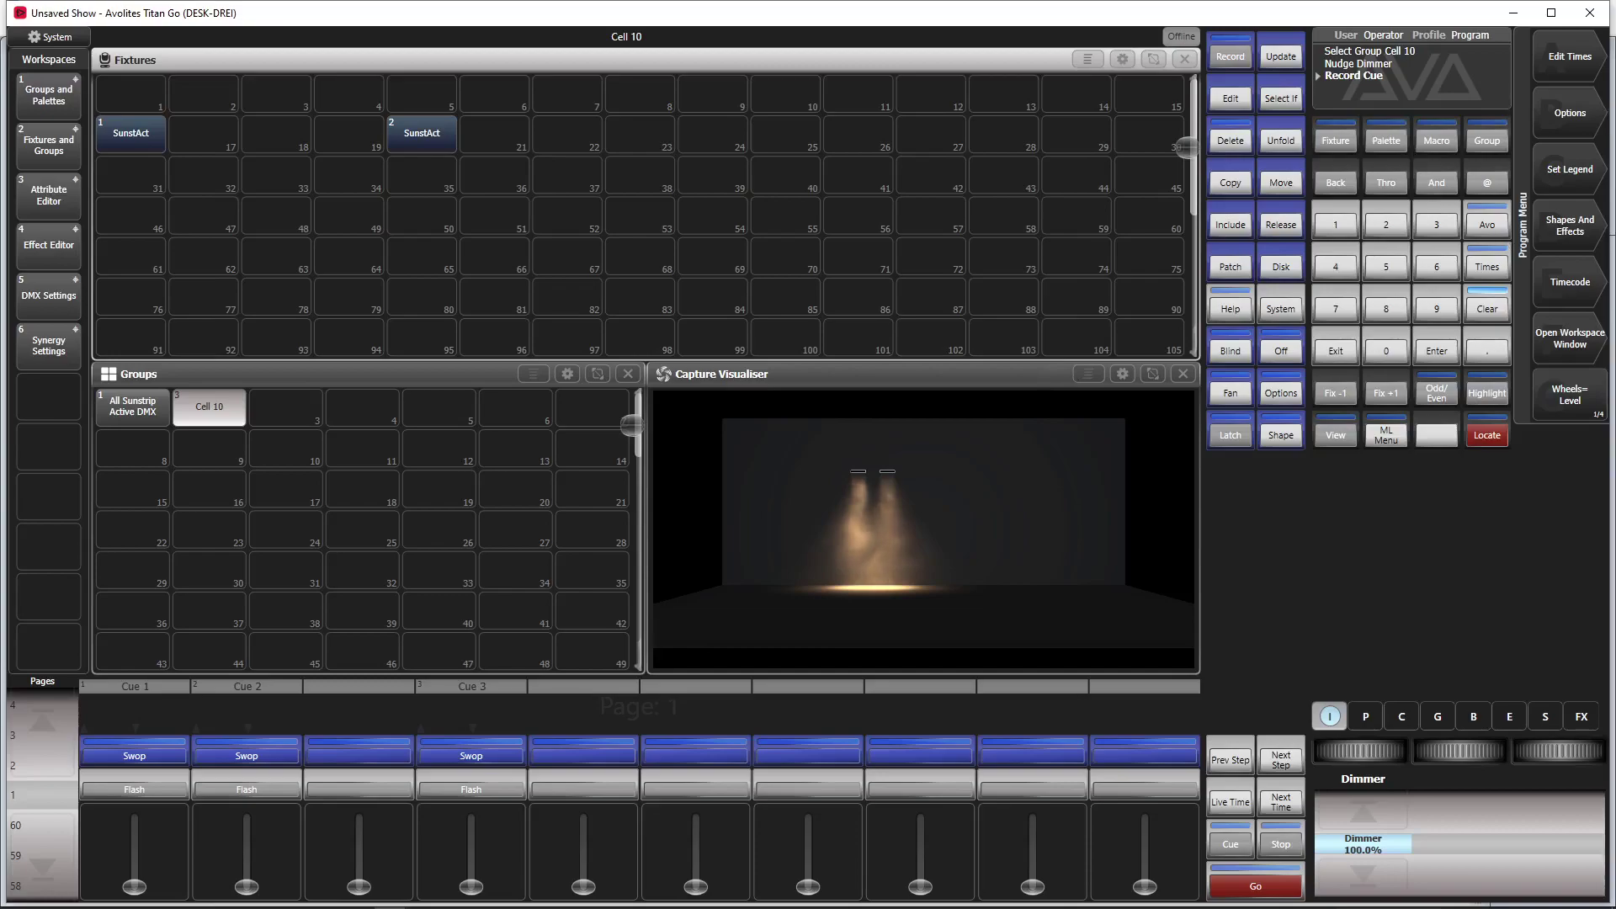
pyautogui.click(1482, 318)
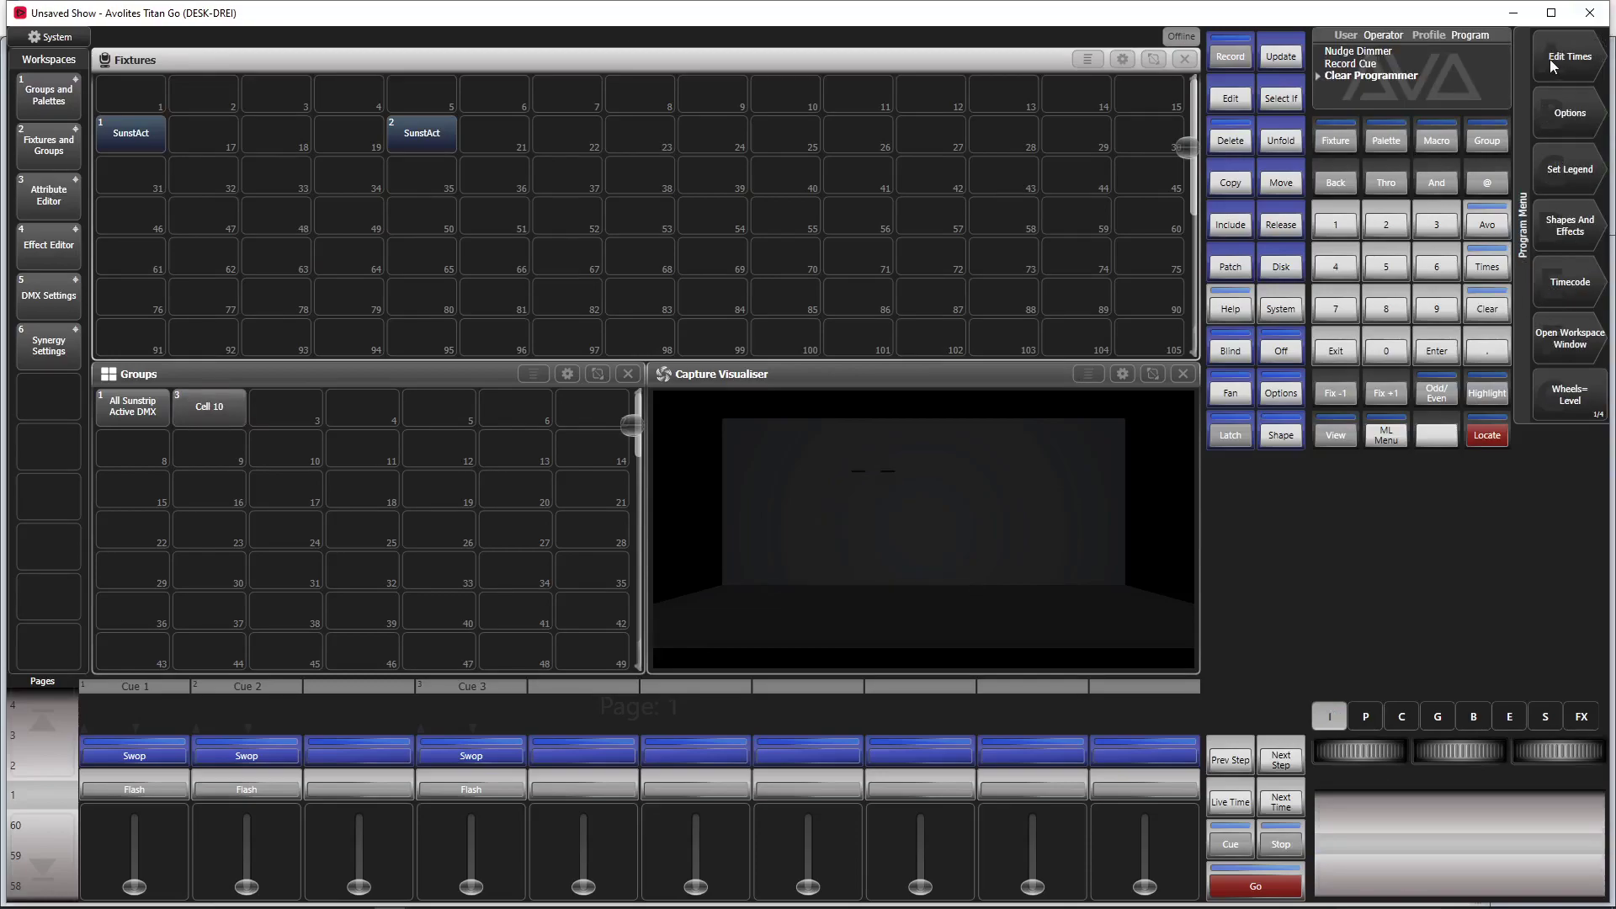
# Step: Set Cue 3's Fixture Overlap to 0 in Edit Times so cells fade sequentially
pyautogui.click(1549, 59)
pyautogui.click(509, 744)
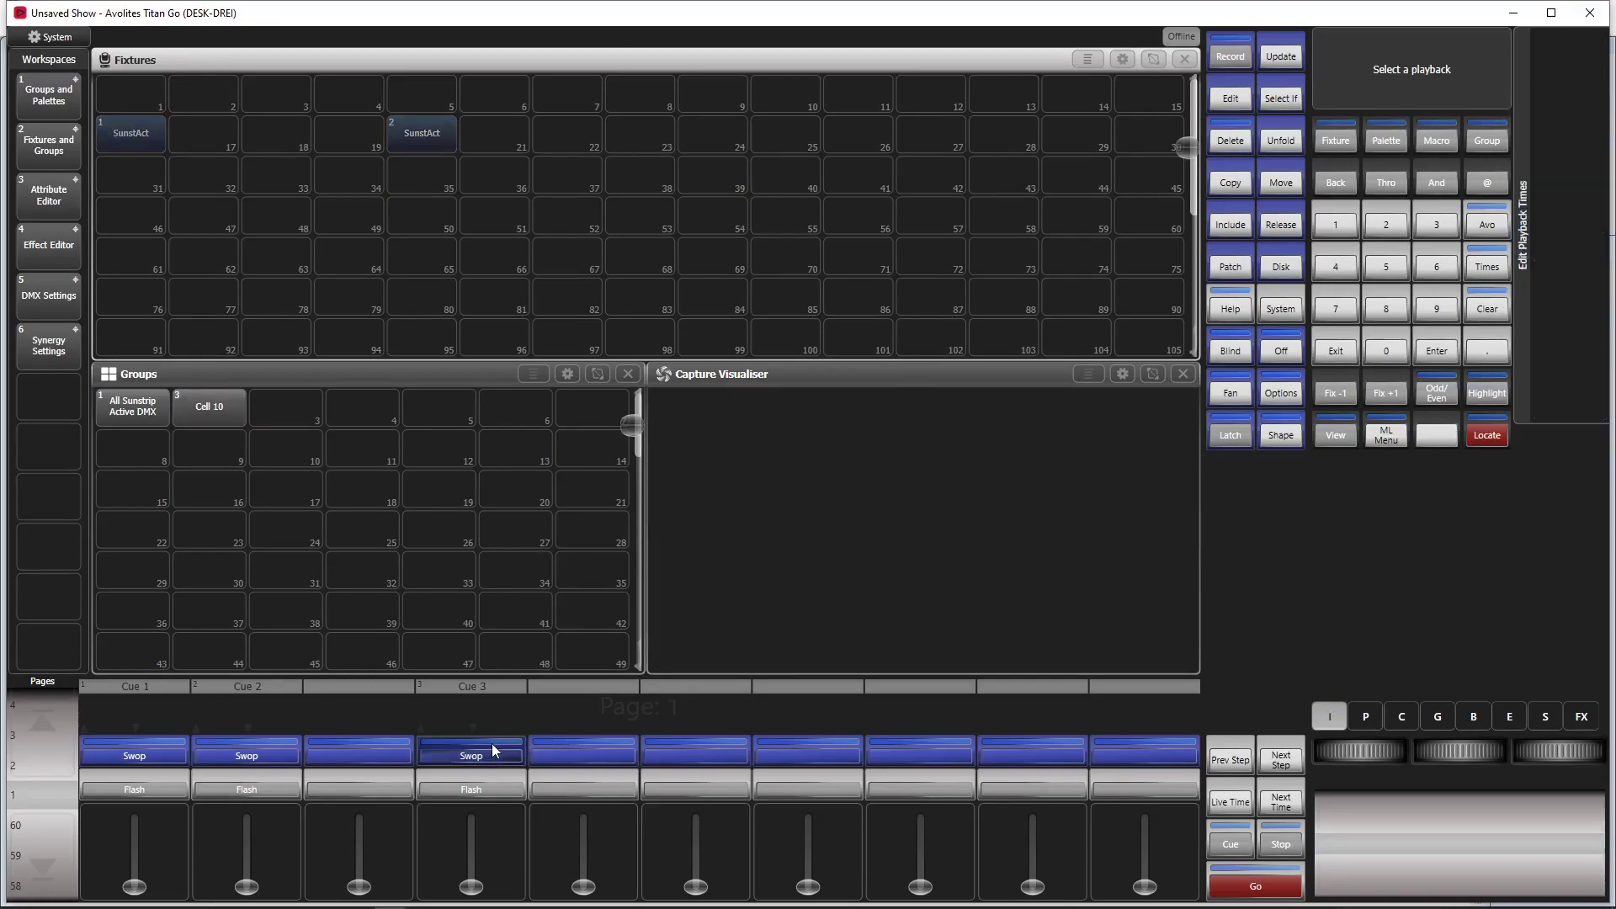
pyautogui.click(1598, 240)
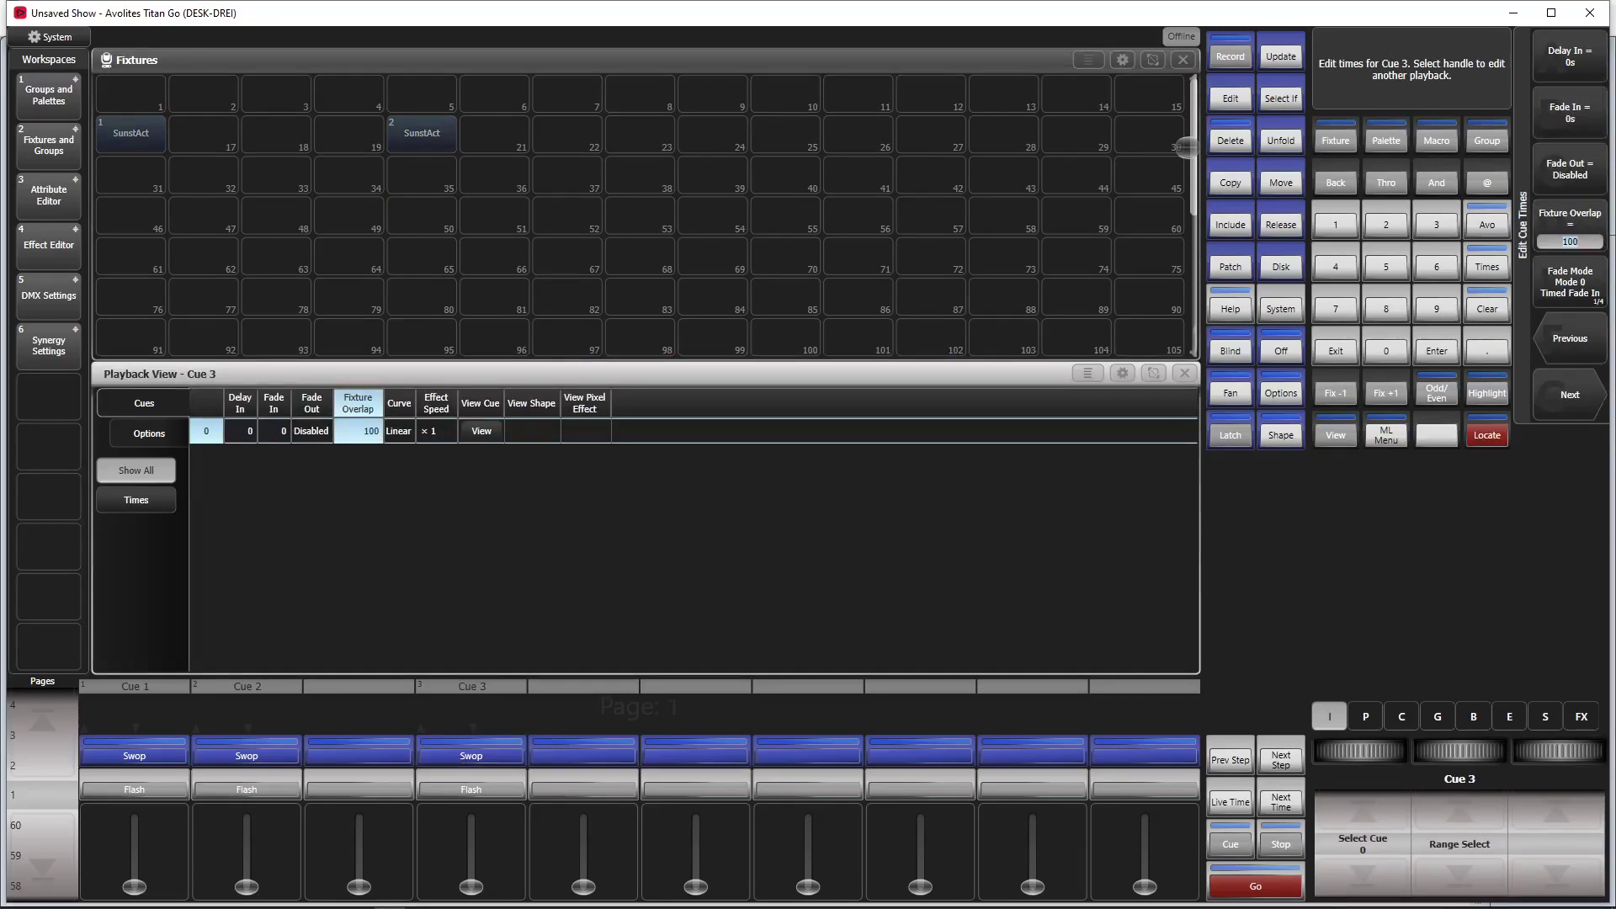
pyautogui.write('0')
pyautogui.click(1570, 286)
pyautogui.press('Escape')
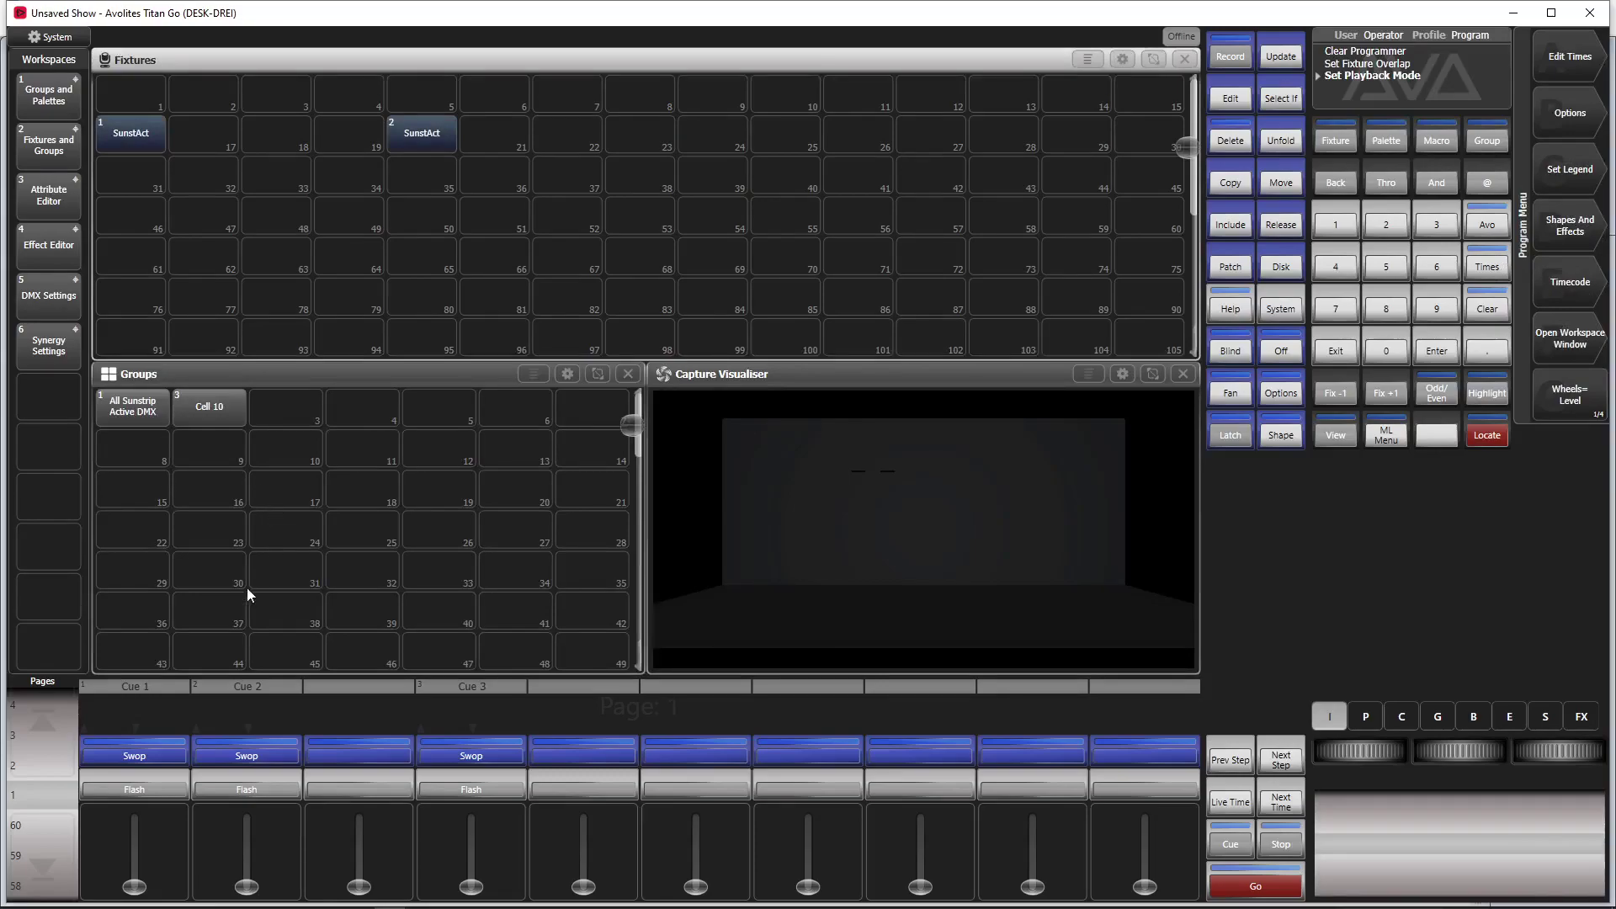
# Step: Raise the Cue 3 playback fader near full to light both sunstrips
pyautogui.moveTo(470, 892); pyautogui.dragTo(476, 803)
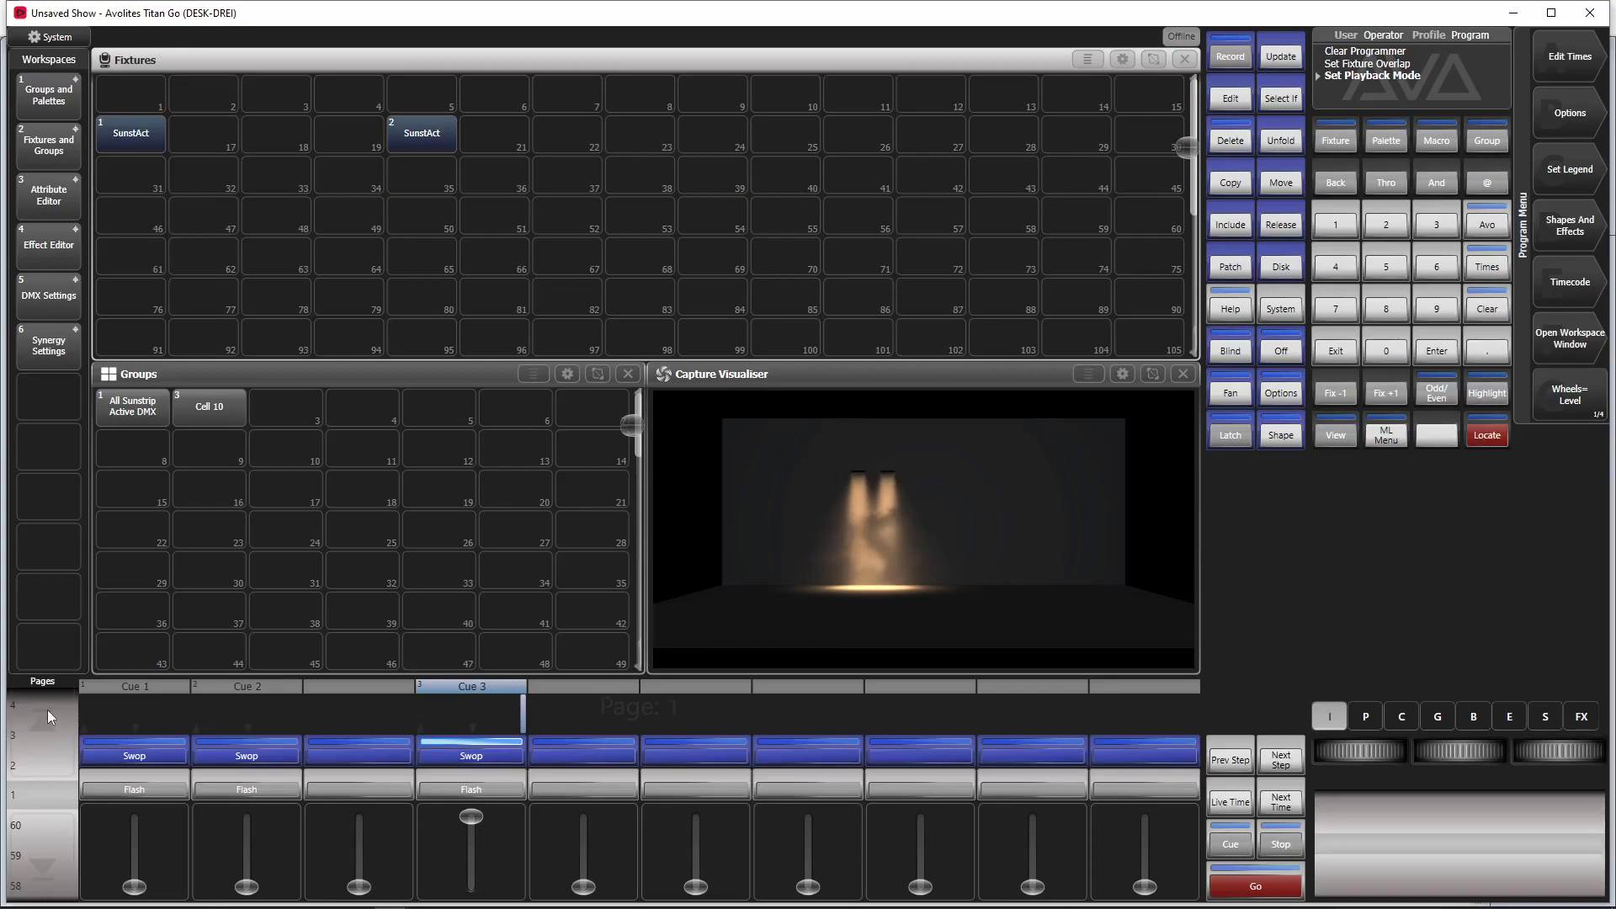